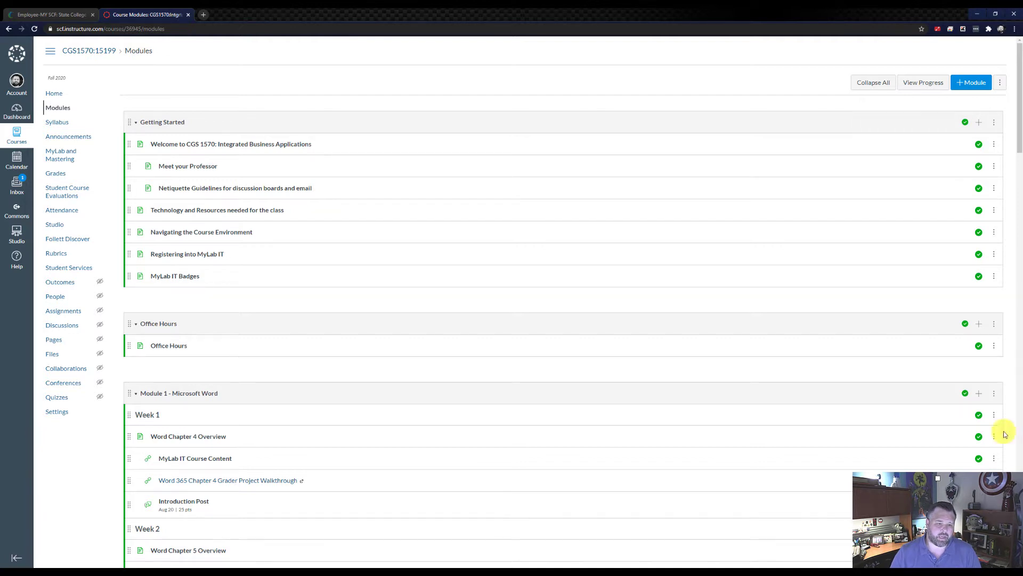
Open the Word 6G Website Flyer (Homework) assignment from Word Chapter 6 in the Week 2 MyLab IT Course Content
scroll(651, 346, "down", 5)
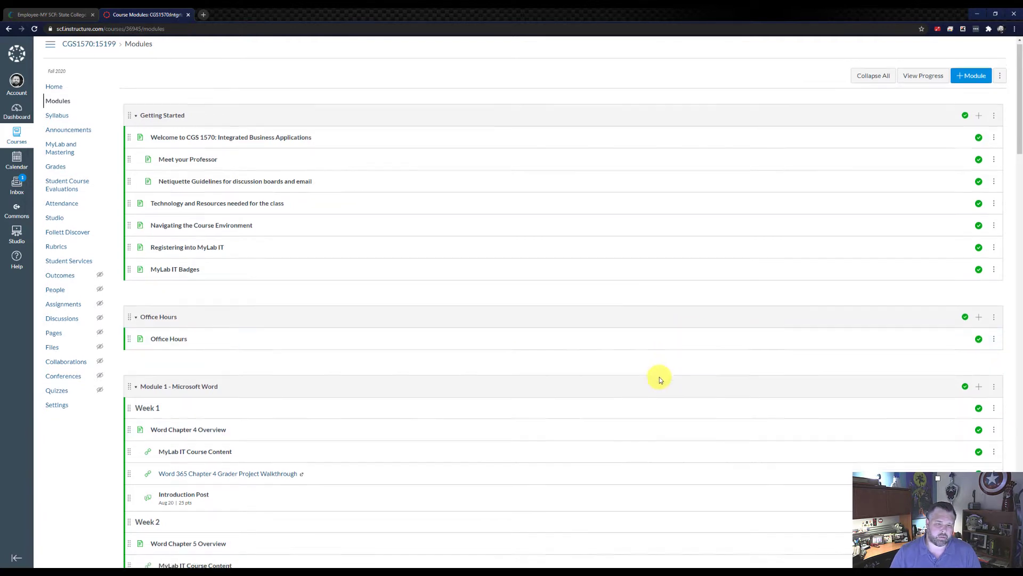
scroll(266, 422, "down", 1)
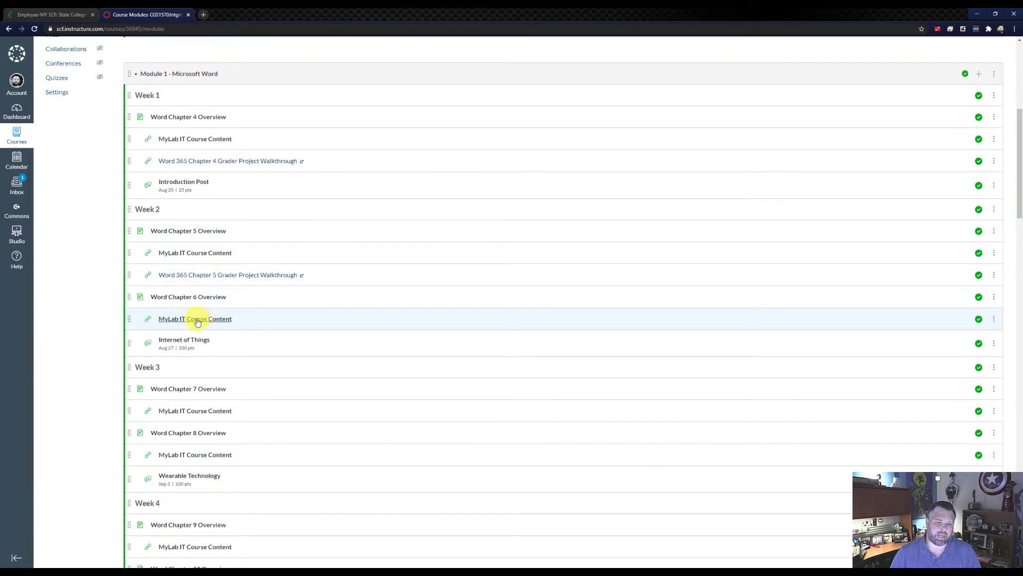
left_click(215, 320)
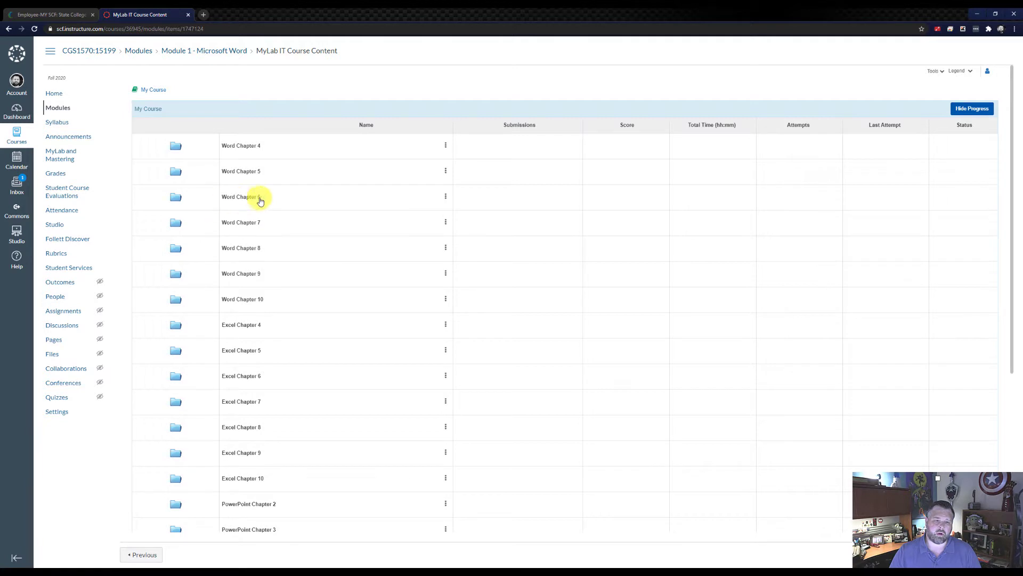
left_click(242, 198)
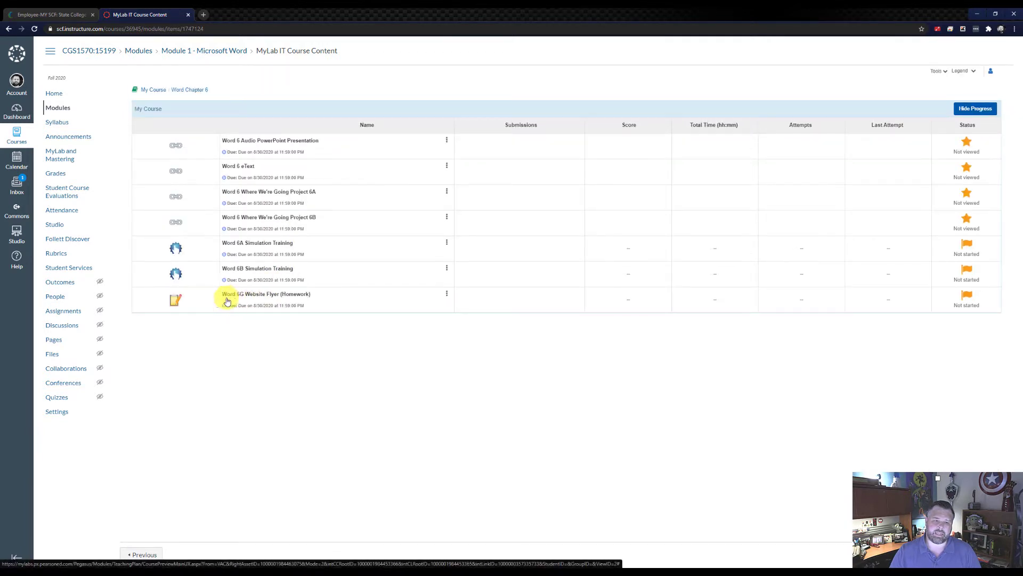
left_click(260, 294)
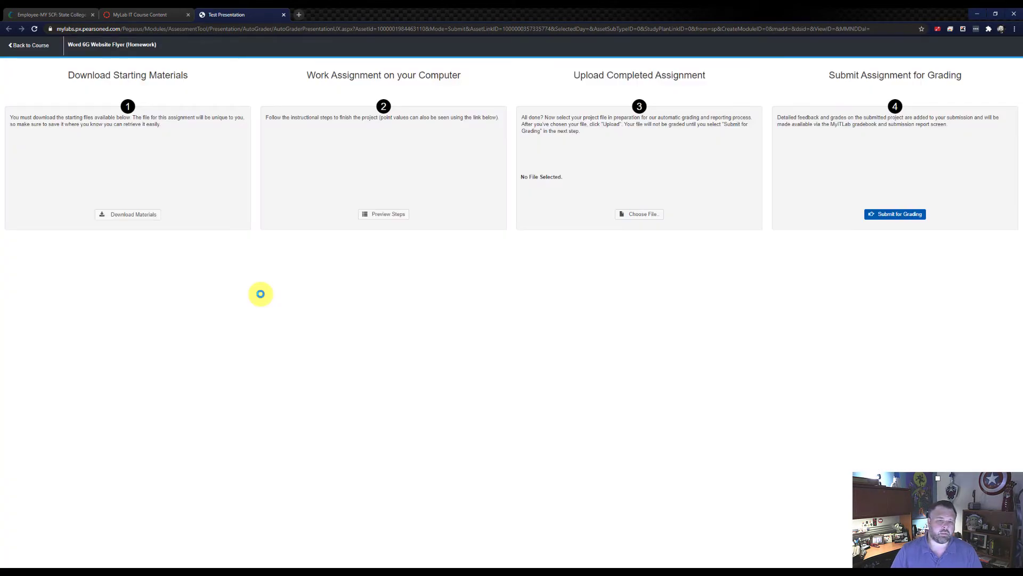
Download the four starting files for the assignment: instructions, student document, Mac website theme and final result image
left_click(134, 215)
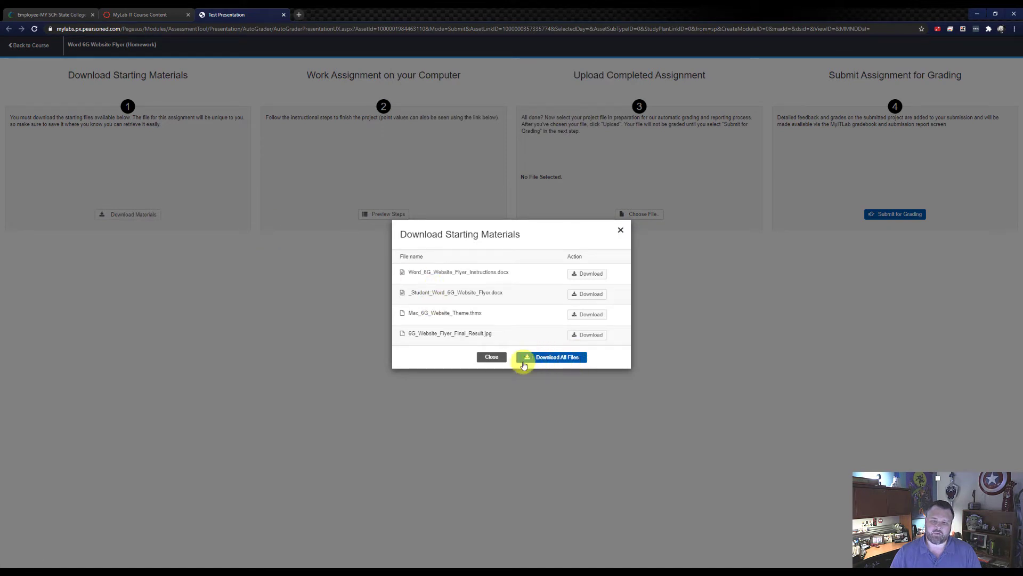
left_click(578, 279)
left_click(580, 284)
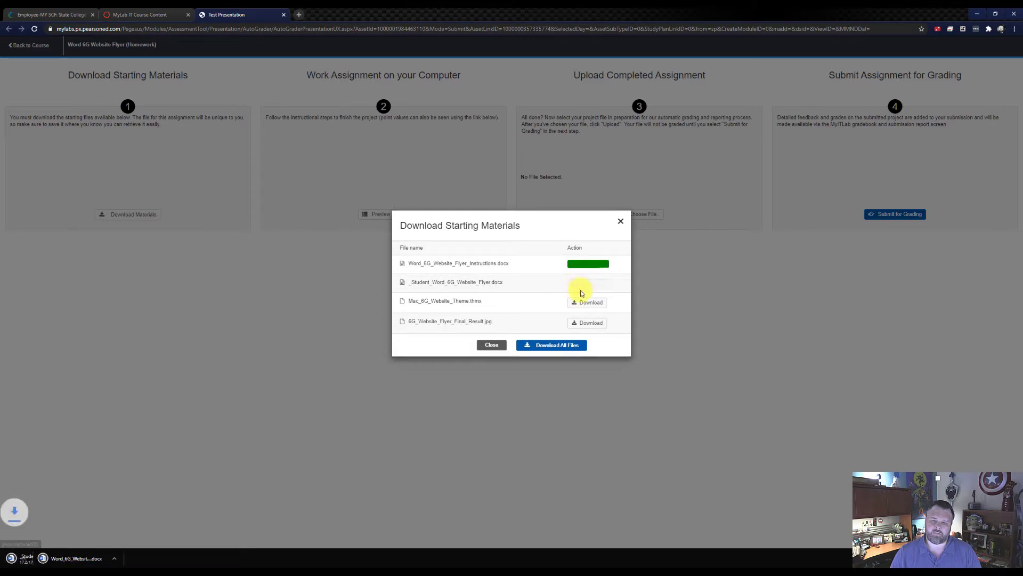
left_click(586, 301)
left_click(596, 322)
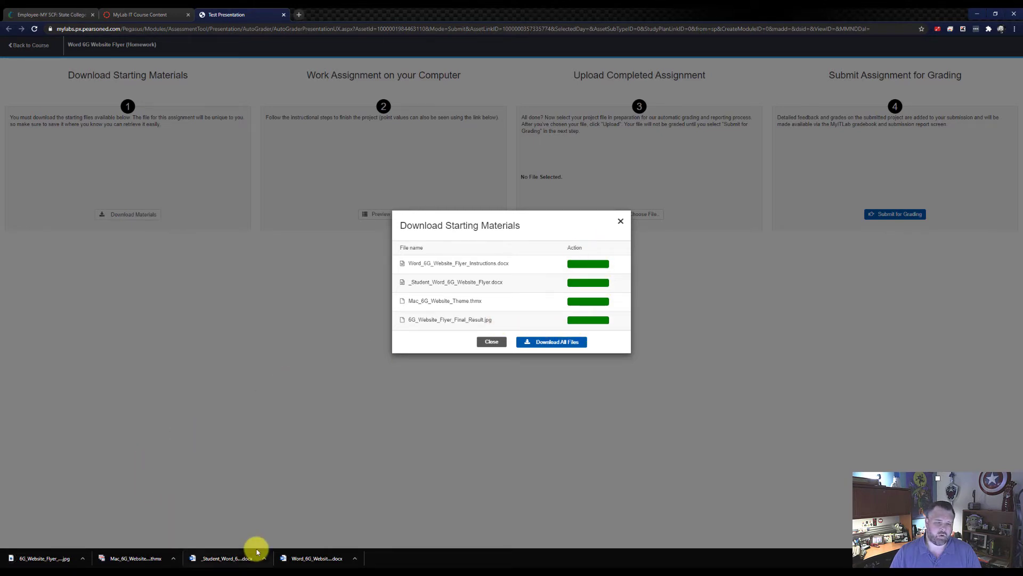
Open the downloaded _Student_Word_6G_Website_Flyer.docx in Word and enable editing
left_click(224, 558)
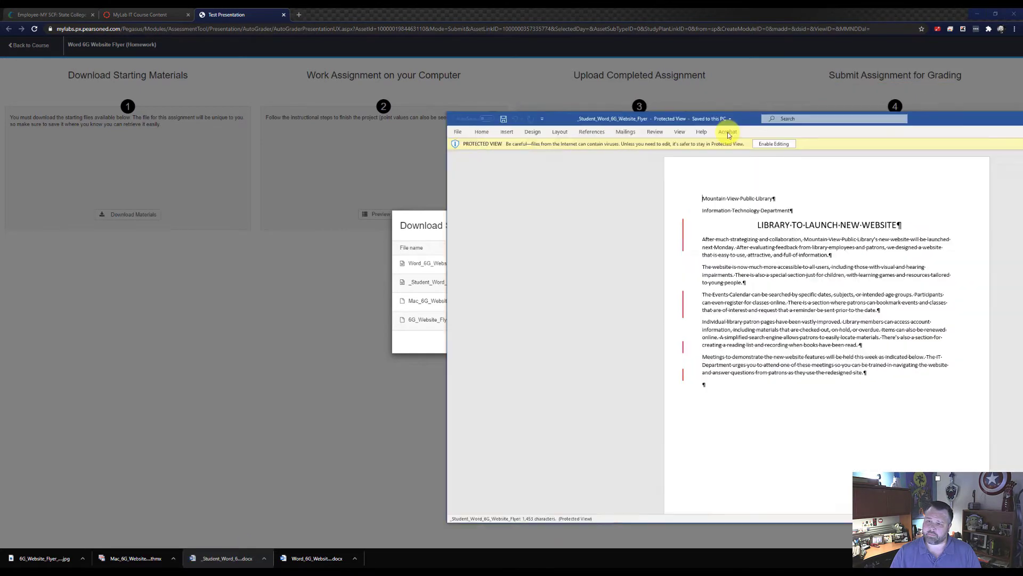
left_click_drag(728, 133, 579, 11)
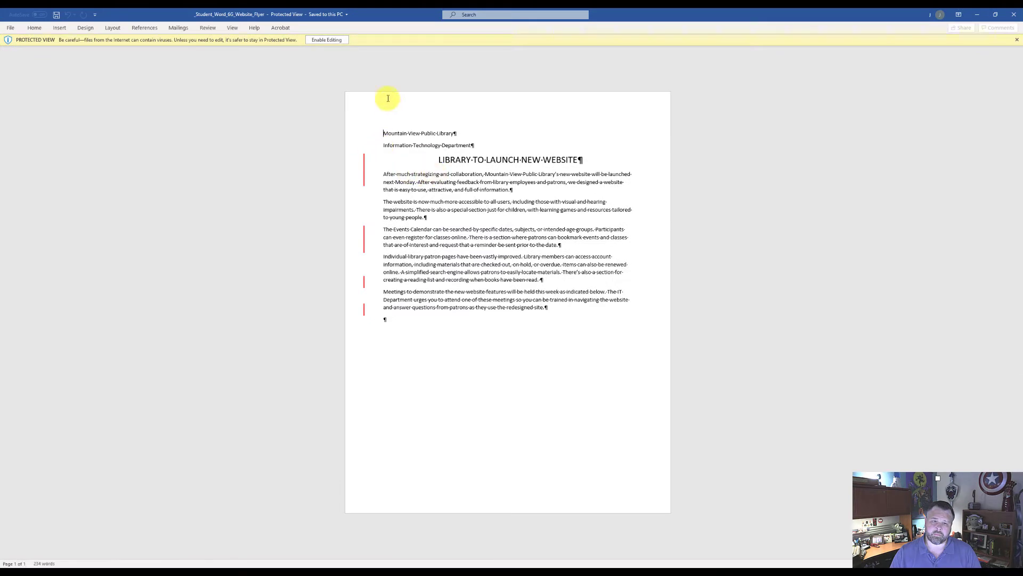
left_click(332, 40)
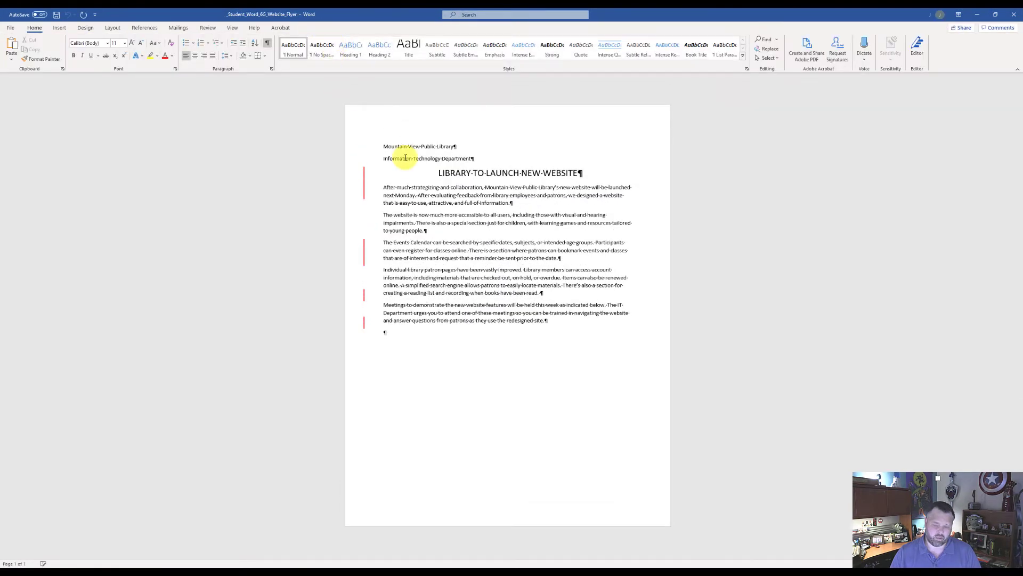
scroll(486, 288, "up", 3, "ctrl")
scroll(486, 287, "up", 3, "ctrl")
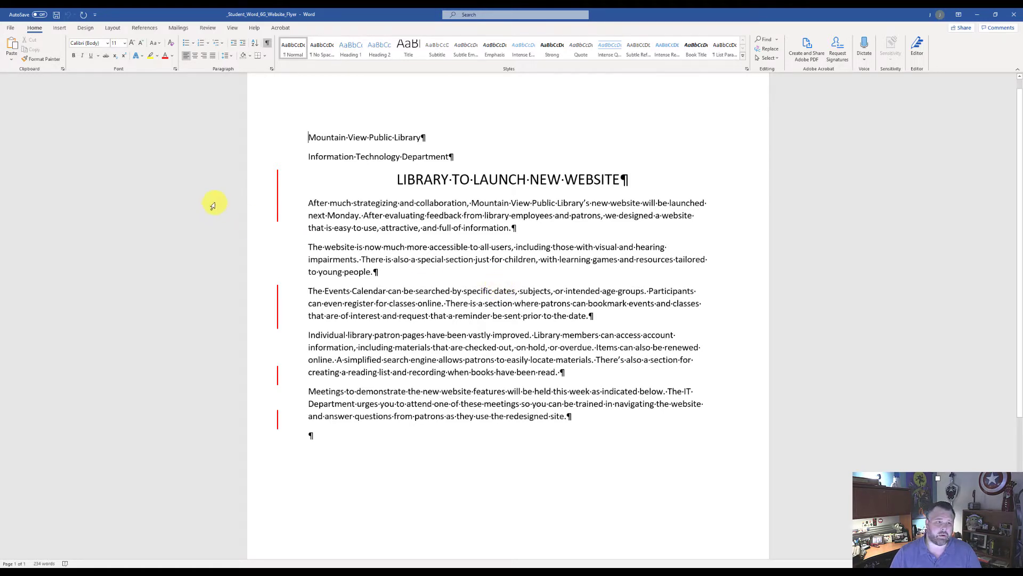
Create a new blank document
left_click(10, 29)
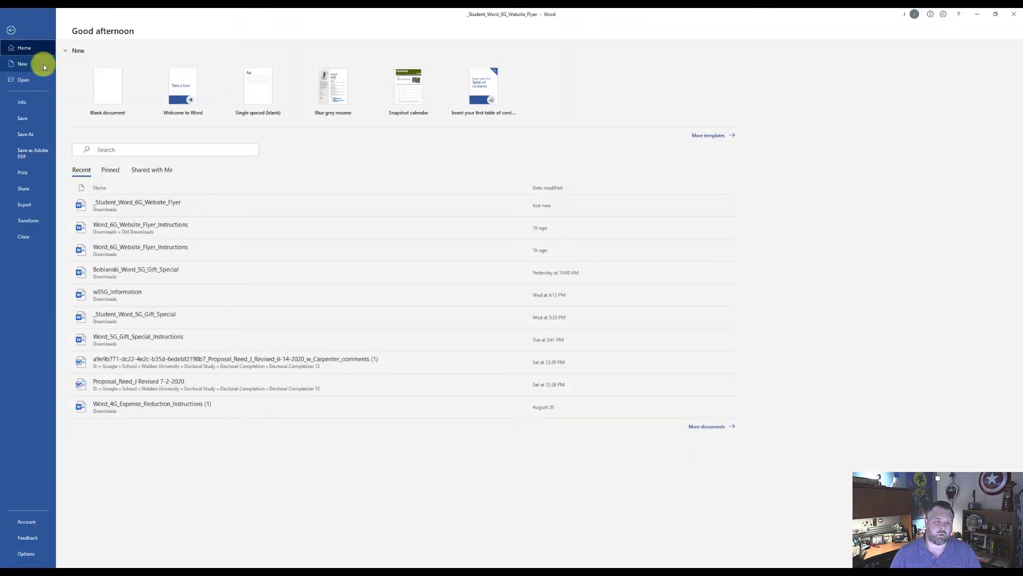
left_click(21, 66)
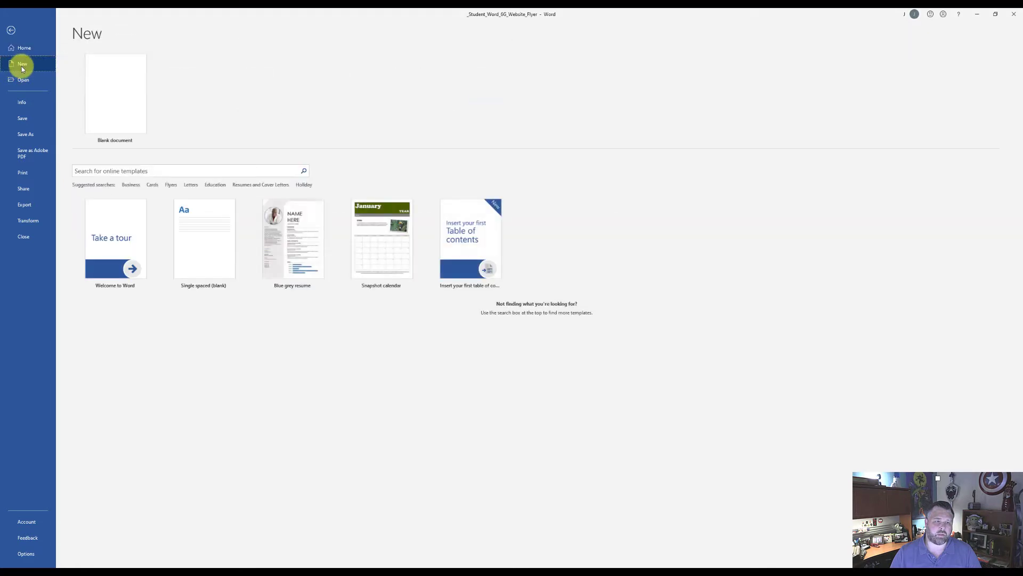
left_click(123, 100)
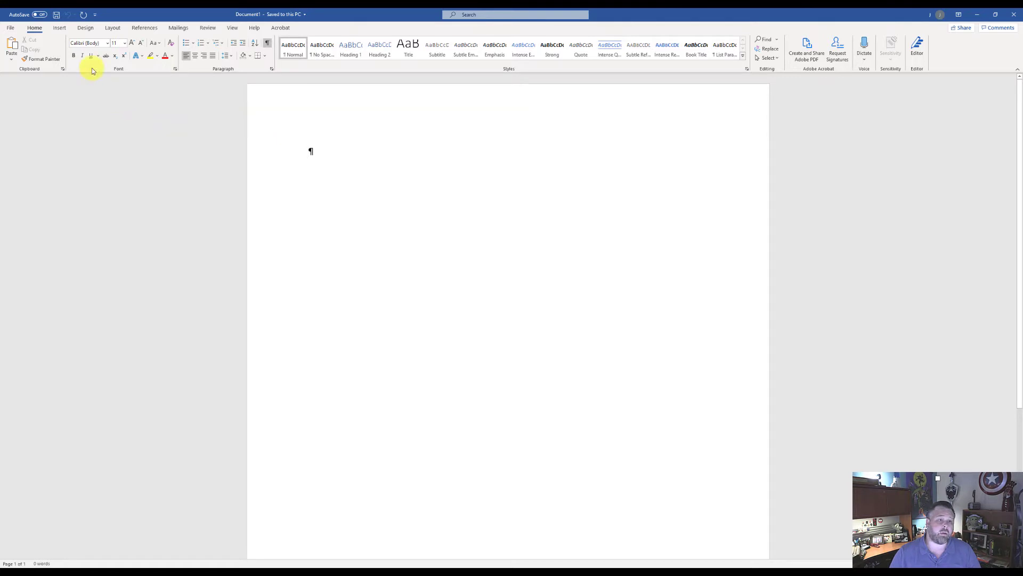
Insert the Tabular List quick table into the blank document
left_click(57, 29)
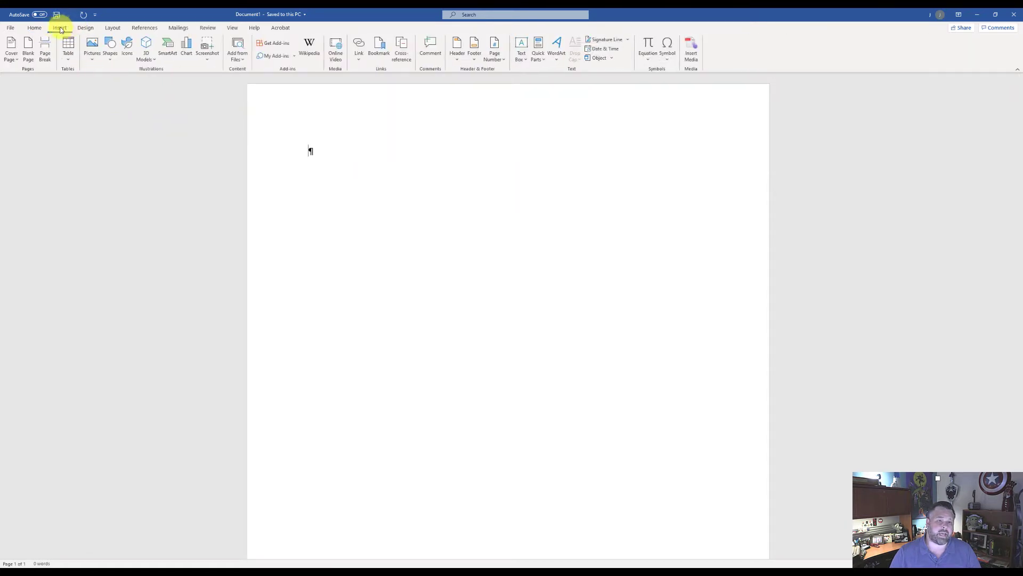
left_click(68, 55)
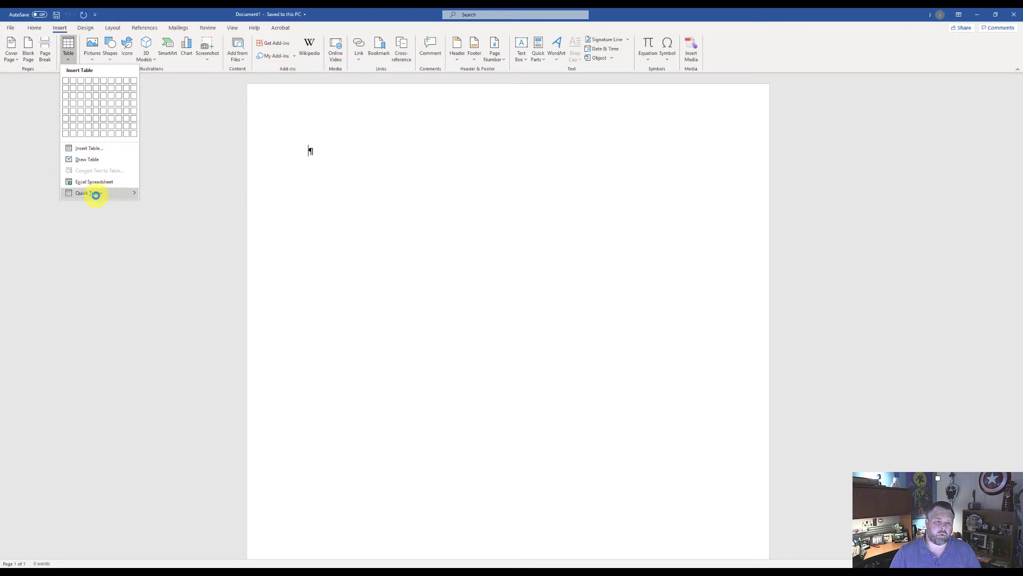
mouse_move(101, 195)
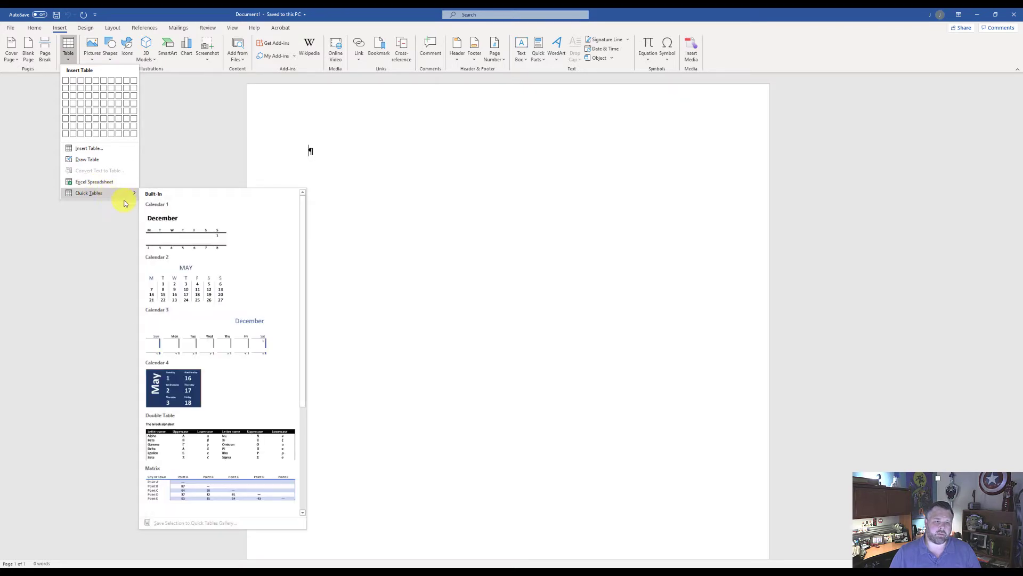
scroll(160, 297, "down", 3)
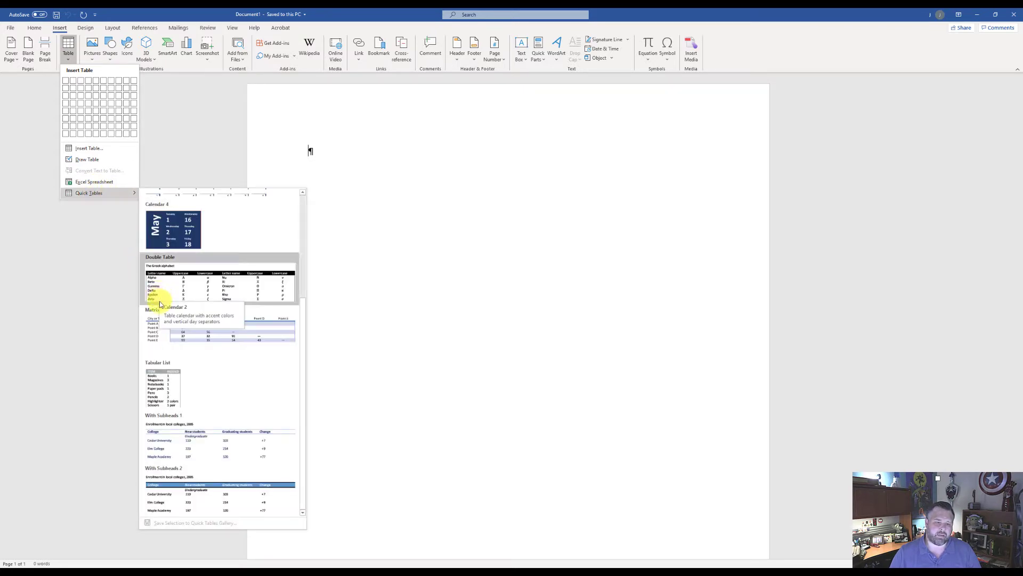
left_click(162, 390)
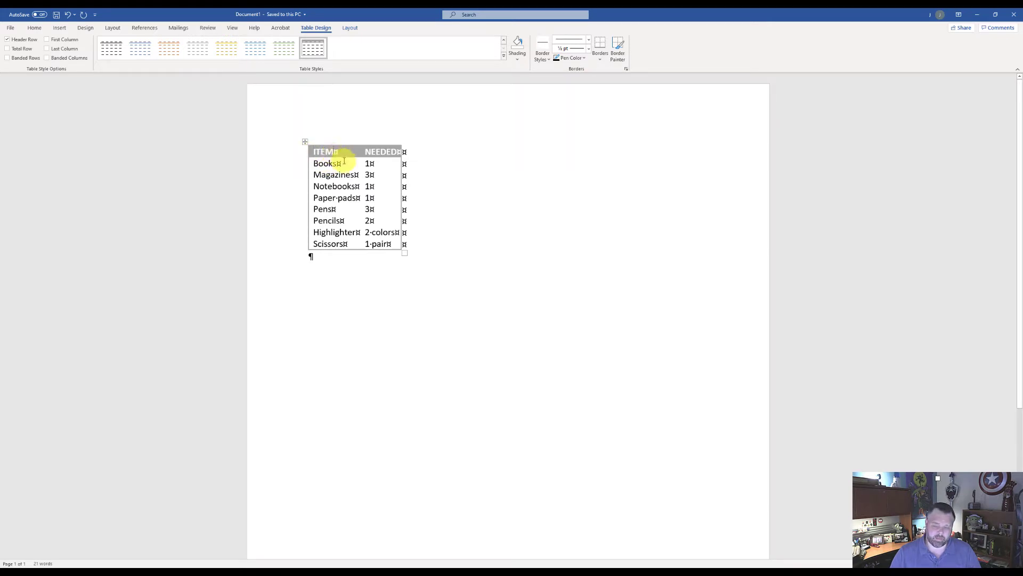
Change the table's two column headings to Location and Day, and clear the text from all cells below them
key("BackSpace")
key("BackSpace")
key("BackSpace")
key("BackSpace")
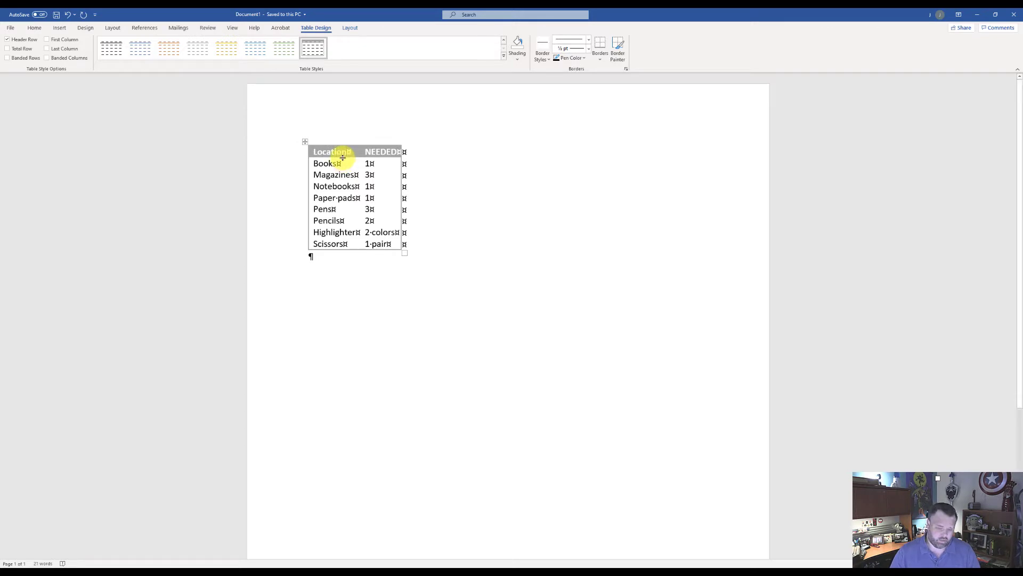
key("Tab")
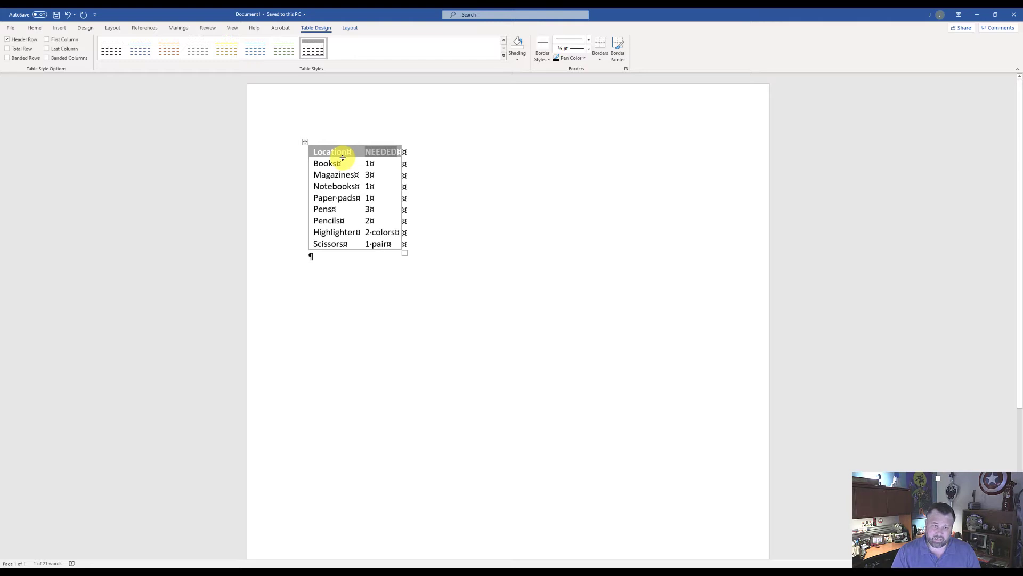
key("Delete")
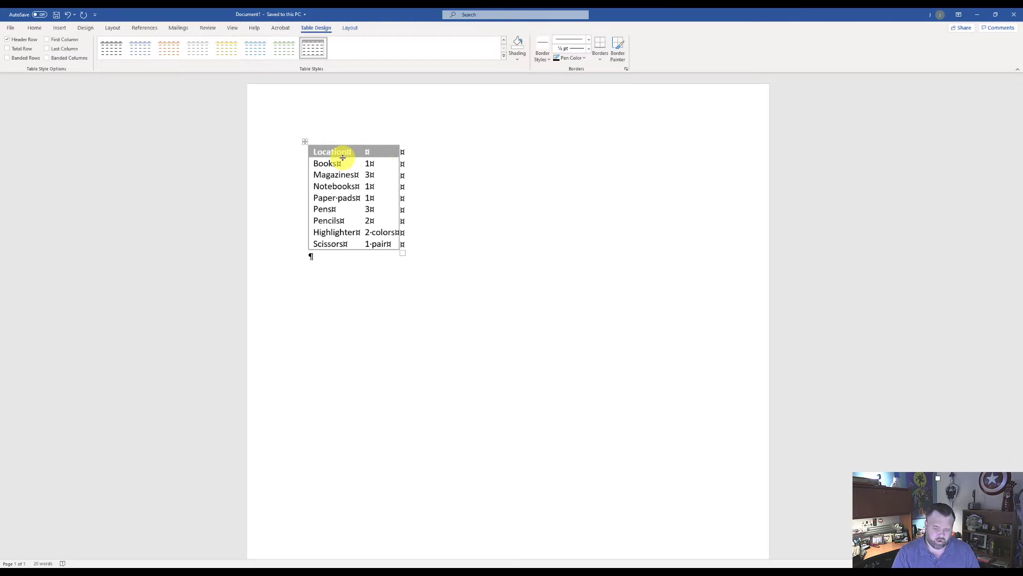
type("Day")
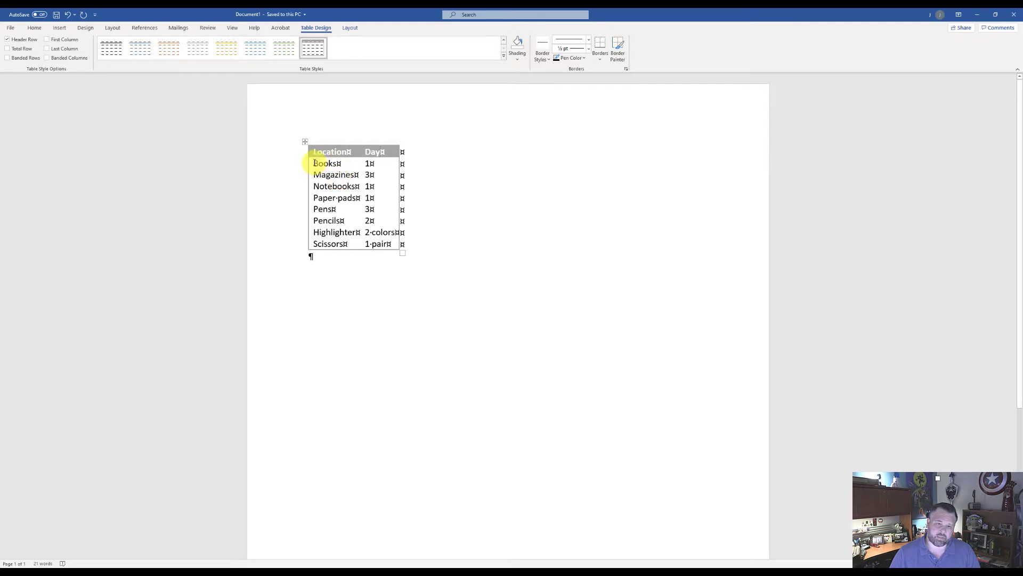
left_click_drag(315, 162, 374, 242)
key("Delete")
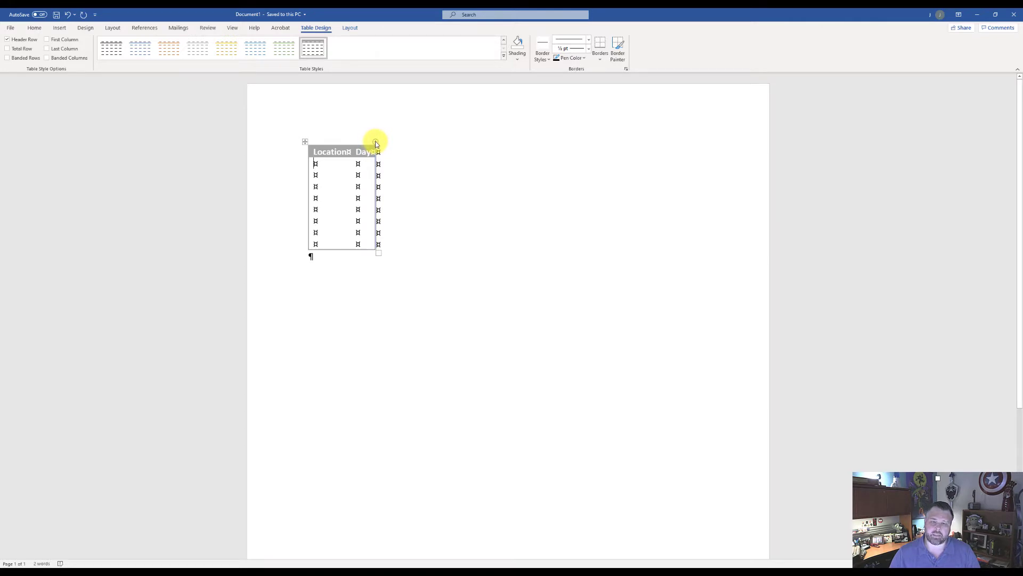
Add a third column headed Time after Day, and apply the orange list table style with a solid header row
left_click(375, 143)
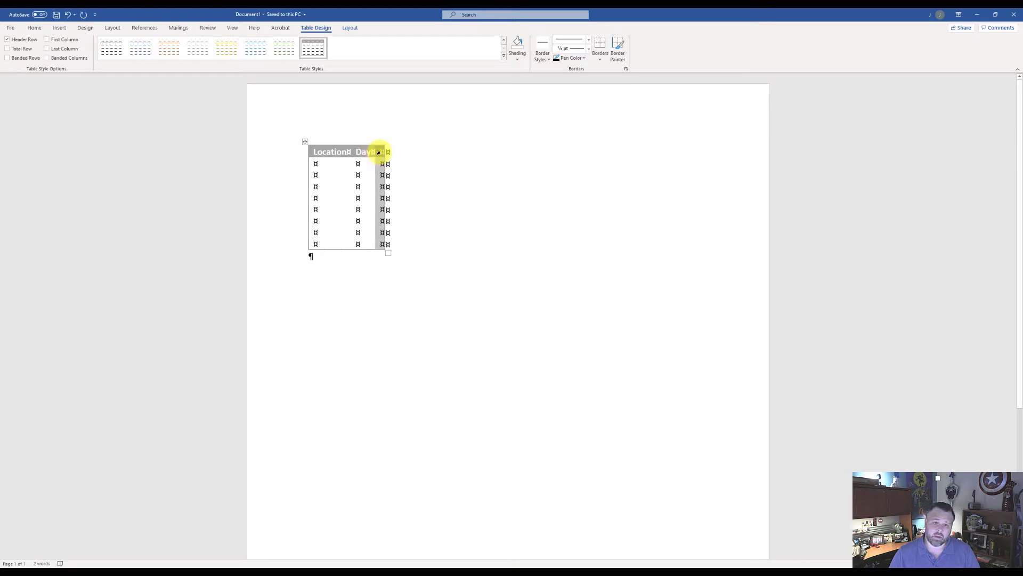
left_click(382, 154)
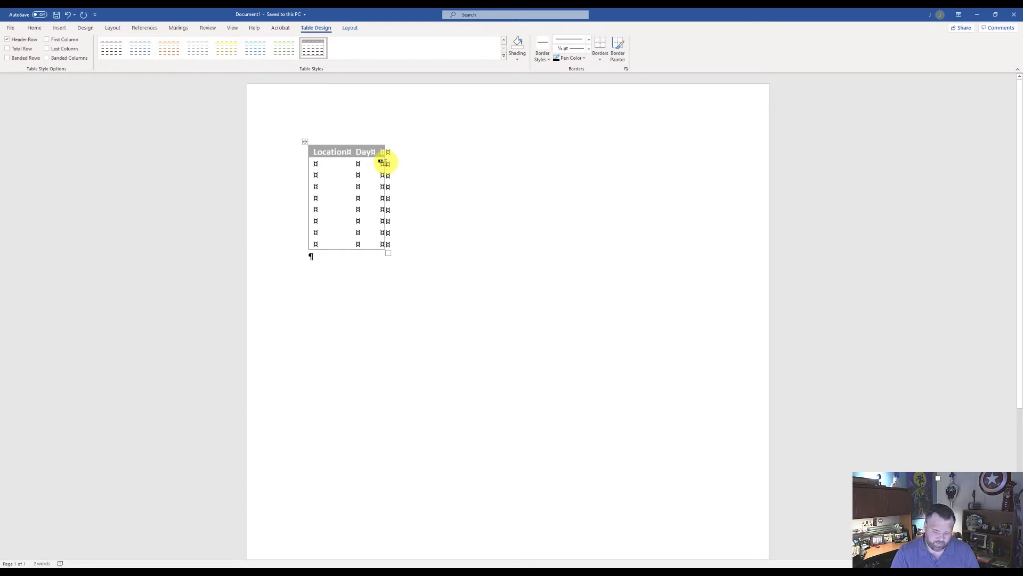
type("Time")
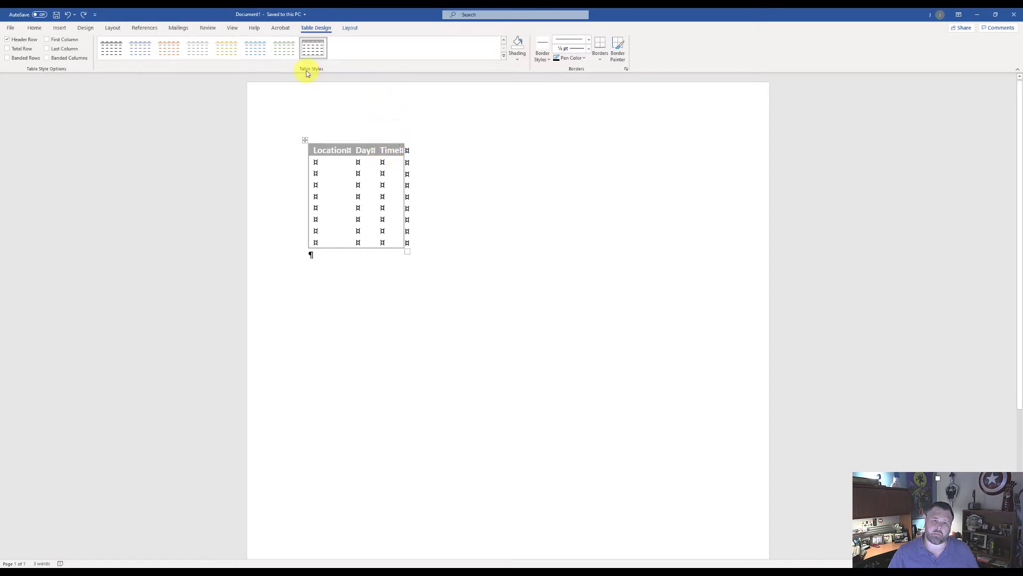
left_click(504, 55)
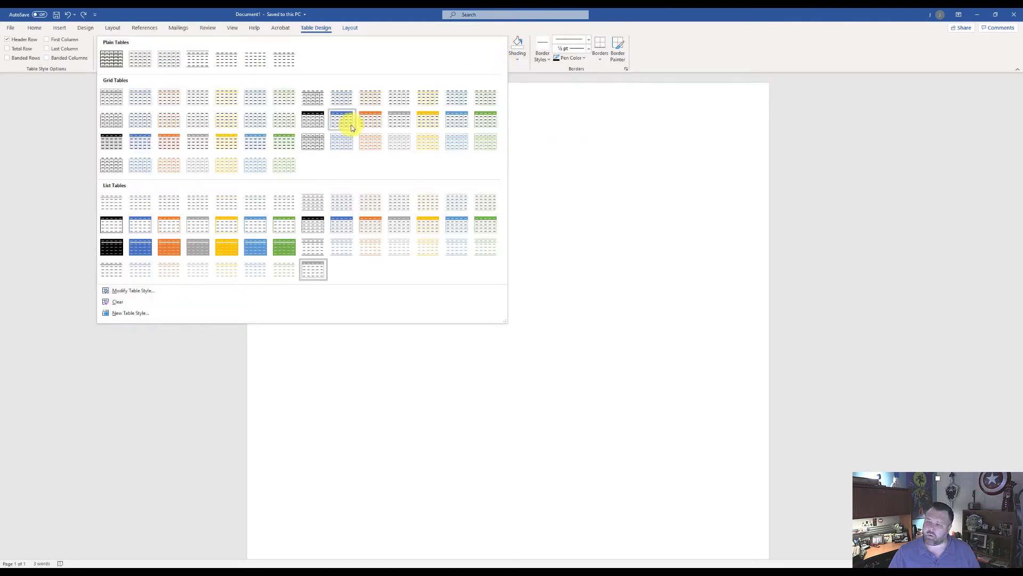
left_click(169, 224)
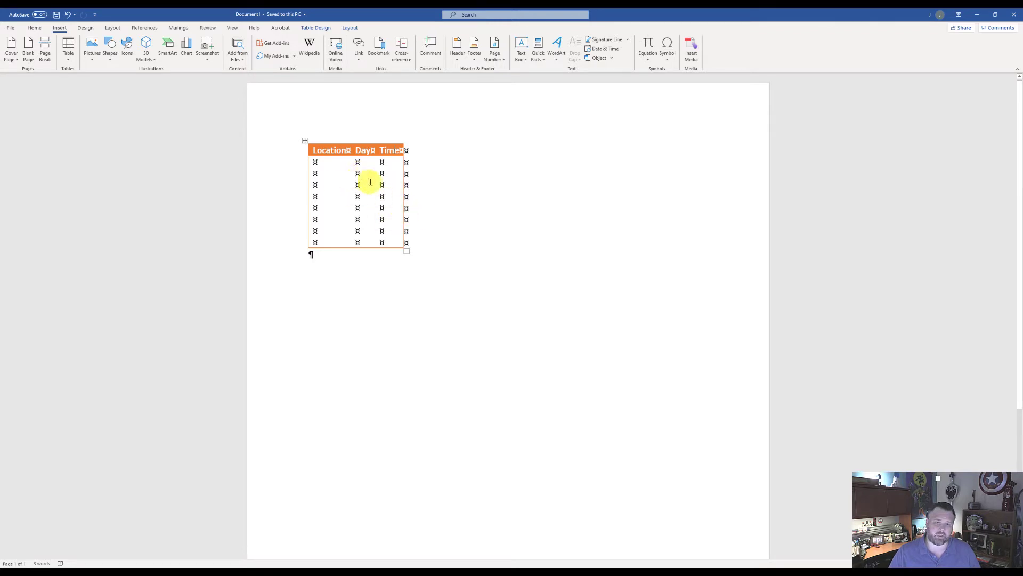
Save the whole table to the Quick Tables gallery as "Training Schedule" with the description "Use to display schedules for training"
left_click(305, 141)
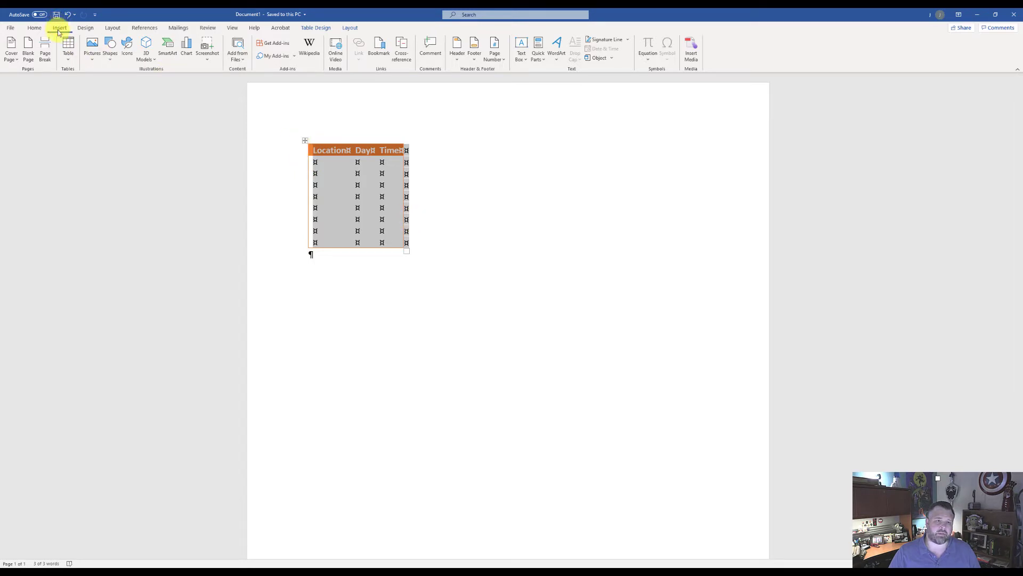
left_click(67, 56)
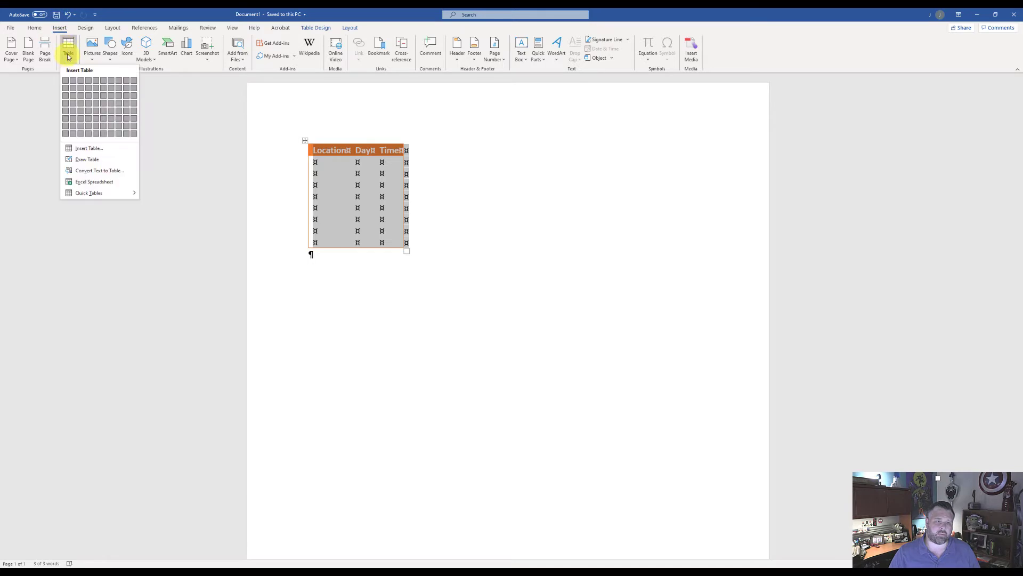
mouse_move(77, 192)
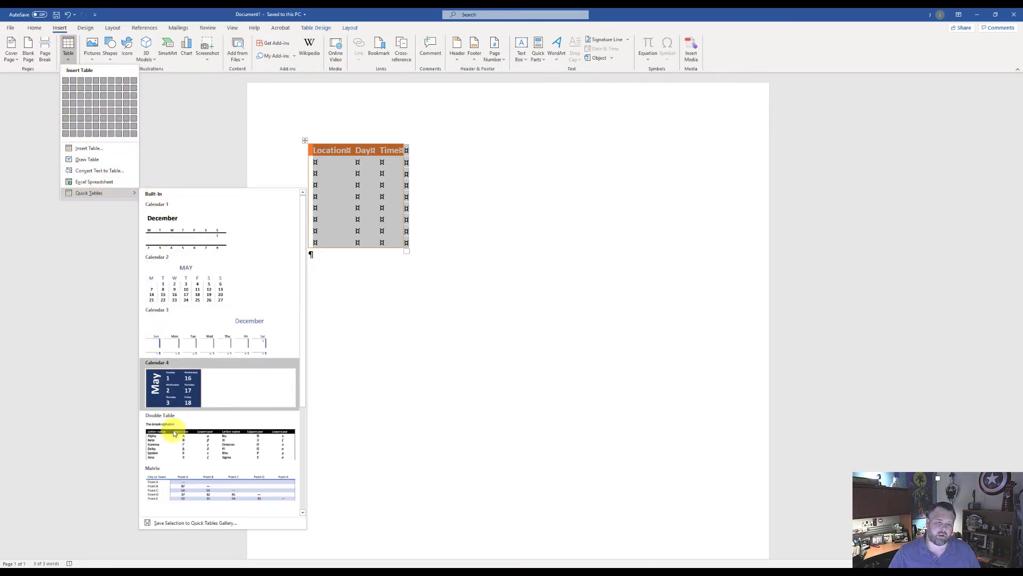
left_click(218, 526)
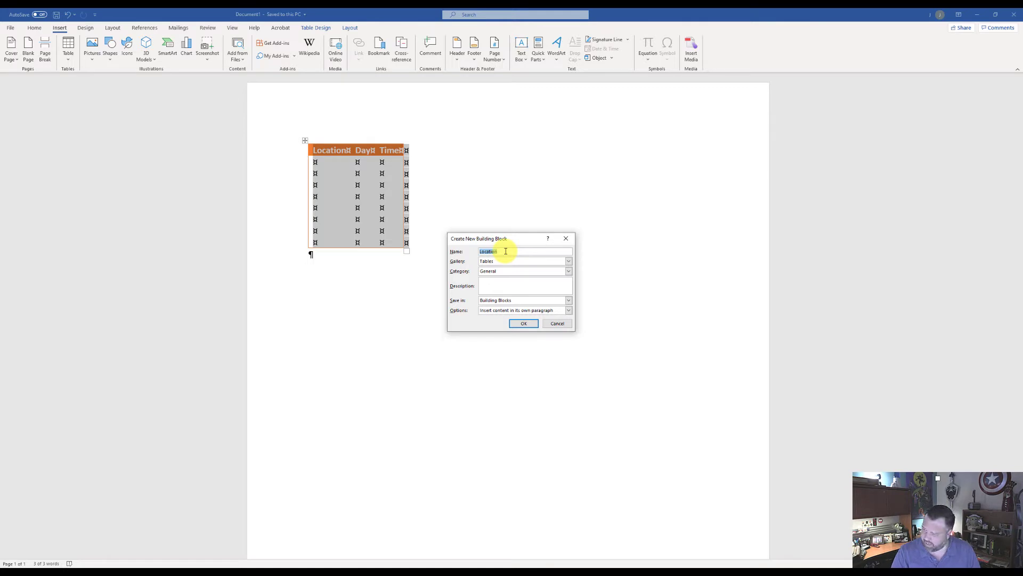
type("Ti")
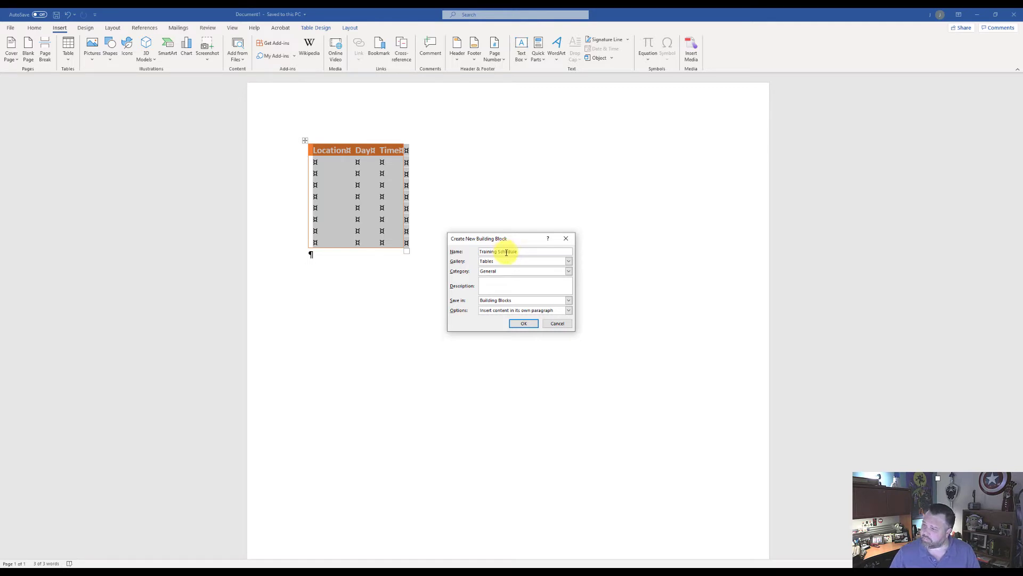
left_click(517, 287)
type("U")
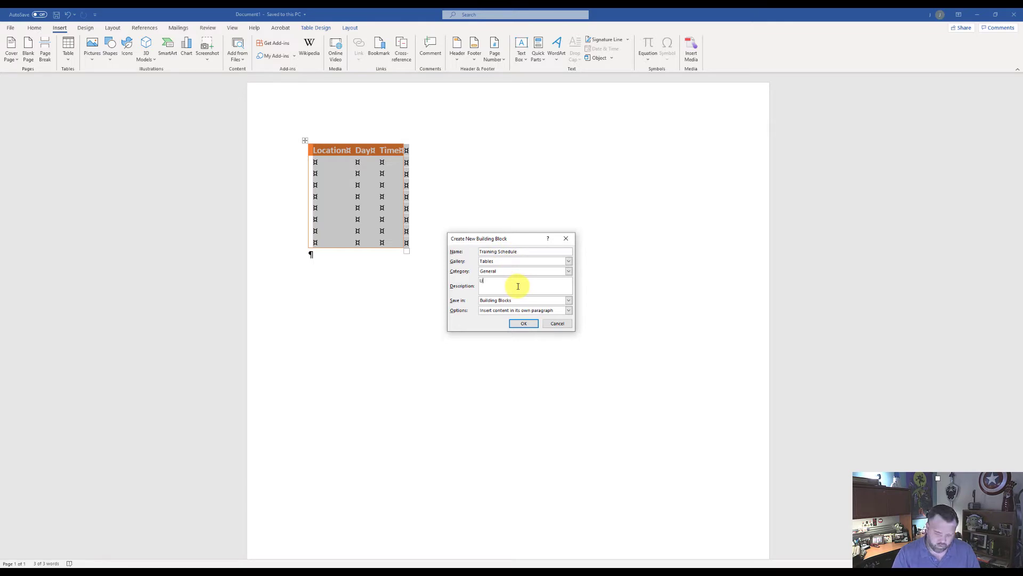
type("se to dsplay schedules for training")
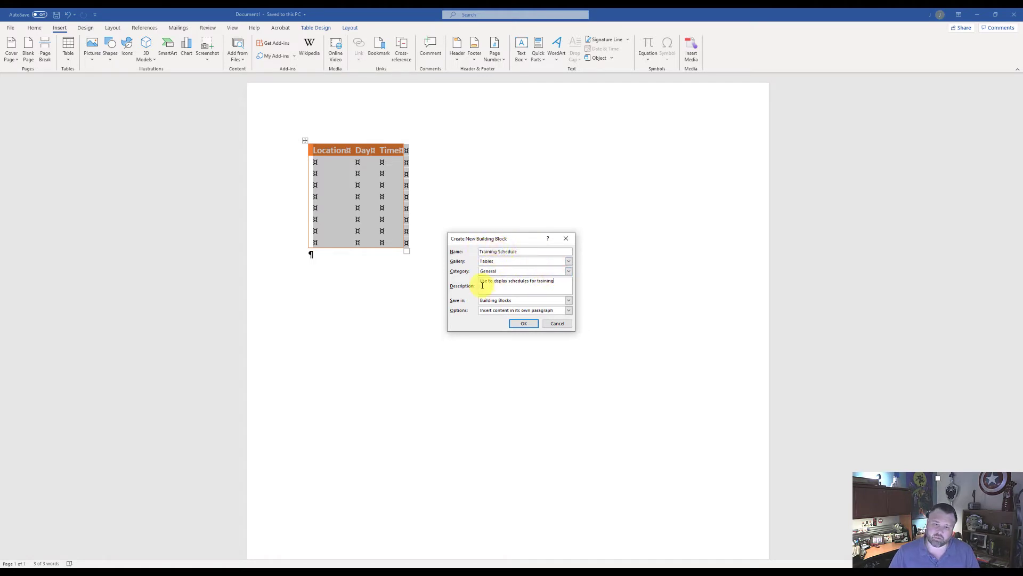
left_click(524, 324)
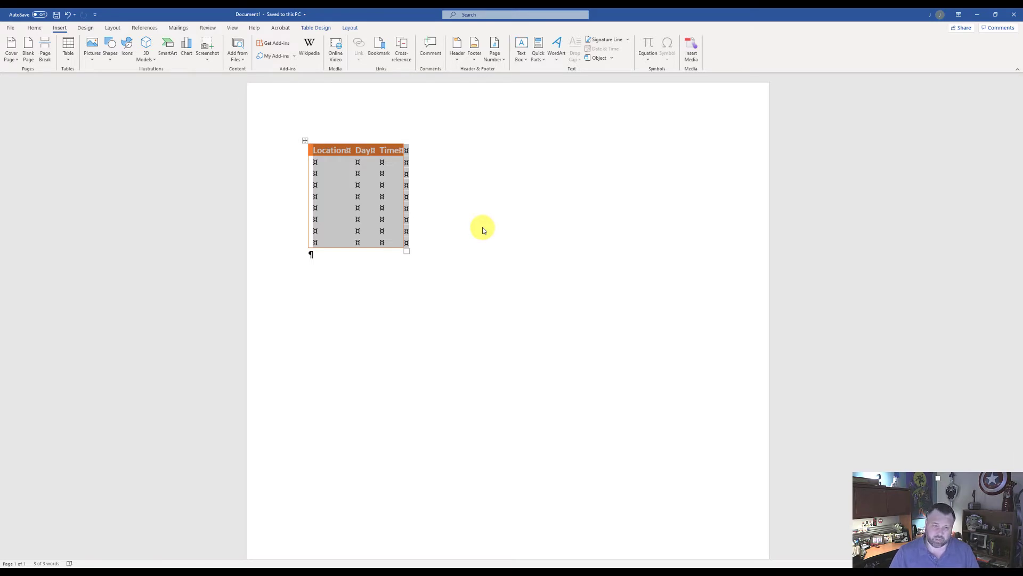
After two blank paragraphs below the table, enter "The Internet is becoming the town square for the global village of tomorrow. Bill Gates"
key("ctrl+End")
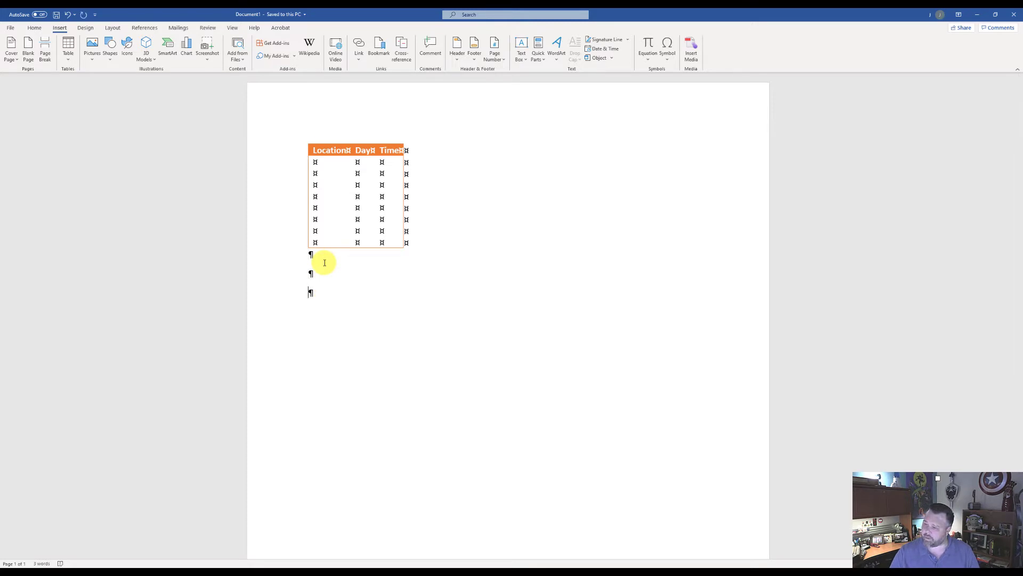
type("The ")
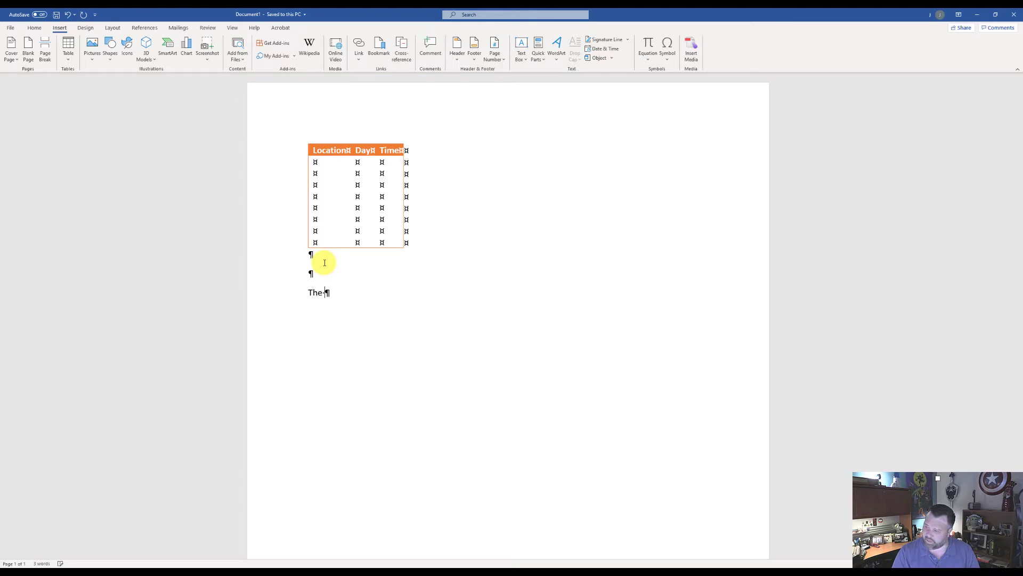
type("Internet ")
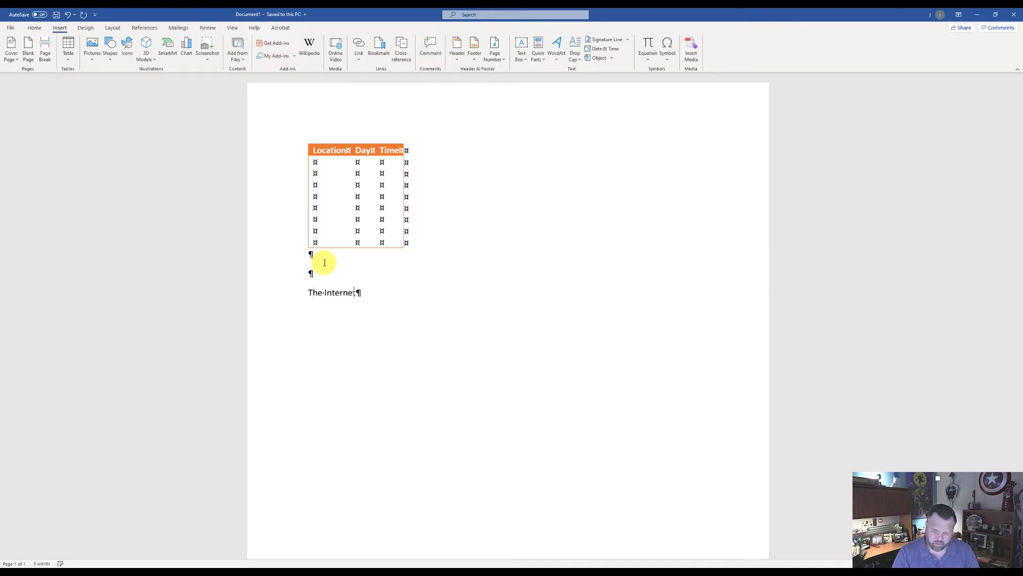
type("is becoming the ")
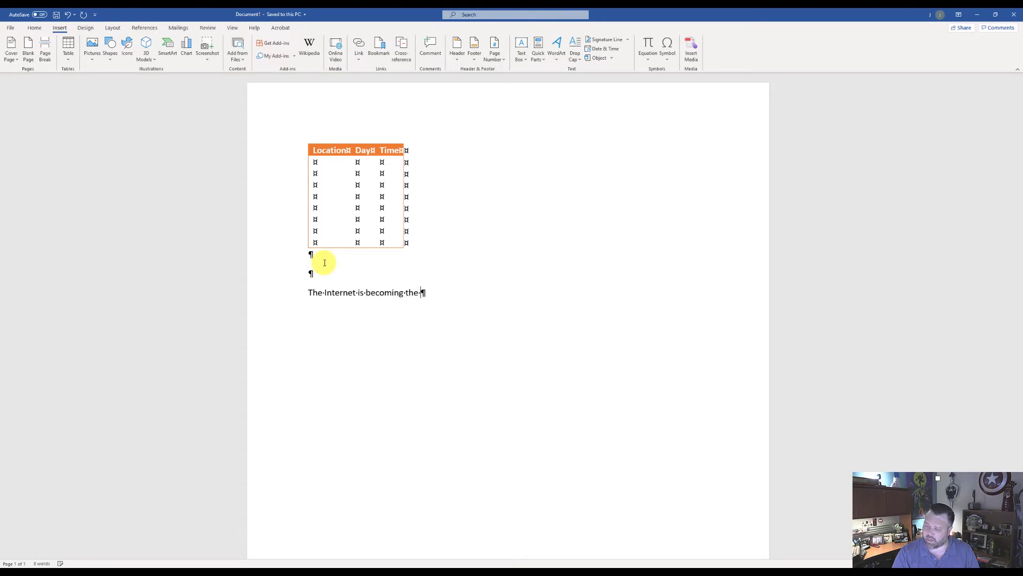
type("town squar")
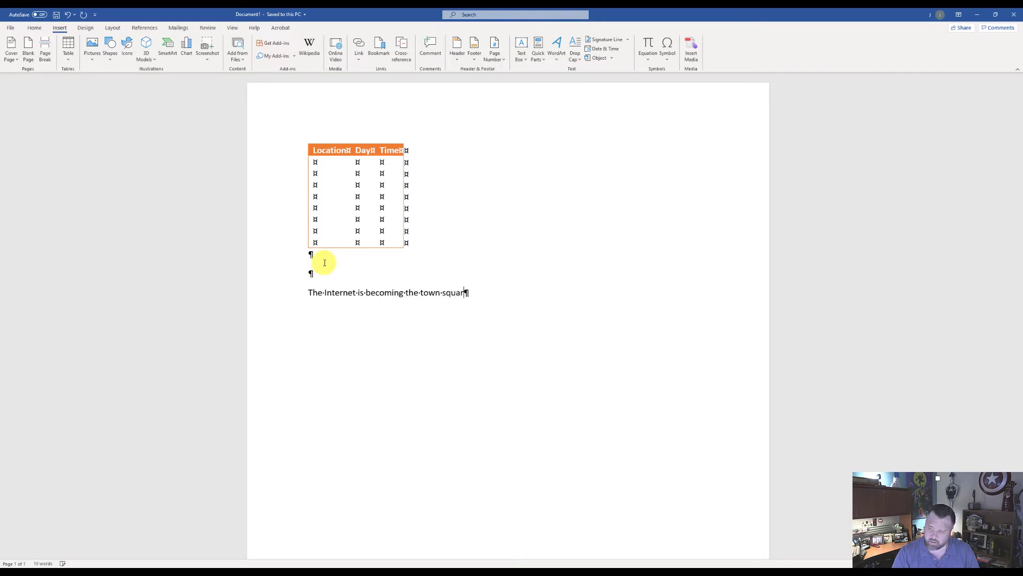
type("e ")
type("for t")
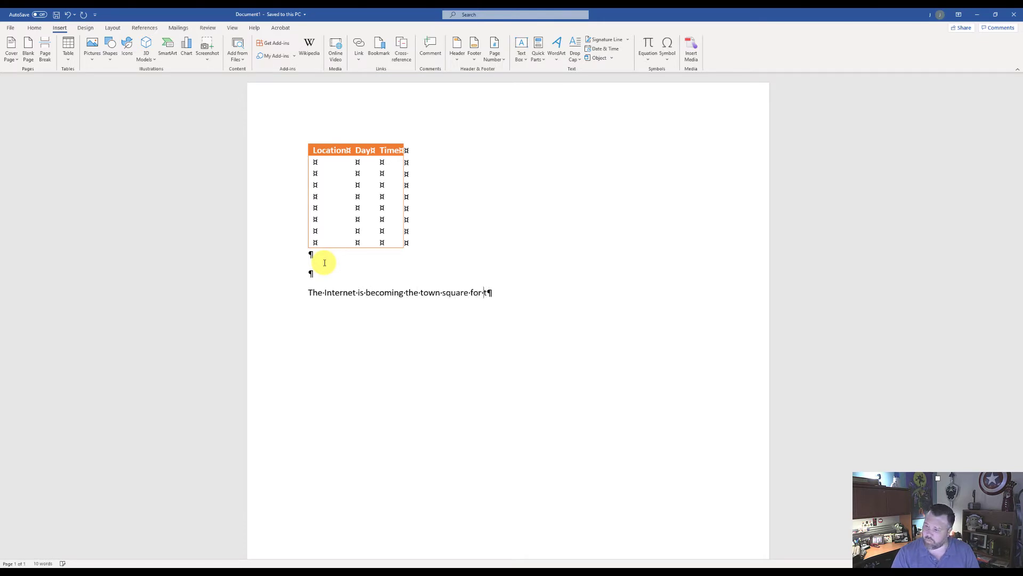
type("he global village of ")
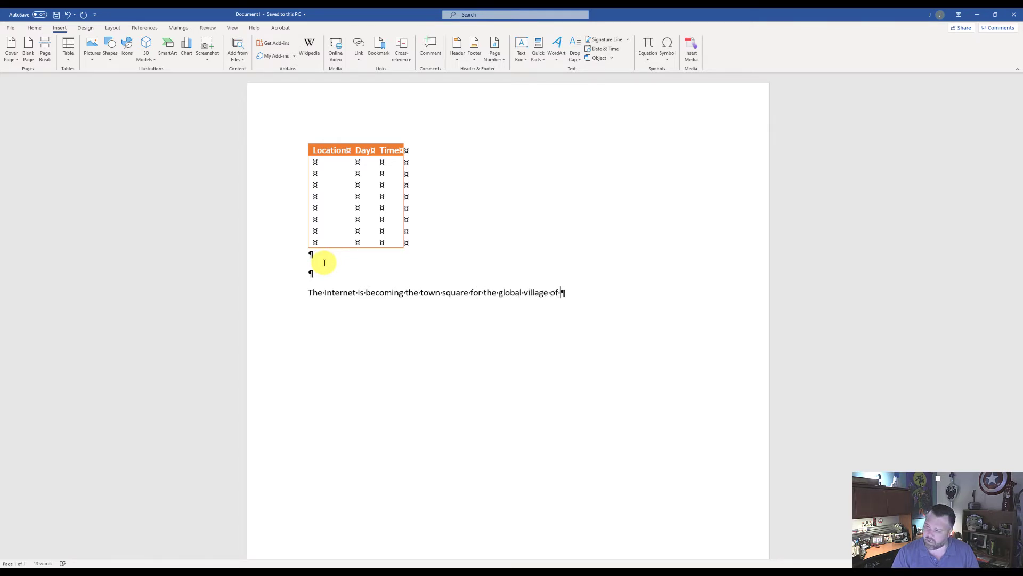
type("tom")
type("o")
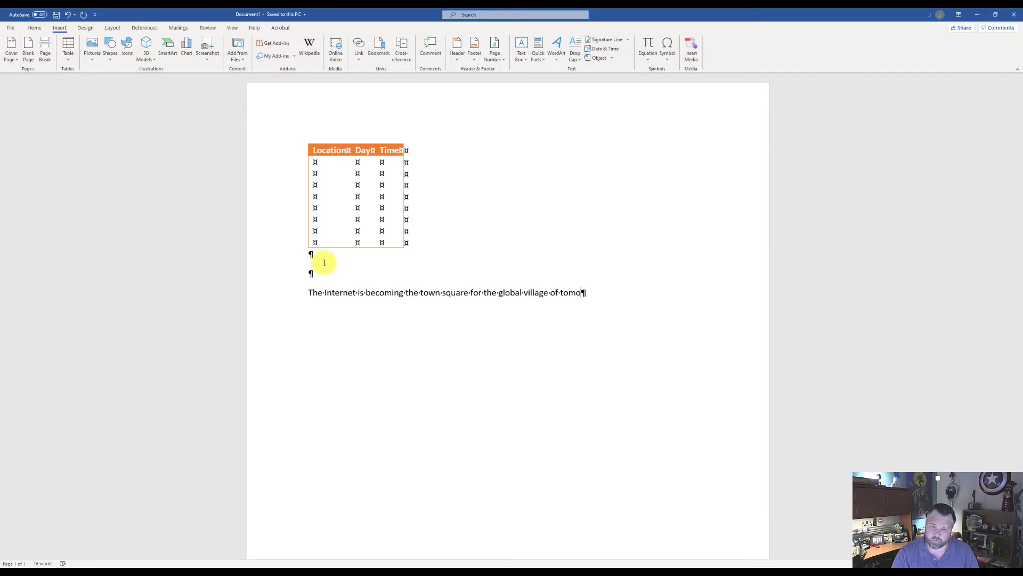
type("rrow.")
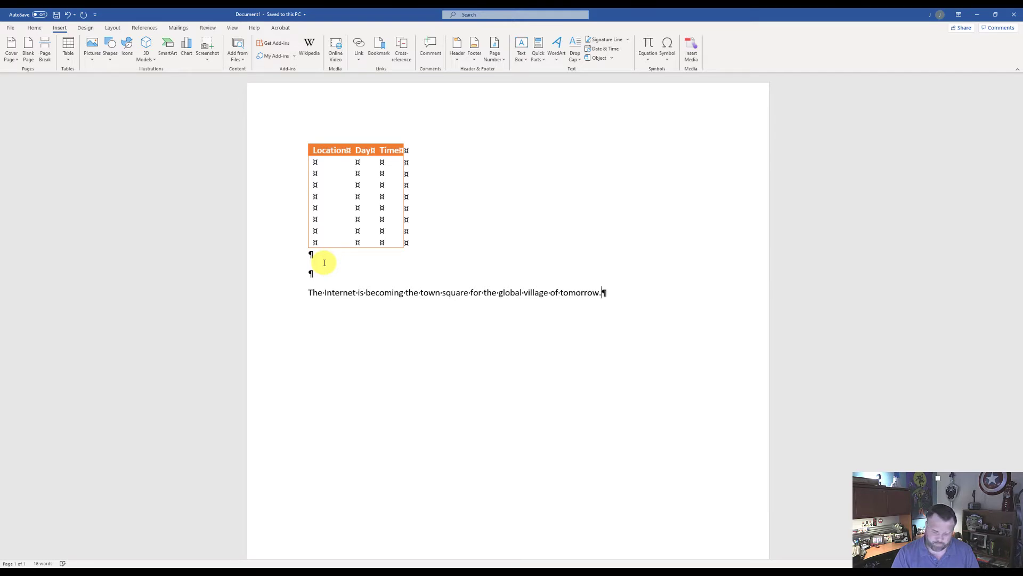
type(" Bi")
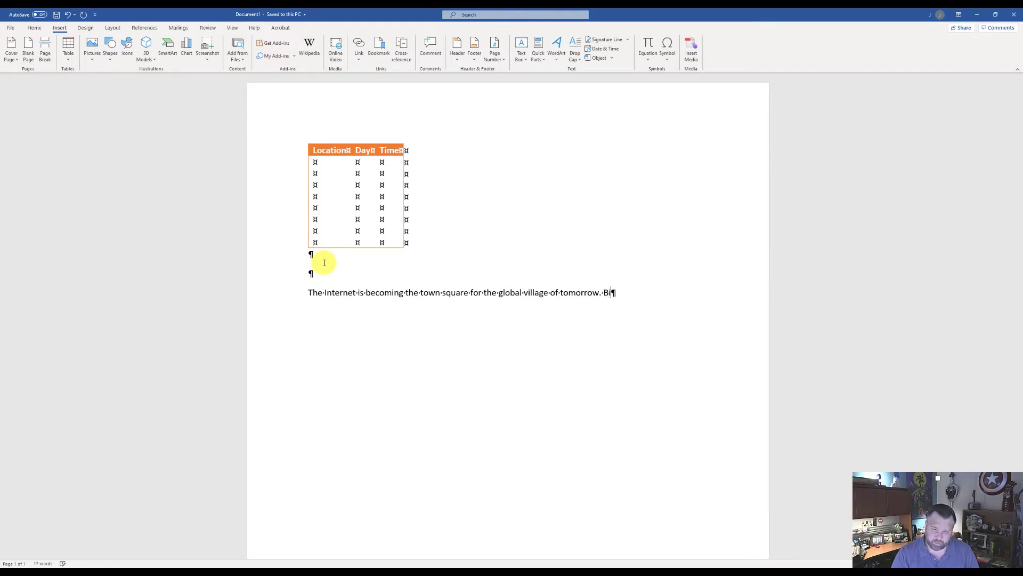
type("ll Gates")
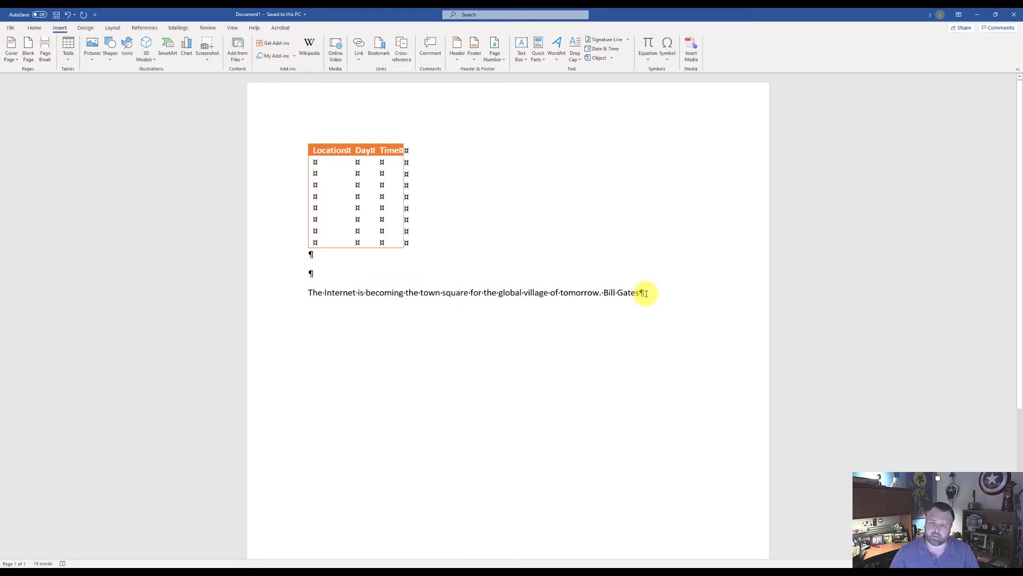
Begin a new building block from the quote line, assigned to the AutoText gallery and named "Internet Quote"
left_click_drag(645, 293, 318, 304)
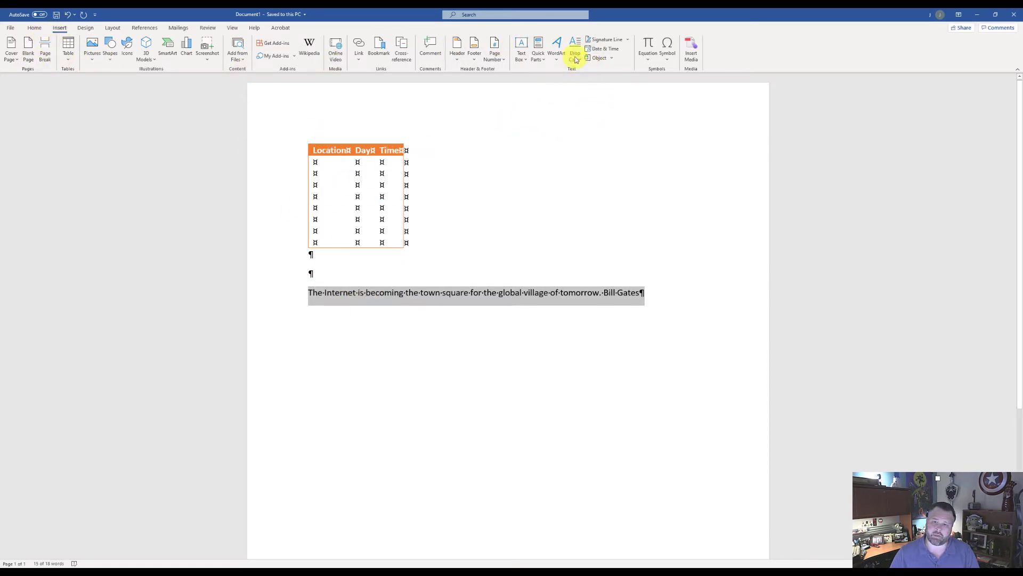
left_click(539, 58)
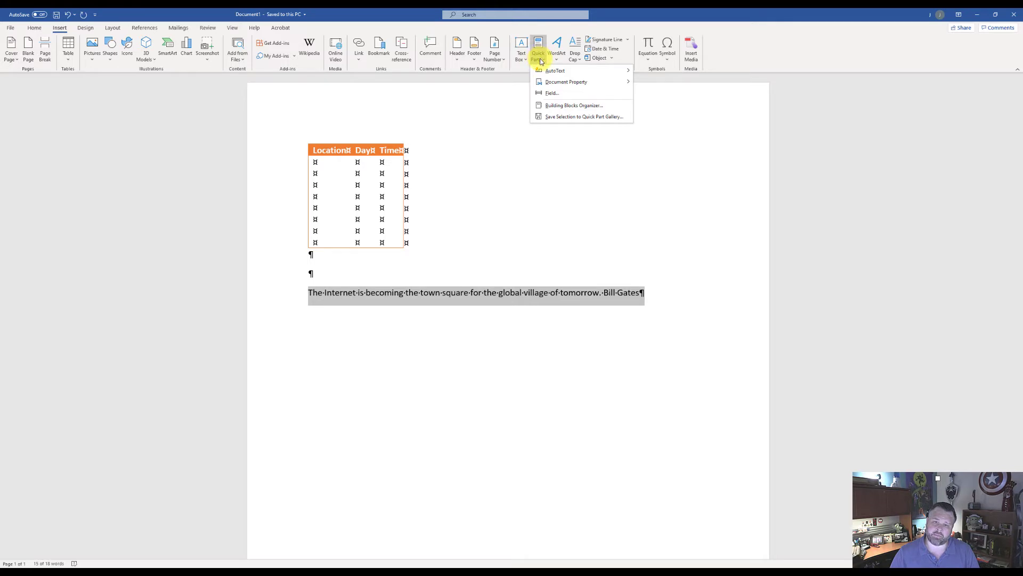
left_click(580, 116)
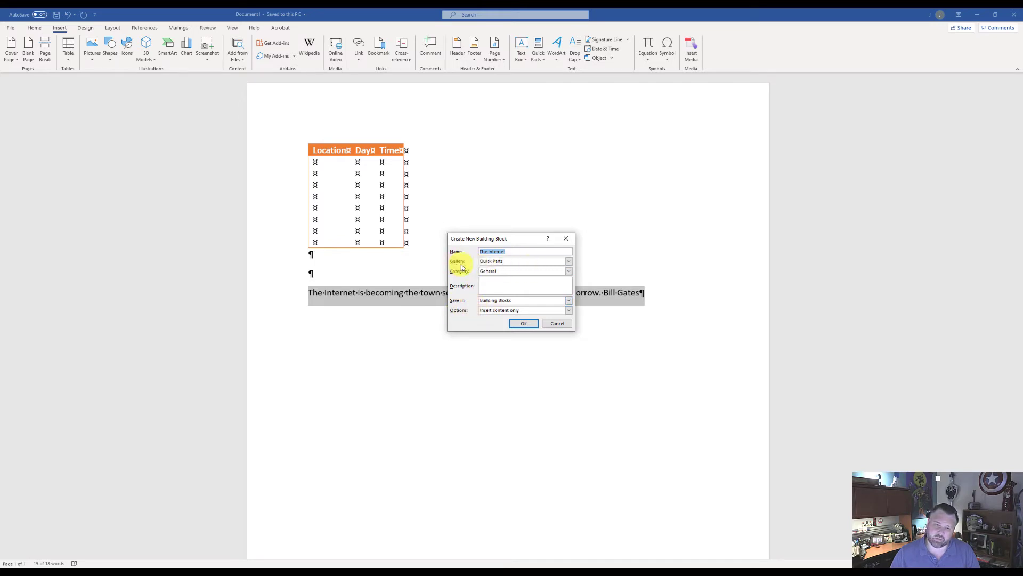
left_click(568, 261)
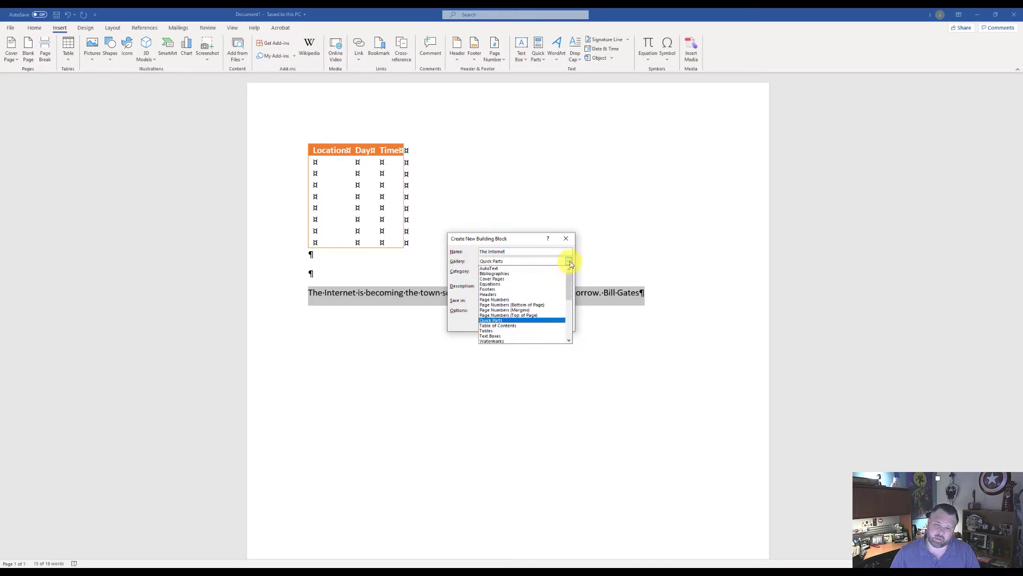
left_click(521, 268)
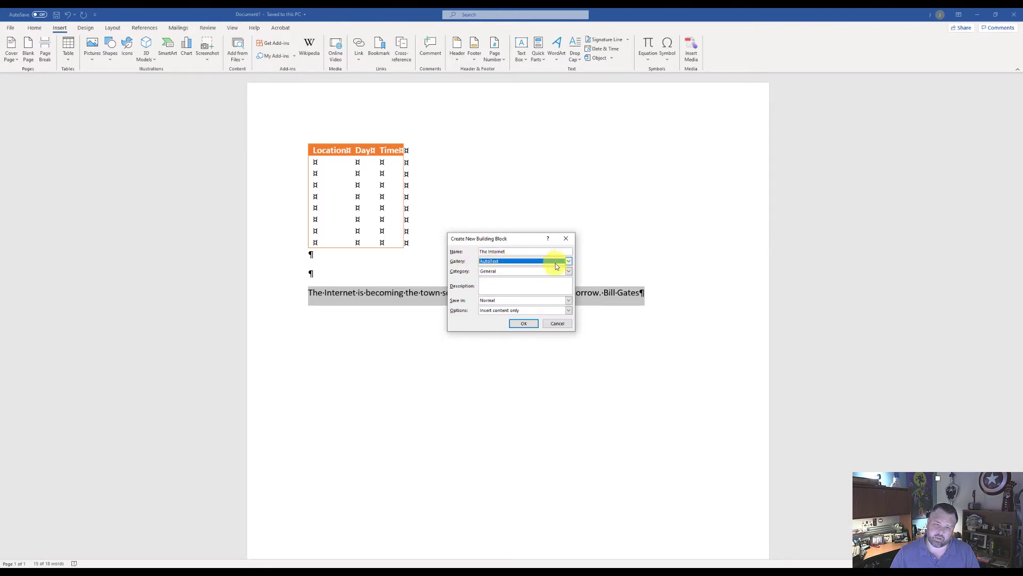
left_click(500, 253)
left_click_drag(500, 253, 473, 253)
left_click(512, 252)
type("internet")
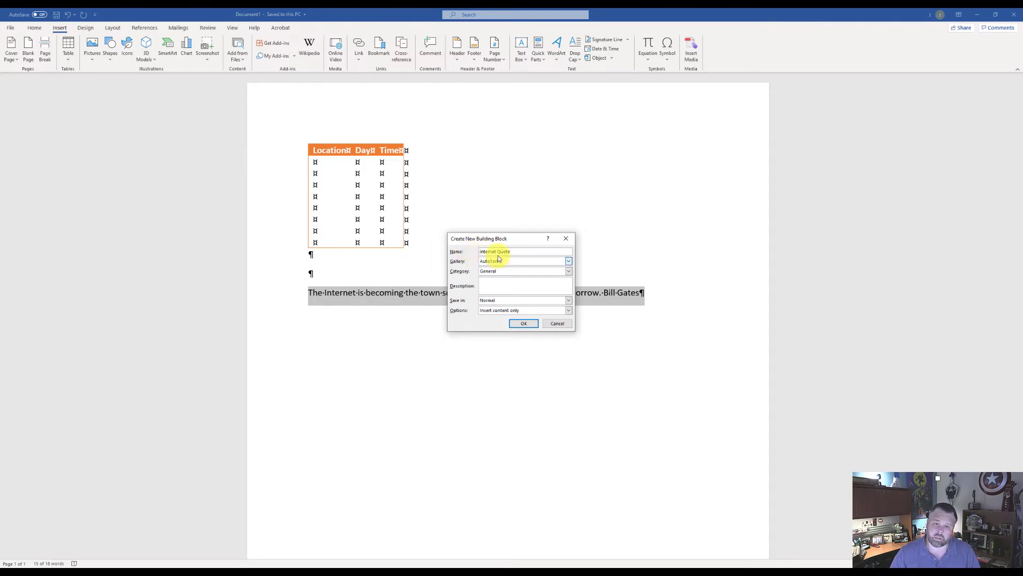
Describe the quote's building block as "Use in website documents" and store it in Building Blocks
left_click(507, 282)
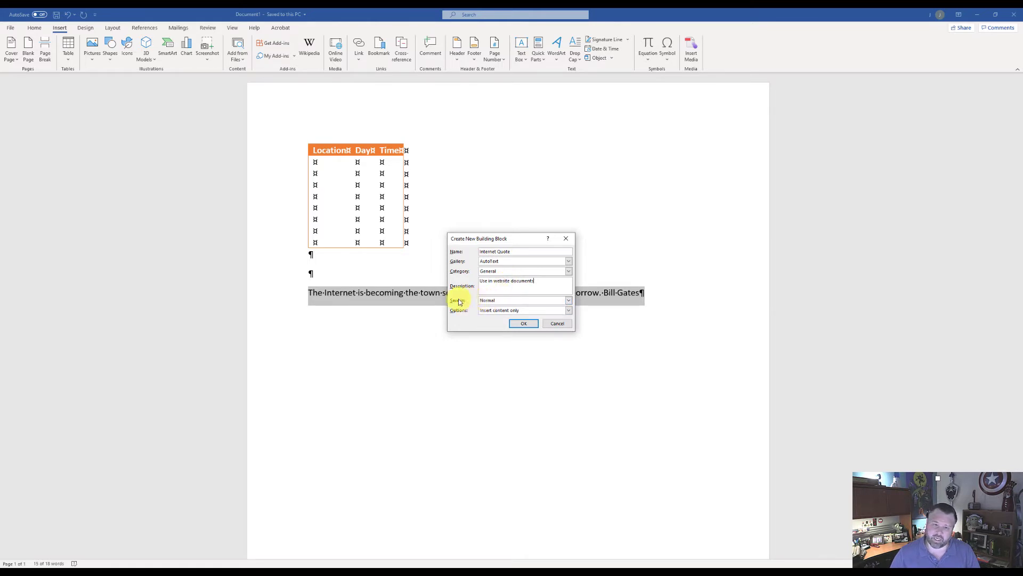
left_click(568, 300)
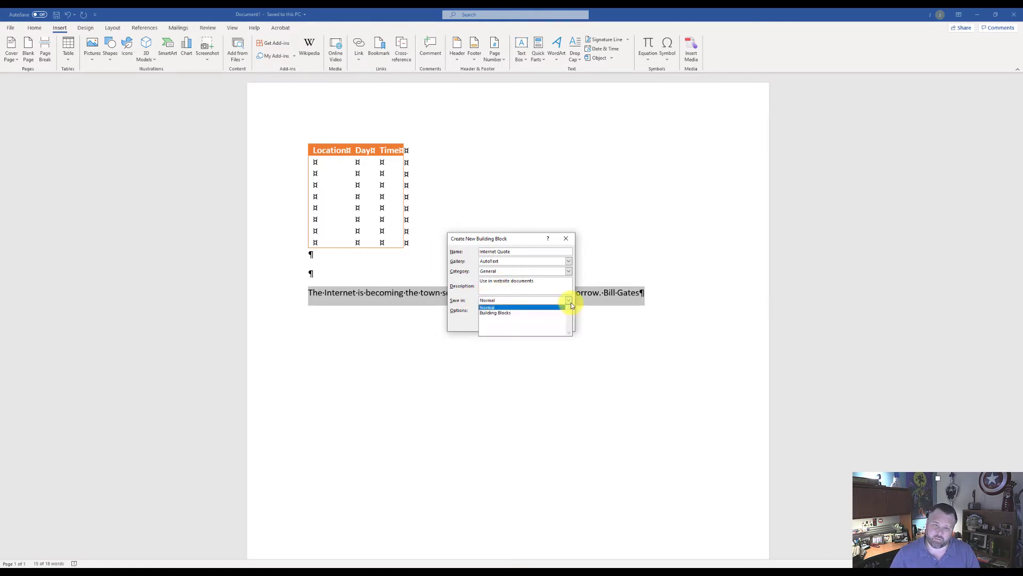
left_click(539, 313)
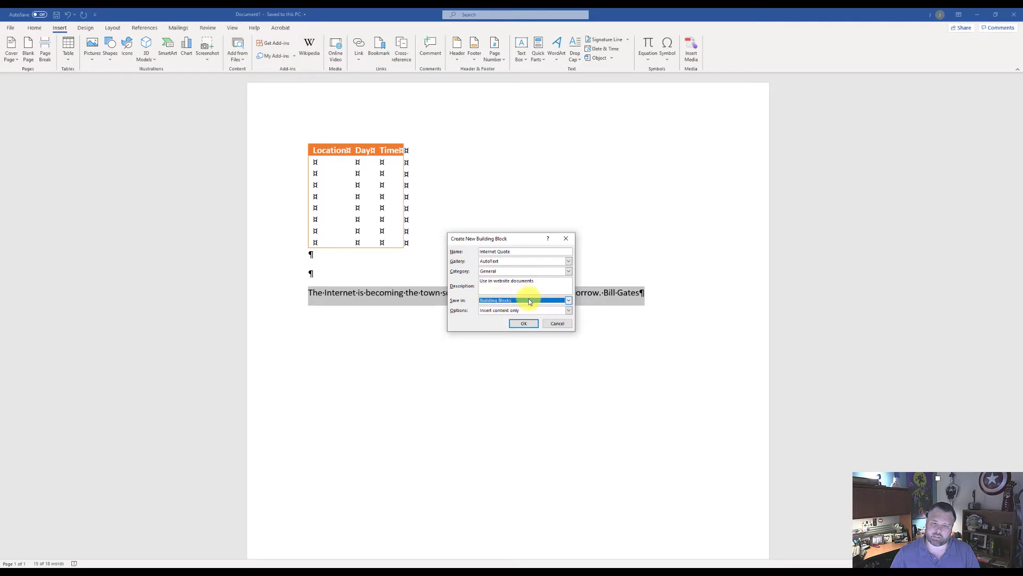
left_click(524, 323)
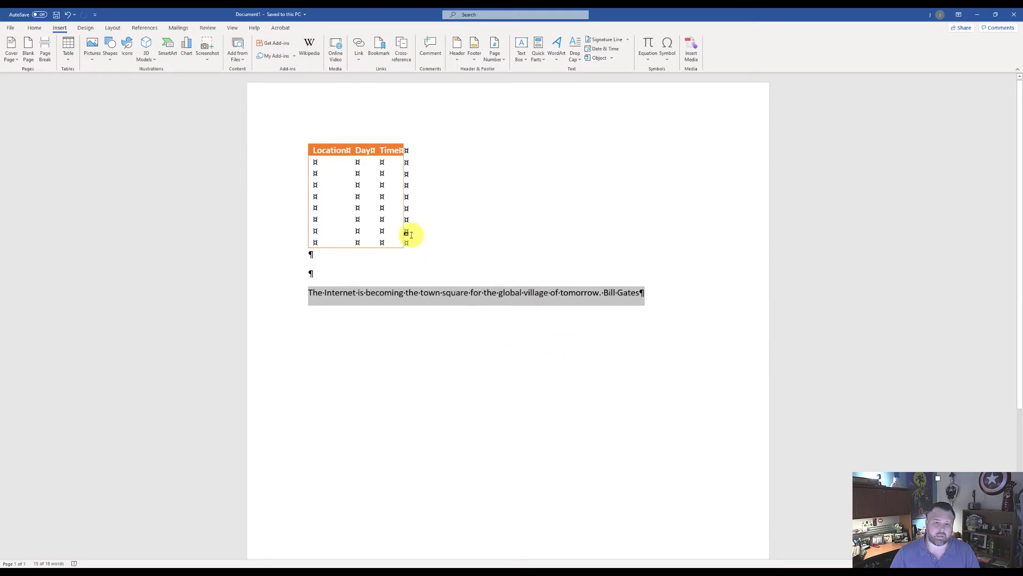
Close the table and quote document without saving it
left_click(11, 29)
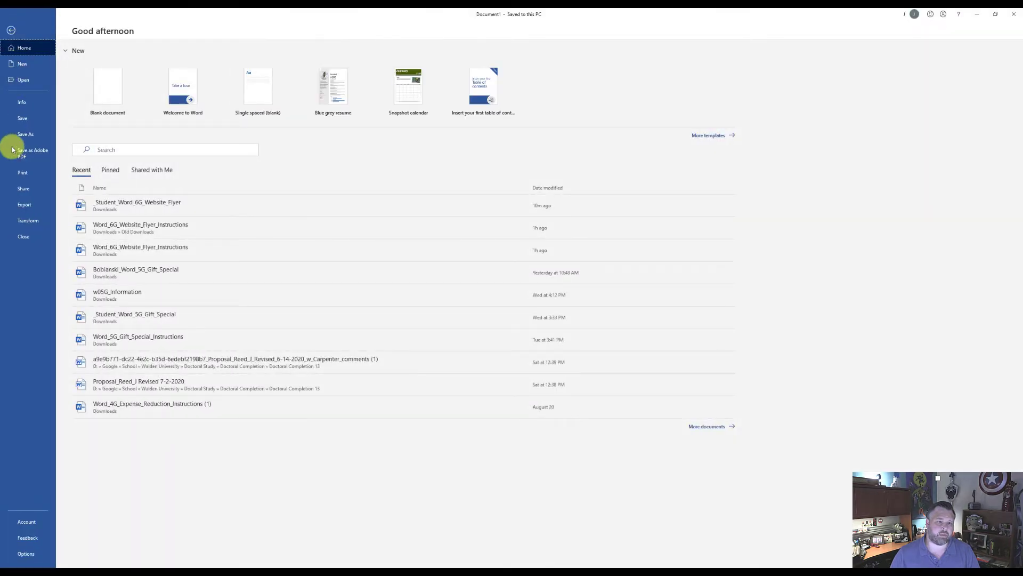
left_click(21, 239)
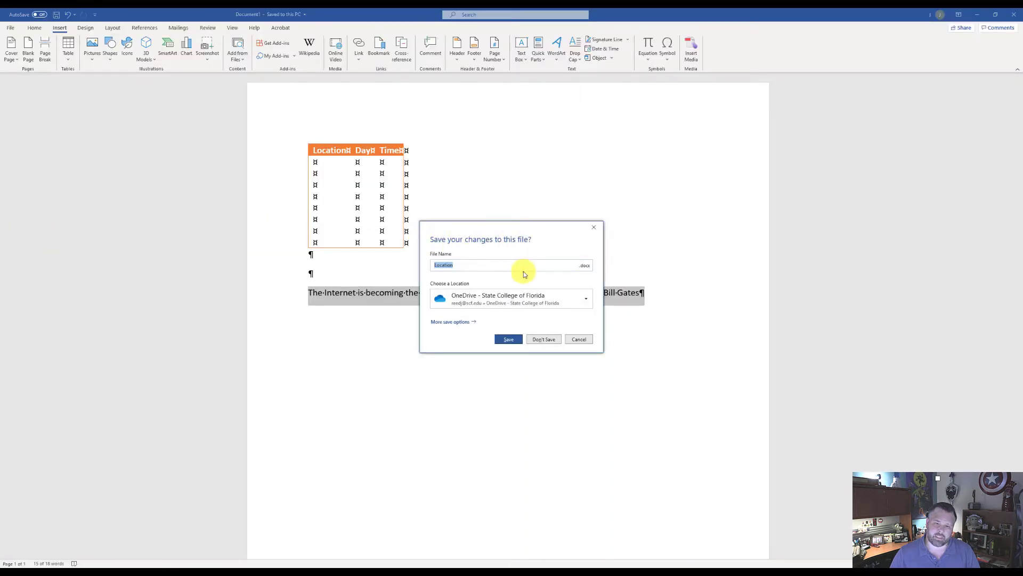
left_click(542, 340)
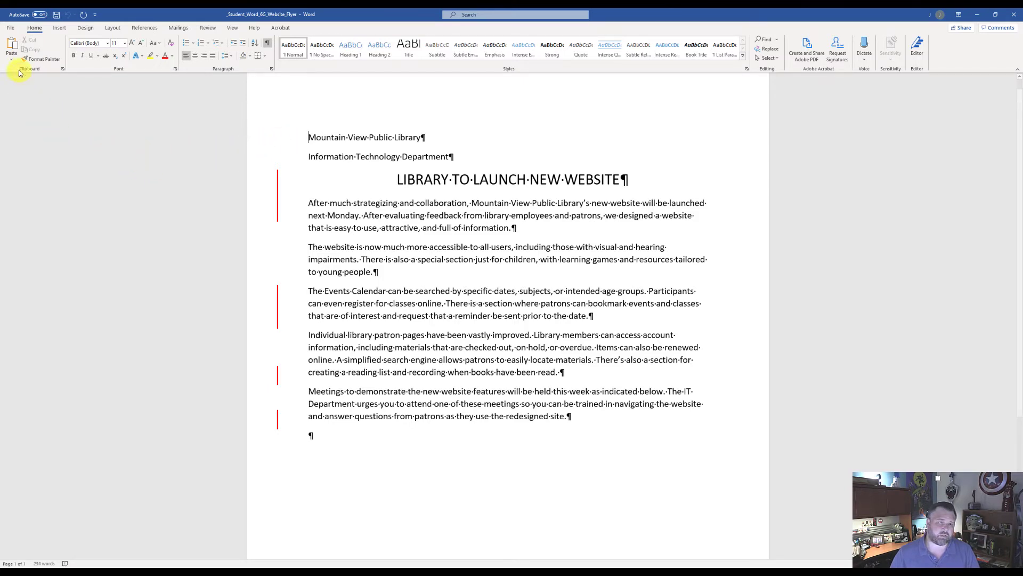
Create a blank document and start a custom theme color set with Accent 2 set to Blue, Accent 5, Darker 25%
left_click(11, 29)
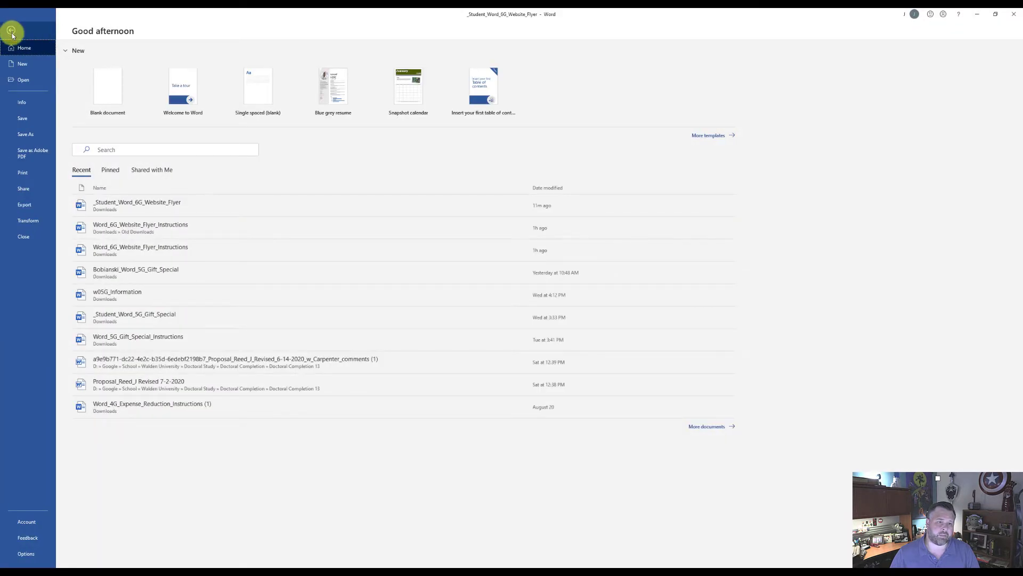
left_click(112, 93)
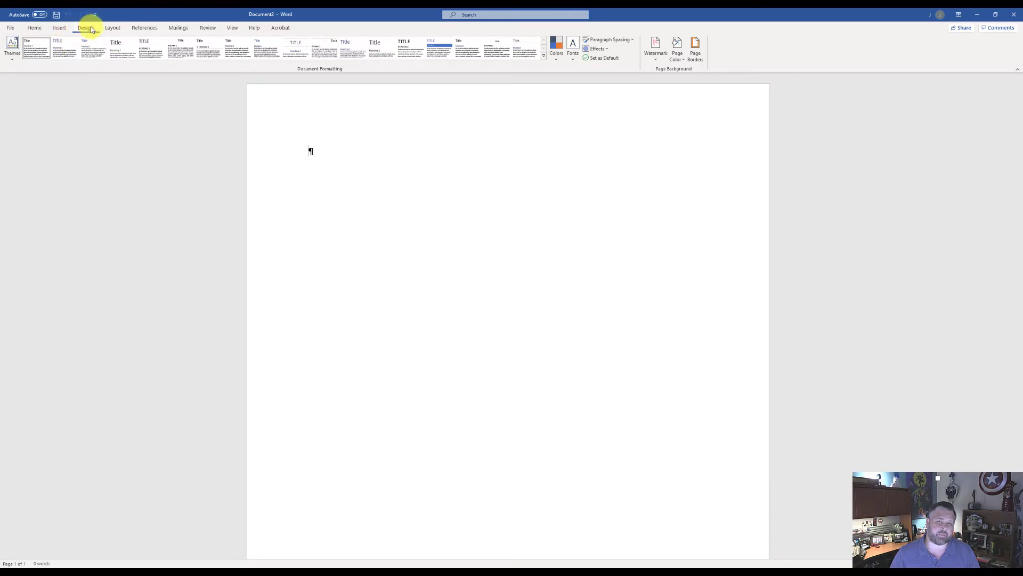
left_click(559, 59)
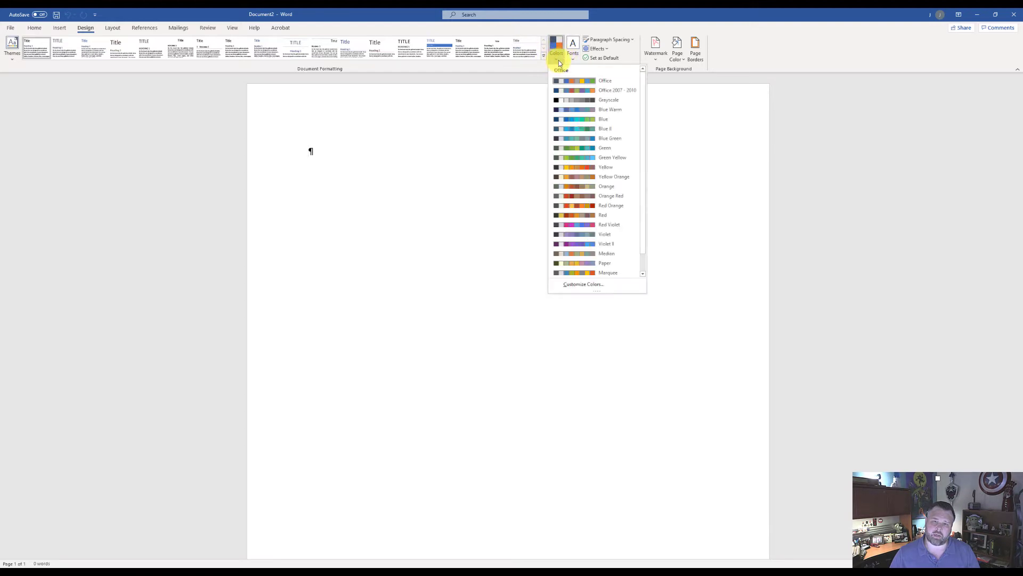
left_click(584, 285)
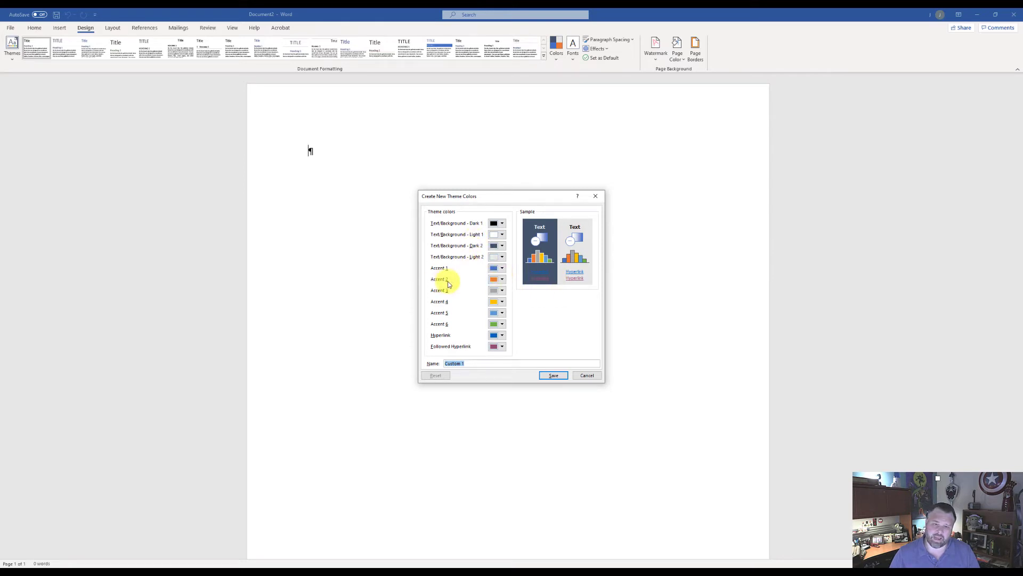
left_click(502, 280)
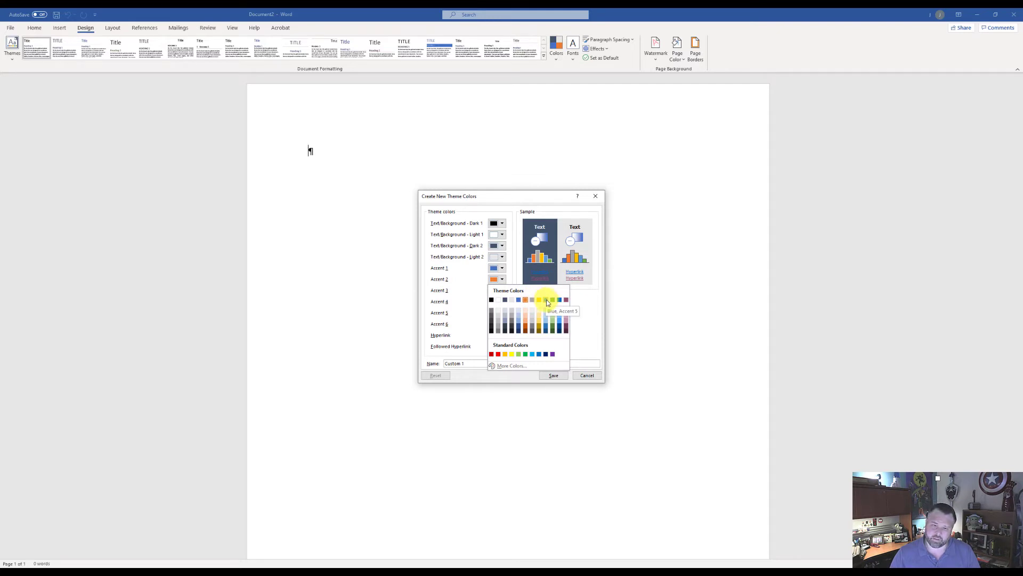
left_click(545, 325)
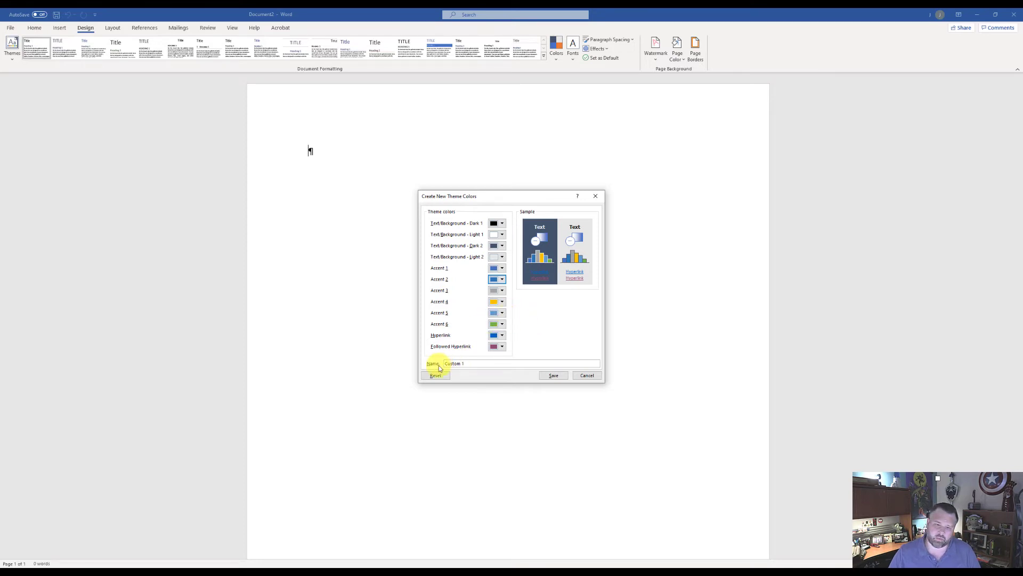
Name the custom theme color set "Website Colors" and save it
left_click(470, 363)
left_click_drag(470, 363, 445, 362)
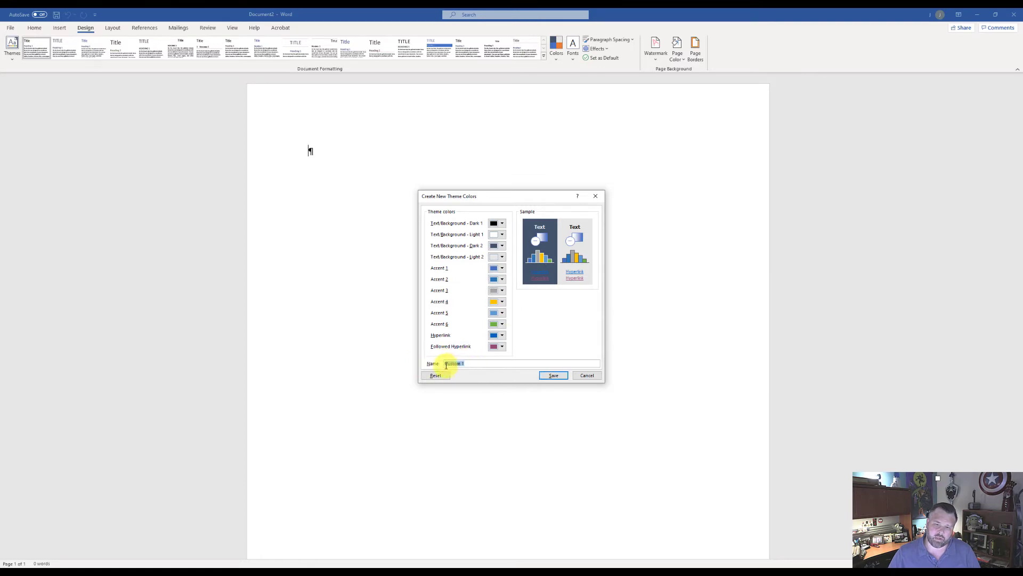
type("NW")
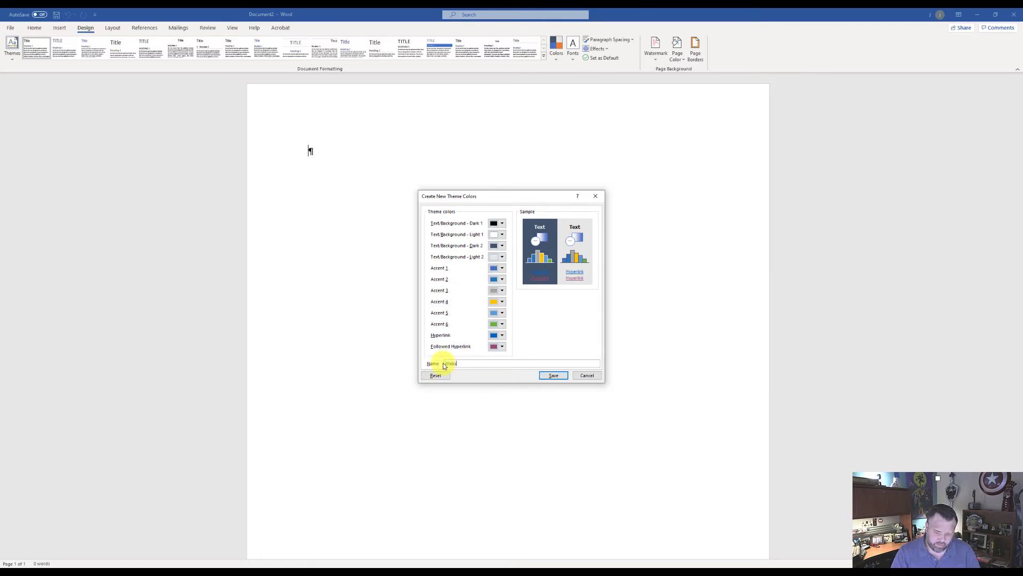
type("ebsite Coolors")
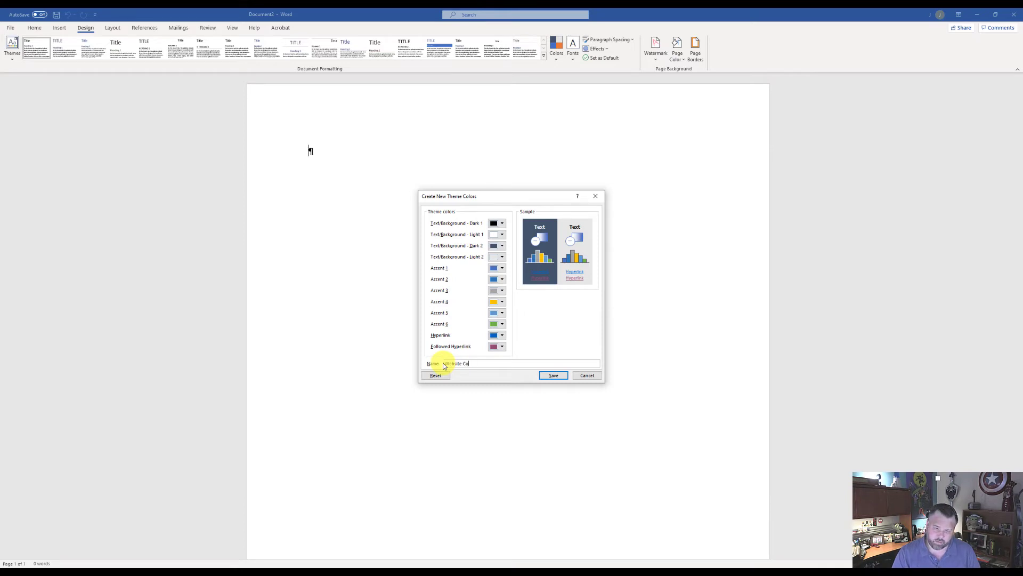
left_click(553, 377)
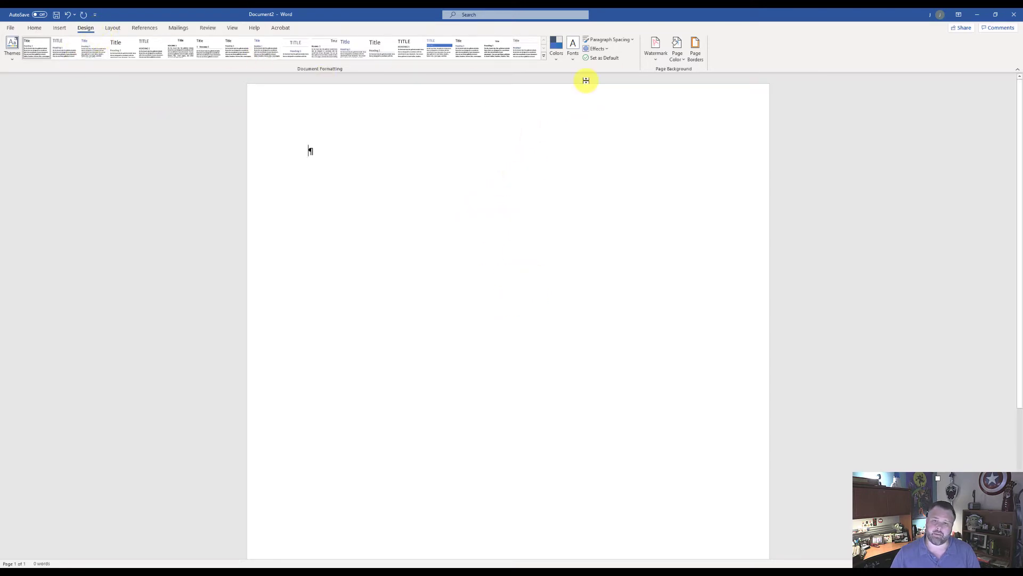
Start a custom theme font set with Verdana as the body font
left_click(572, 56)
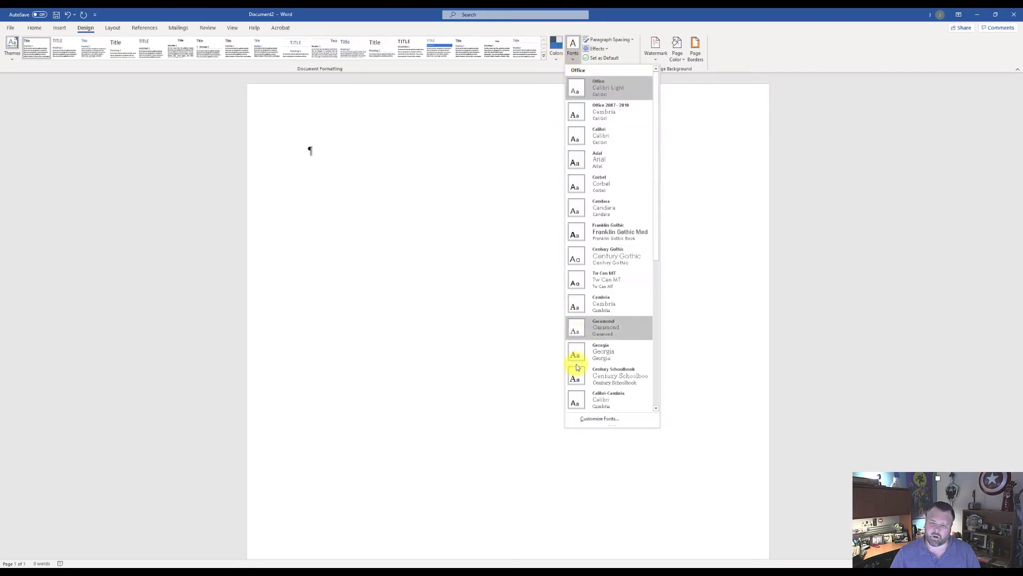
left_click(596, 419)
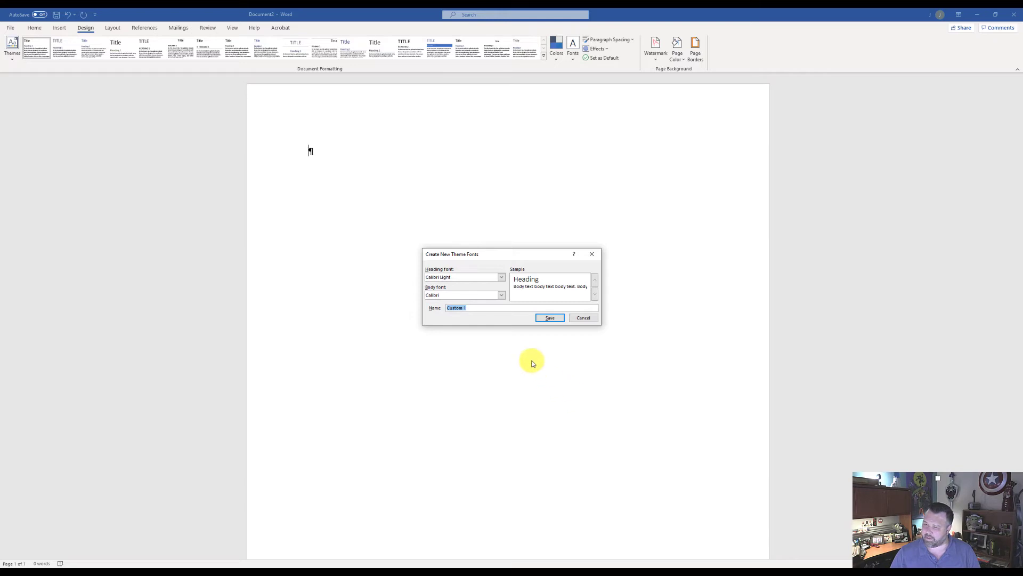
left_click(503, 296)
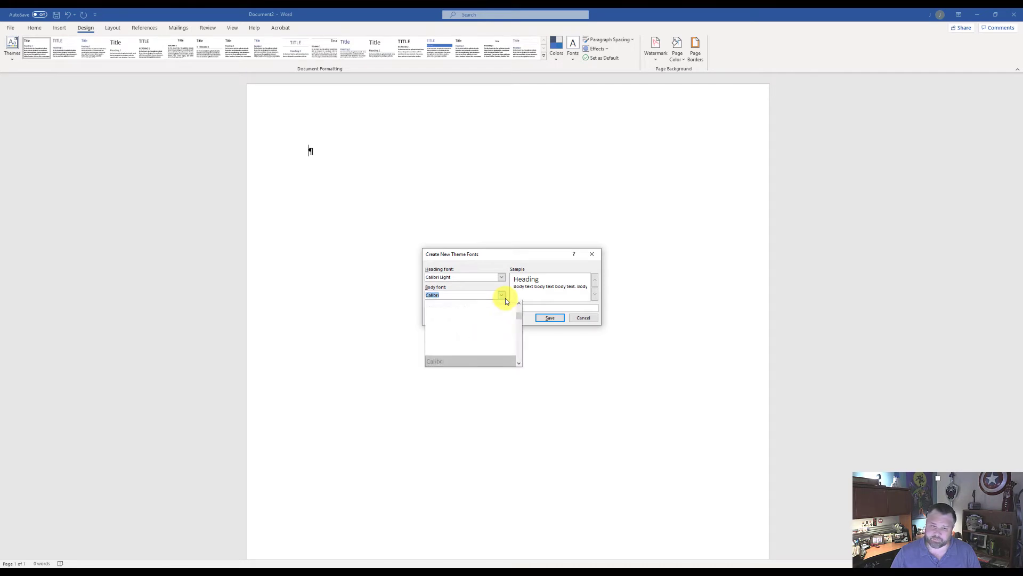
left_click_drag(516, 318, 516, 351)
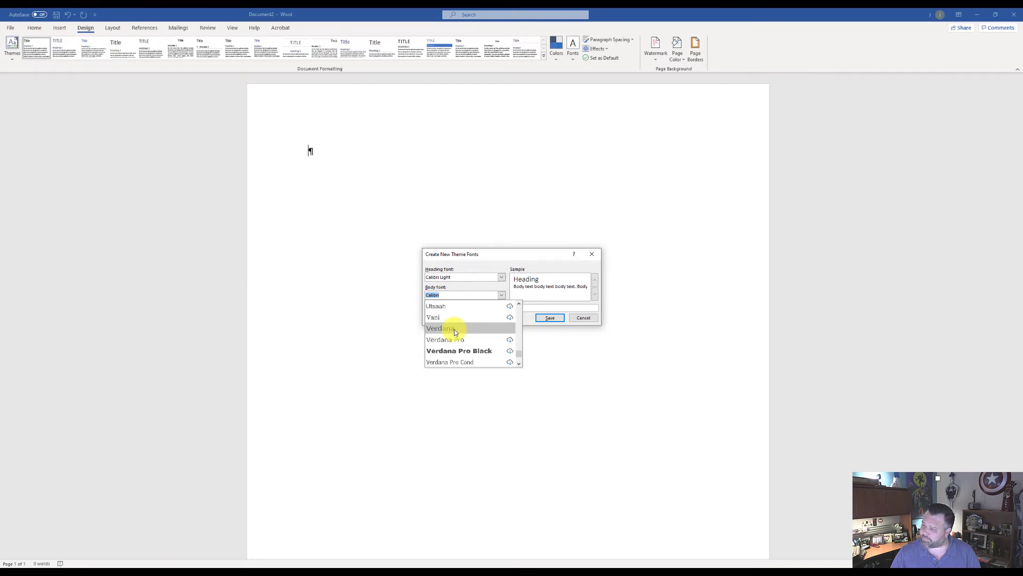
left_click(454, 328)
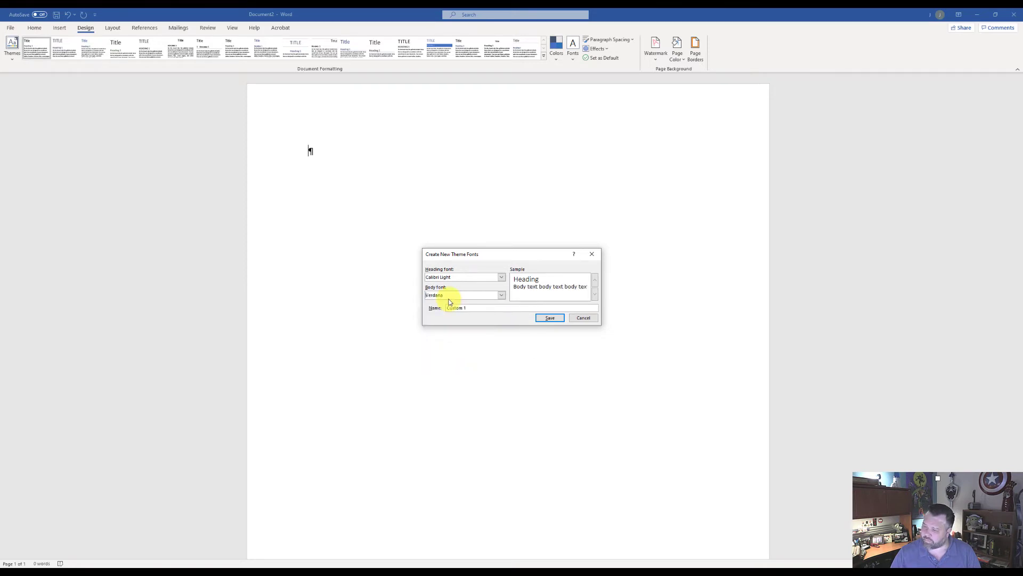
Name the custom theme font set "Website Fonts" and save it
left_click(435, 309)
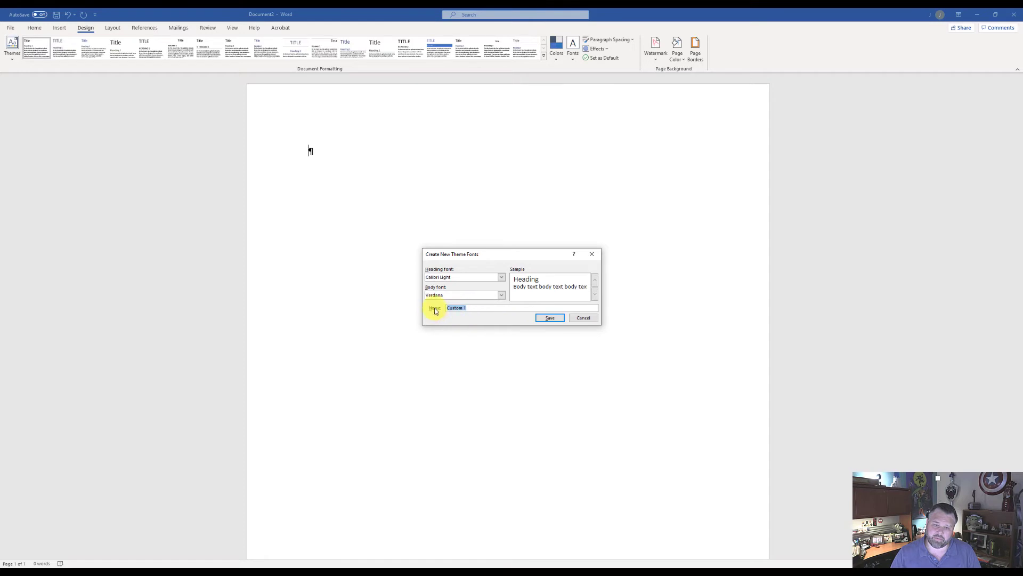
type("We")
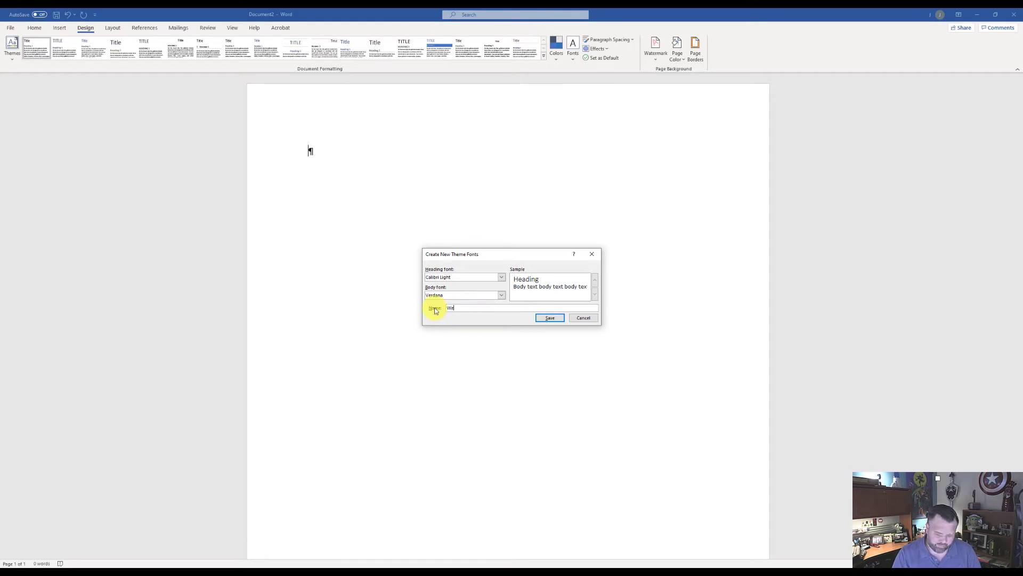
type("bsite Fonts")
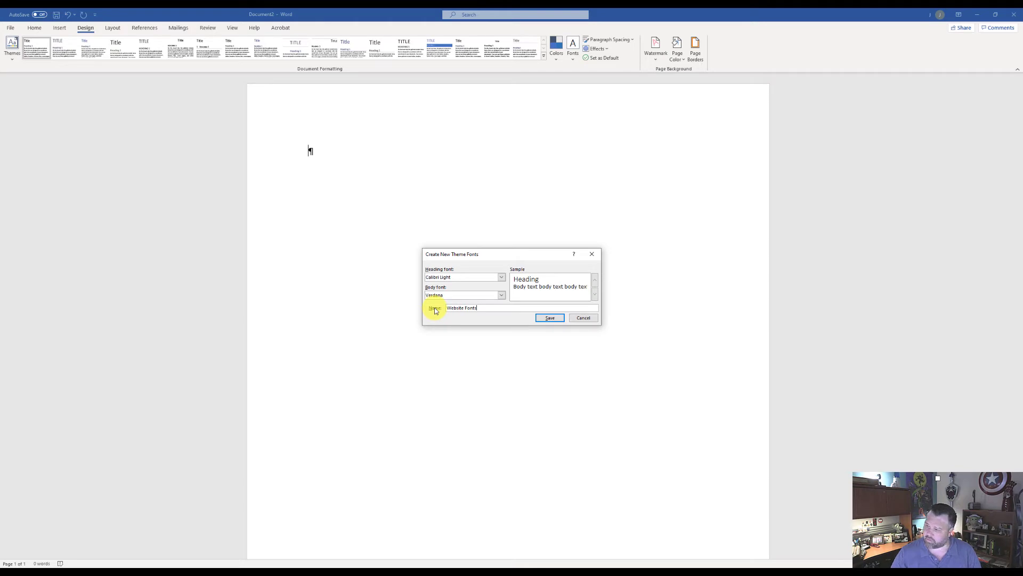
left_click(548, 319)
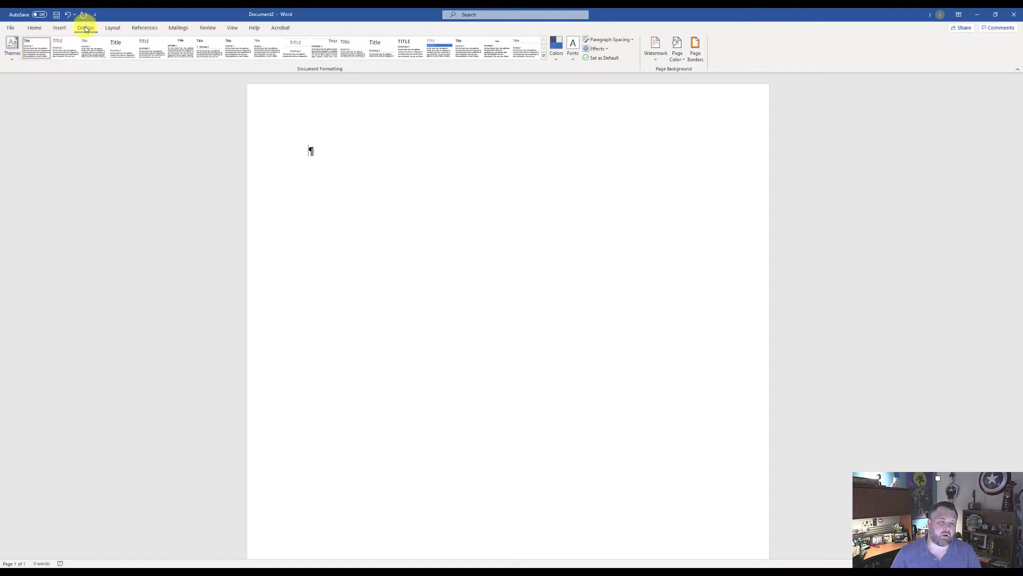
Save the current theme in the Downloads folder, with the student's name followed by "Website Theme" as its file name
left_click(10, 57)
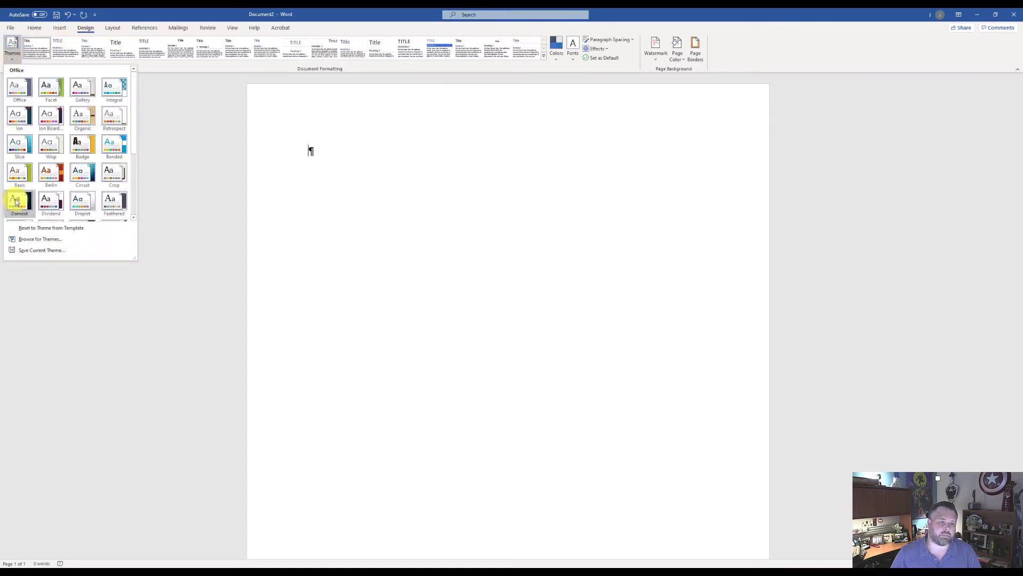
left_click(41, 251)
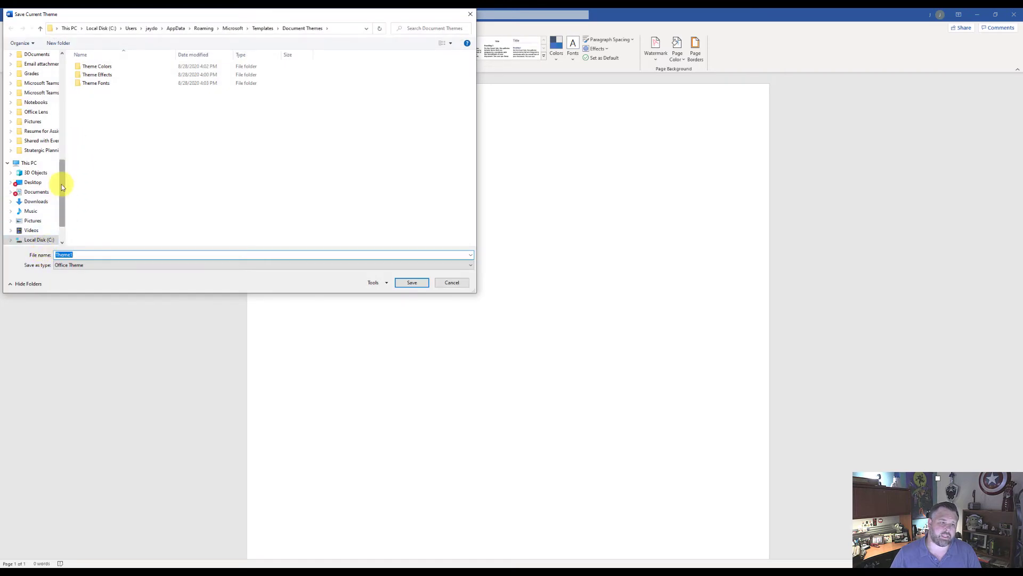
left_click(37, 203)
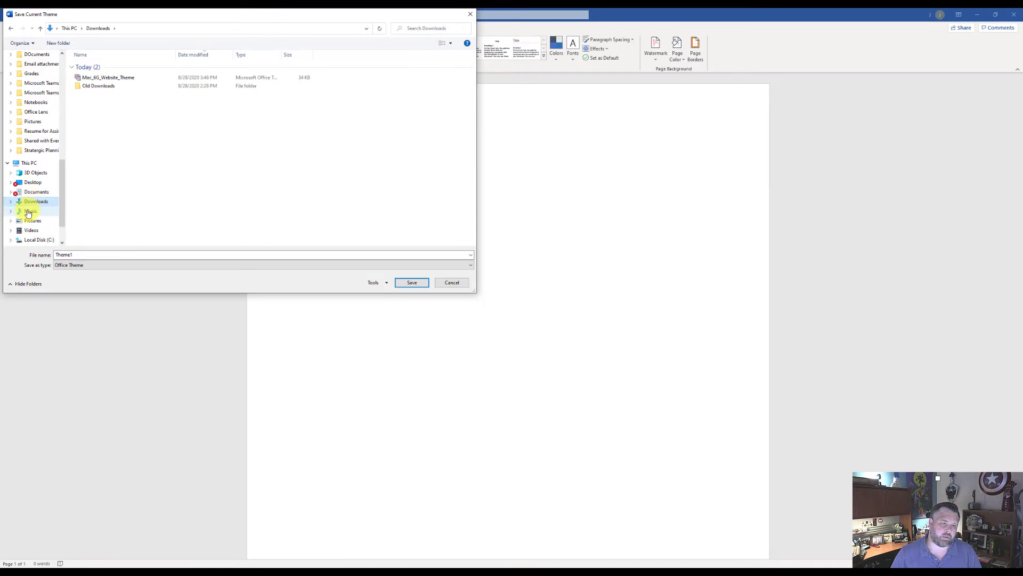
left_click(84, 255)
double_click(83, 255)
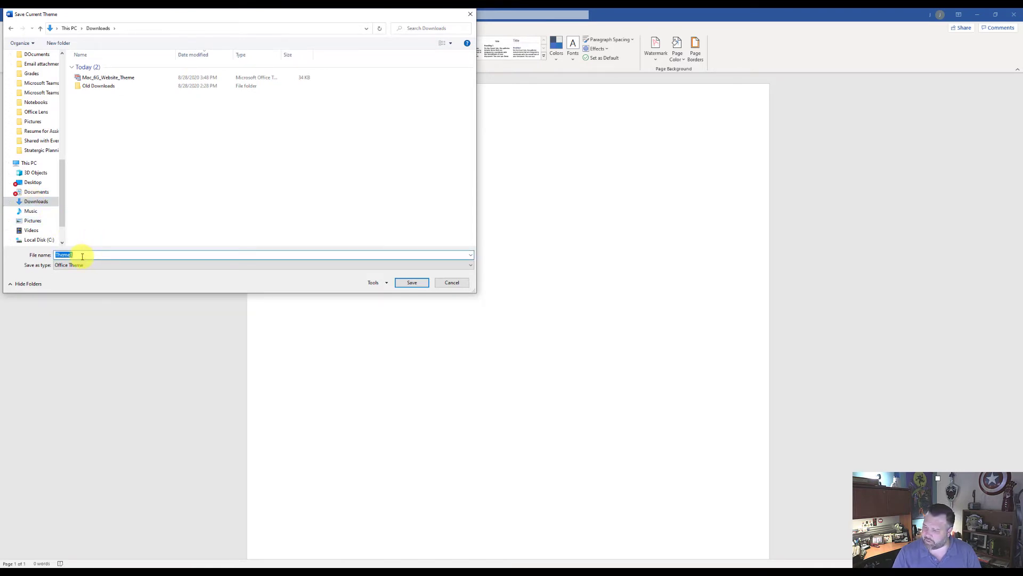
type("Re")
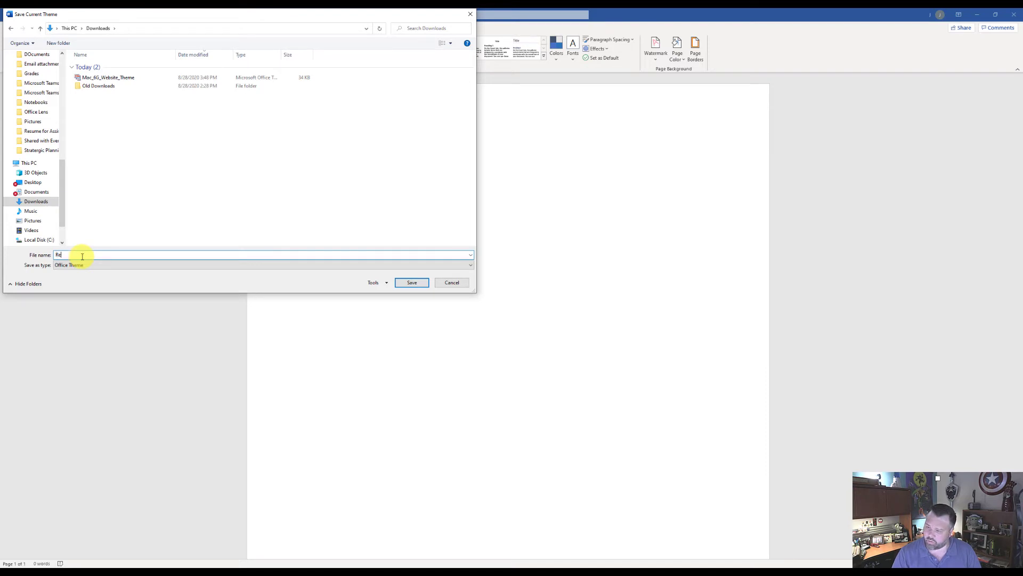
type("ed_Jason Website Theme")
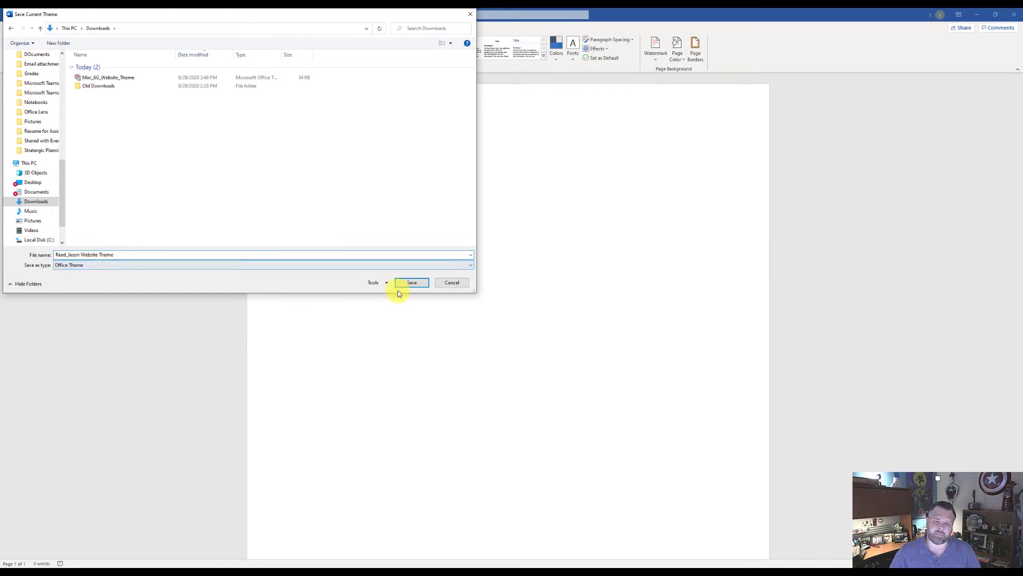
left_click(414, 285)
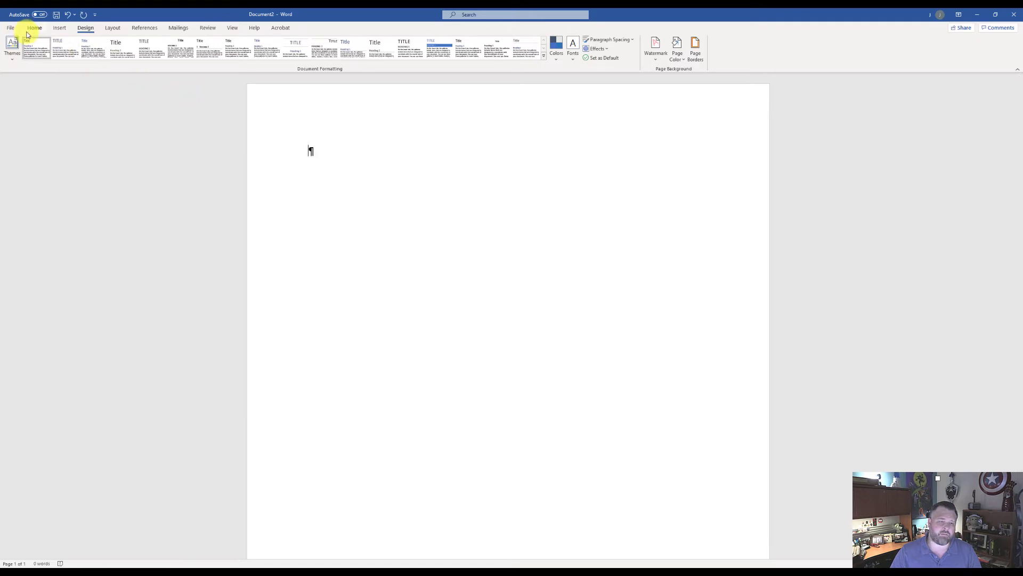
Close the blank theme document without saving it
left_click(10, 27)
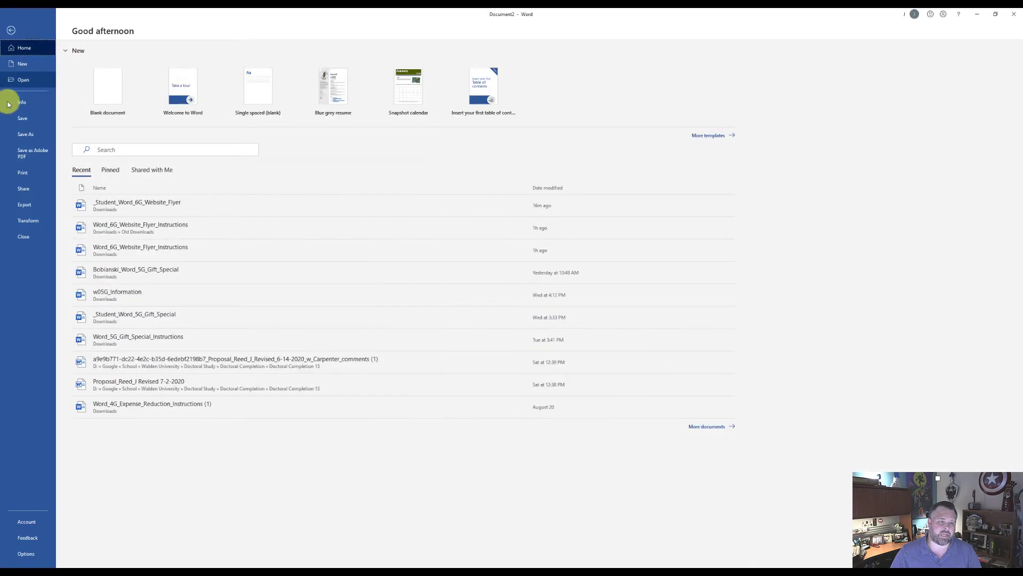
left_click(36, 238)
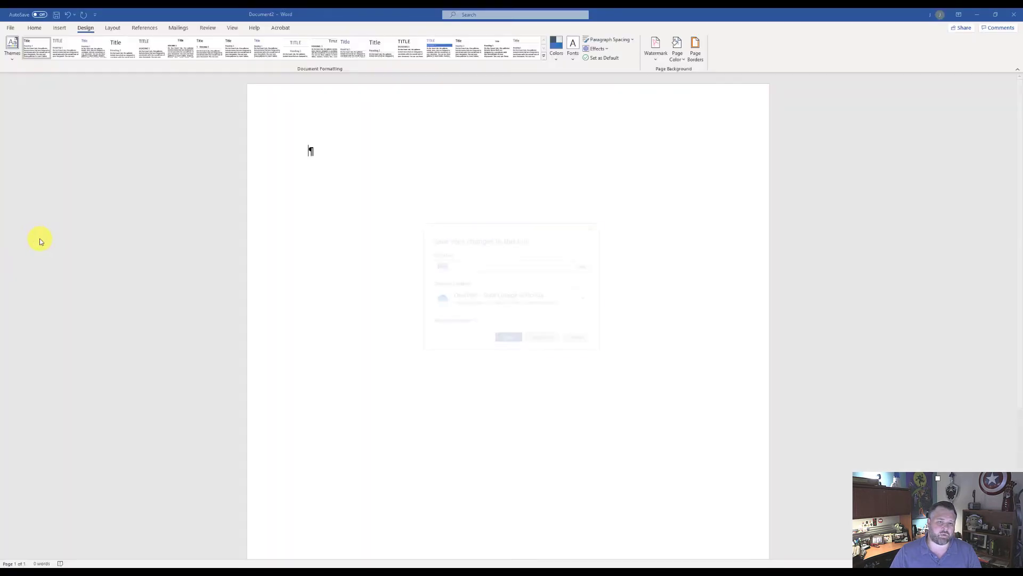
left_click(546, 341)
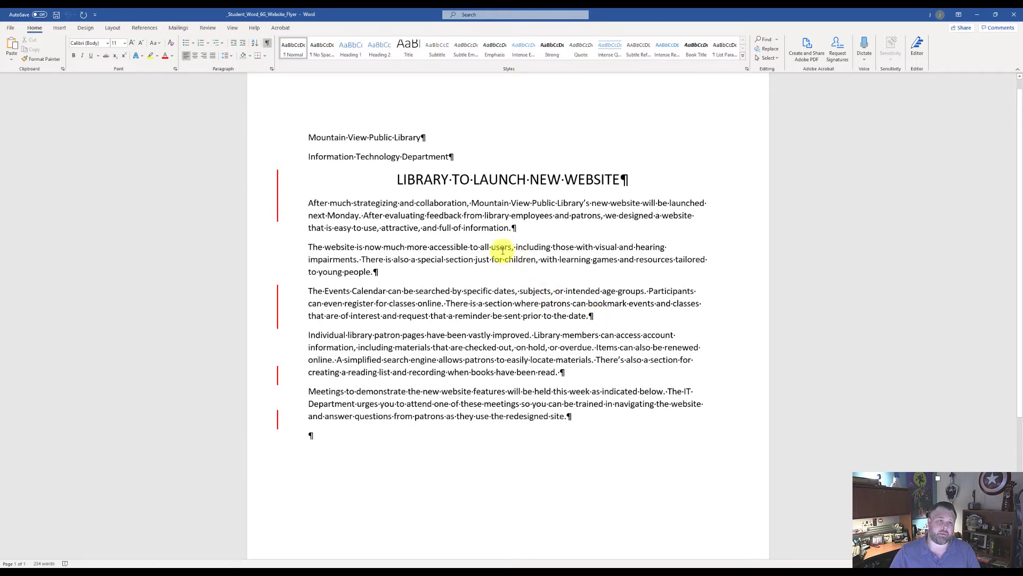
Insert a FileName field with no special format into the flyer's footer, and return to the document body
left_click(60, 29)
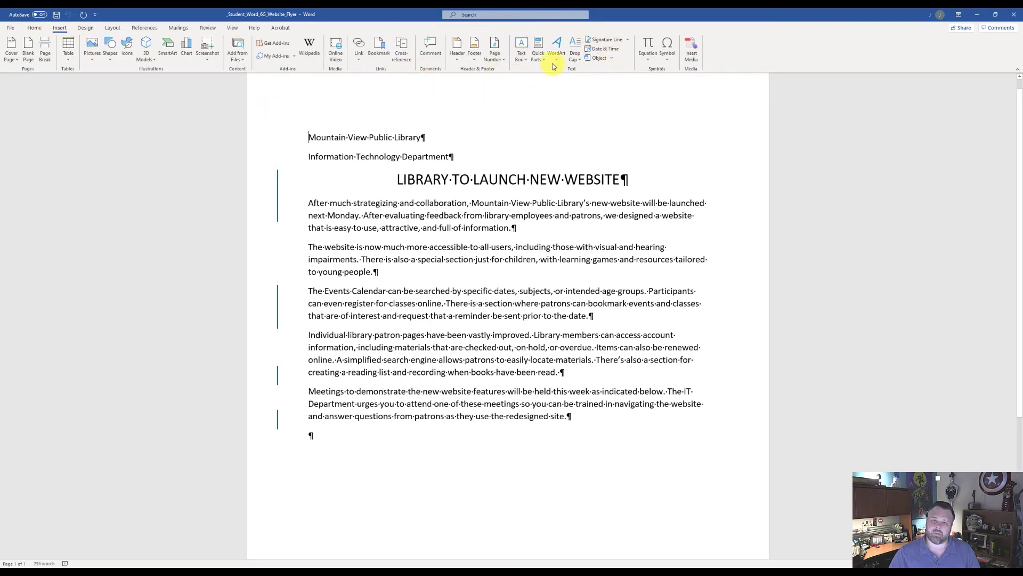
left_click(473, 47)
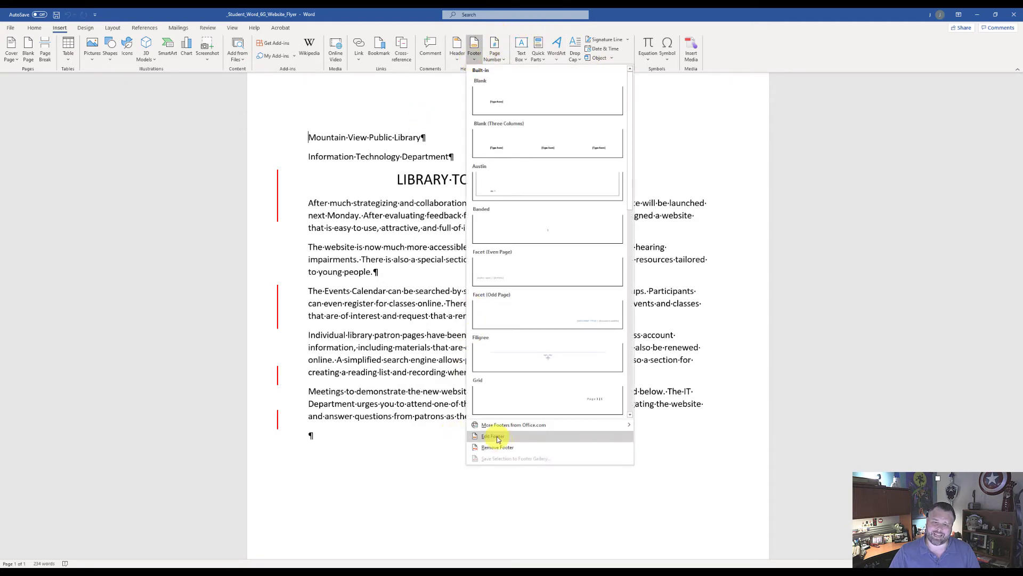
left_click(493, 436)
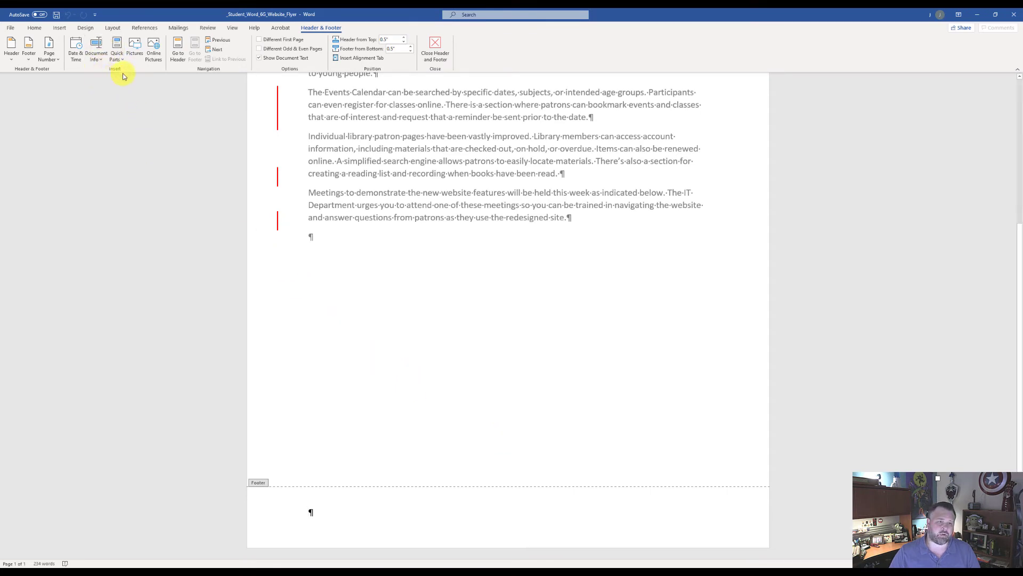
left_click(97, 57)
left_click(106, 128)
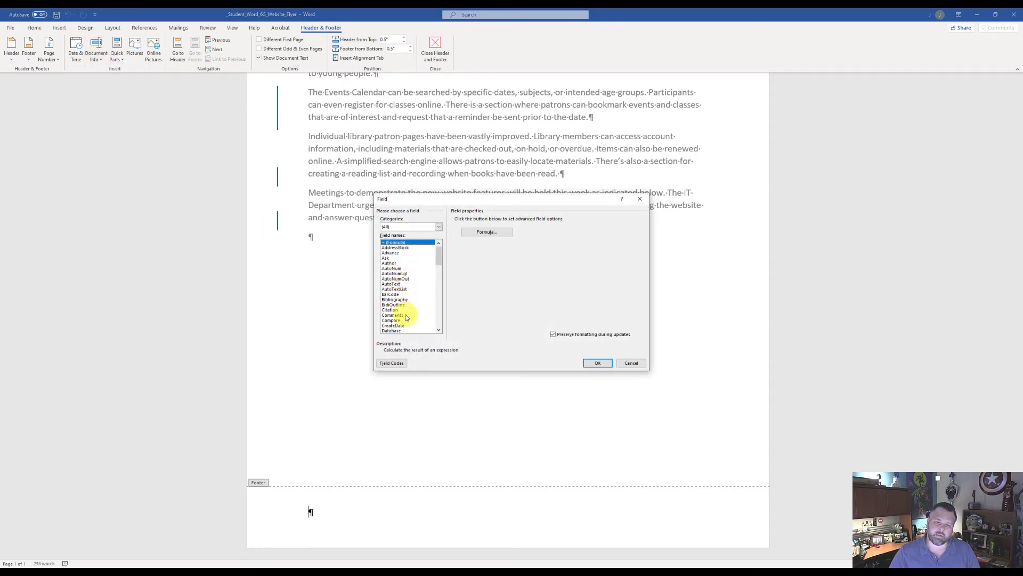
scroll(408, 316, "down", 3)
scroll(409, 325, "down", 1)
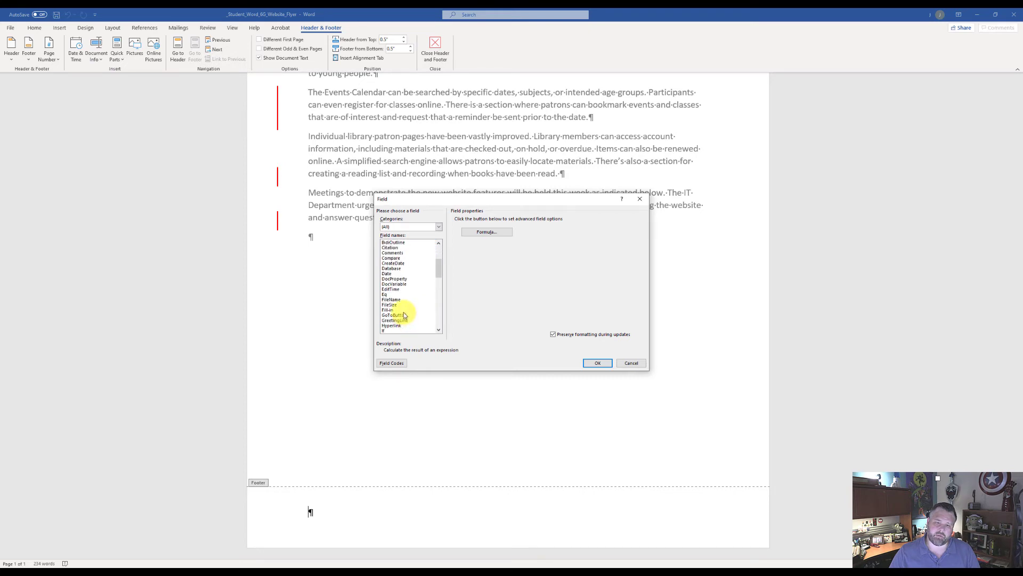
left_click(394, 301)
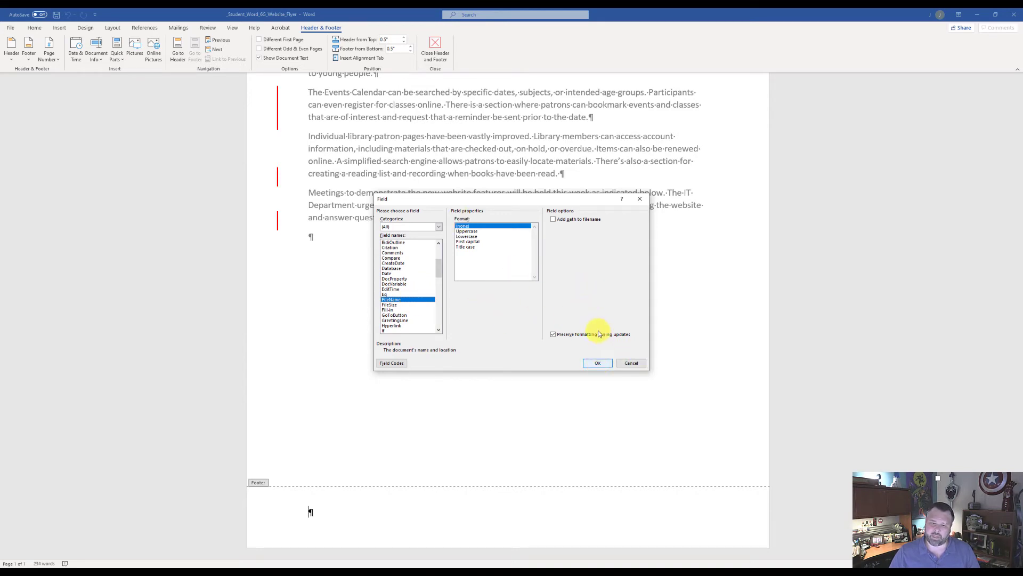
left_click(598, 365)
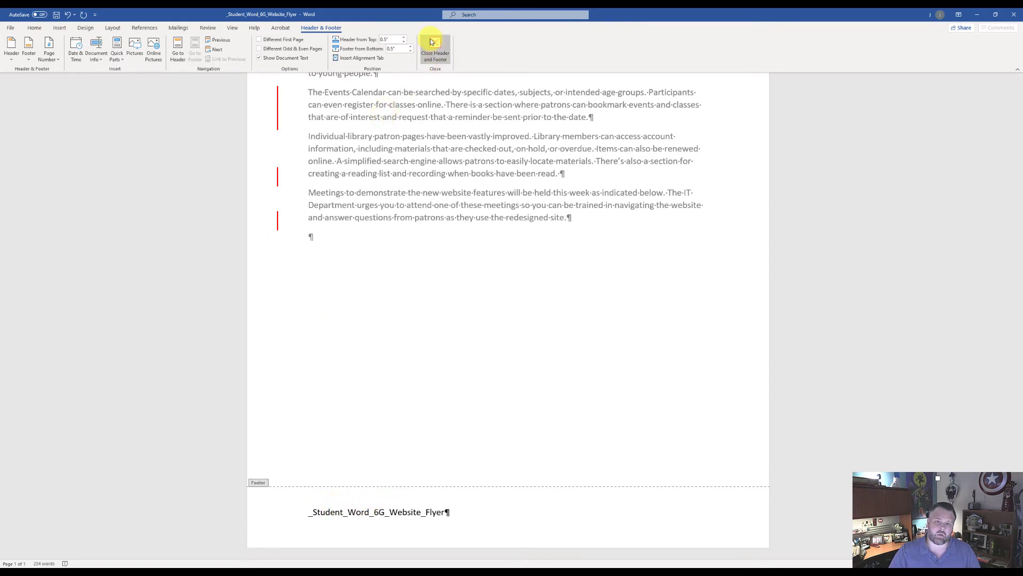
left_click(443, 55)
left_click(438, 54)
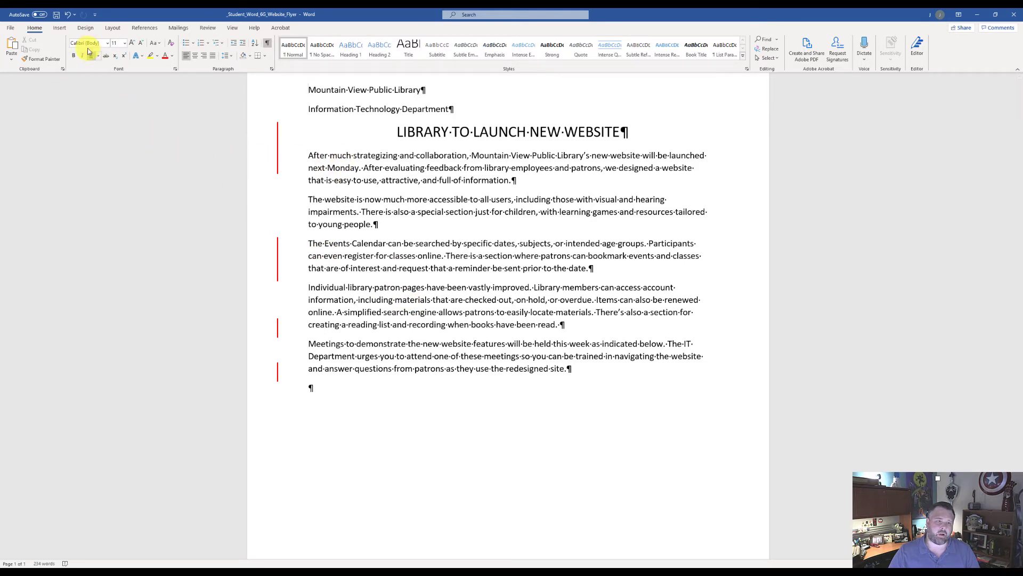
Apply the custom theme file saved in the Downloads folder under the student's name followed by "Website Theme" to the flyer
left_click(86, 29)
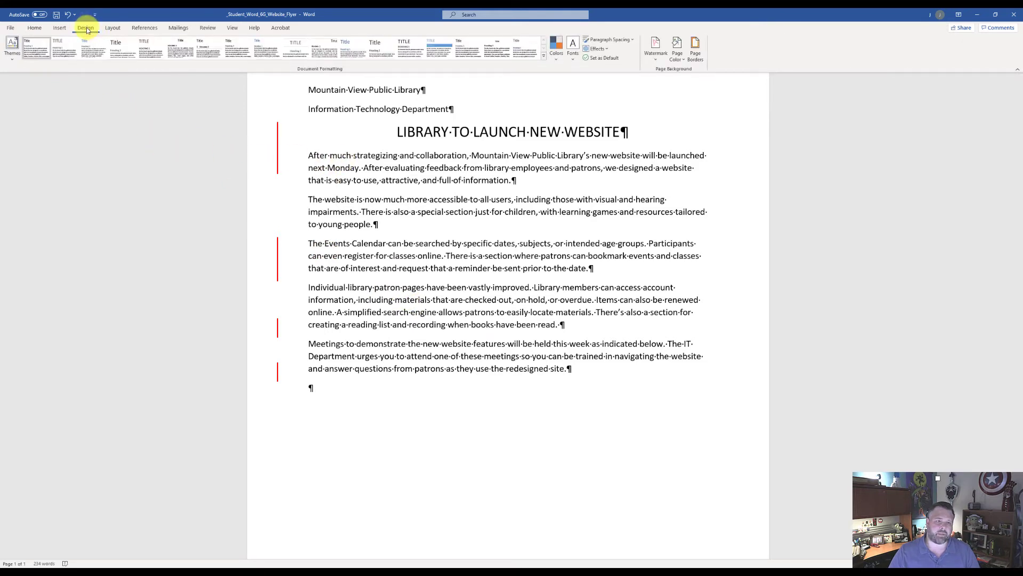
left_click(11, 59)
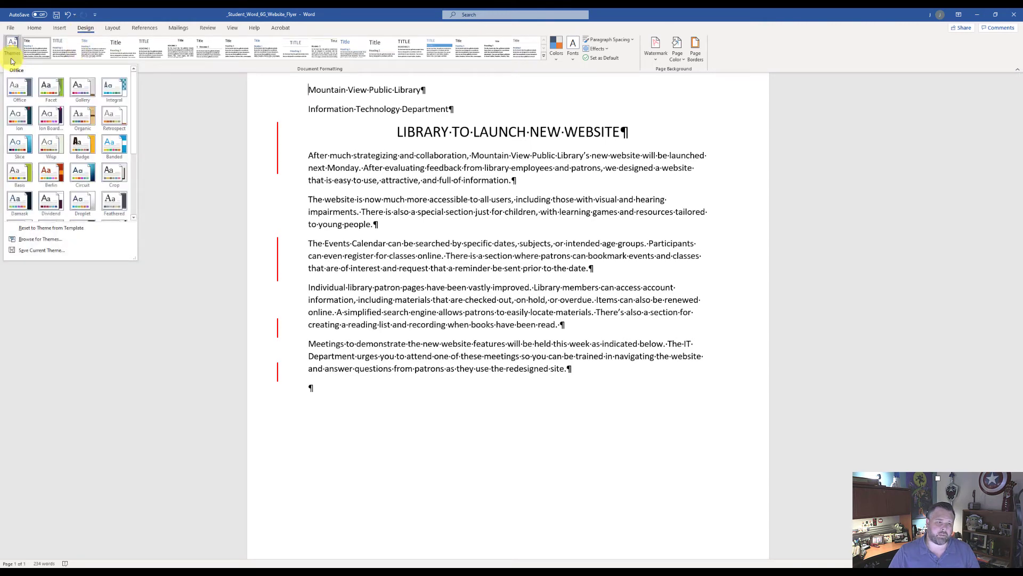
left_click(49, 239)
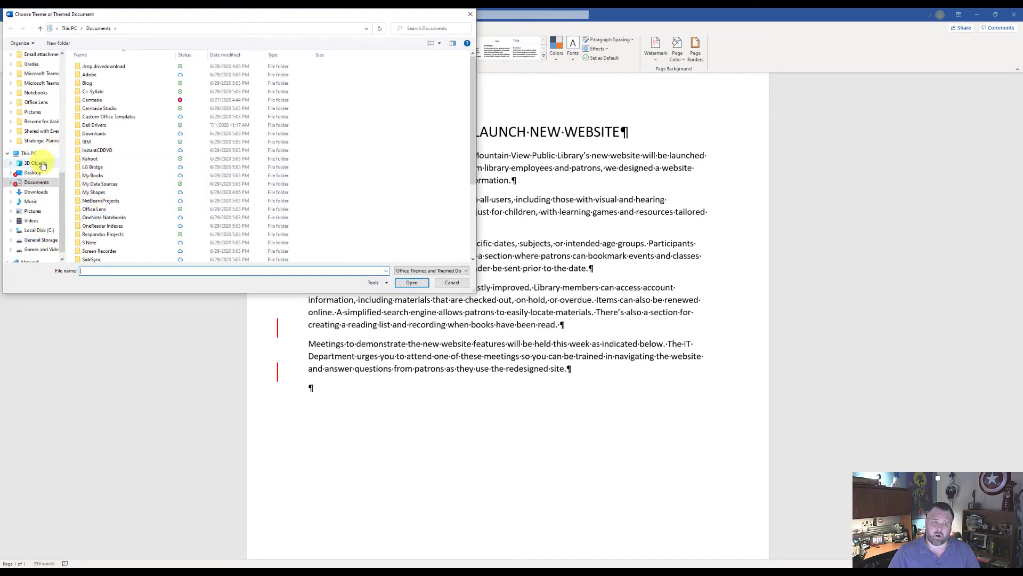
left_click(37, 196)
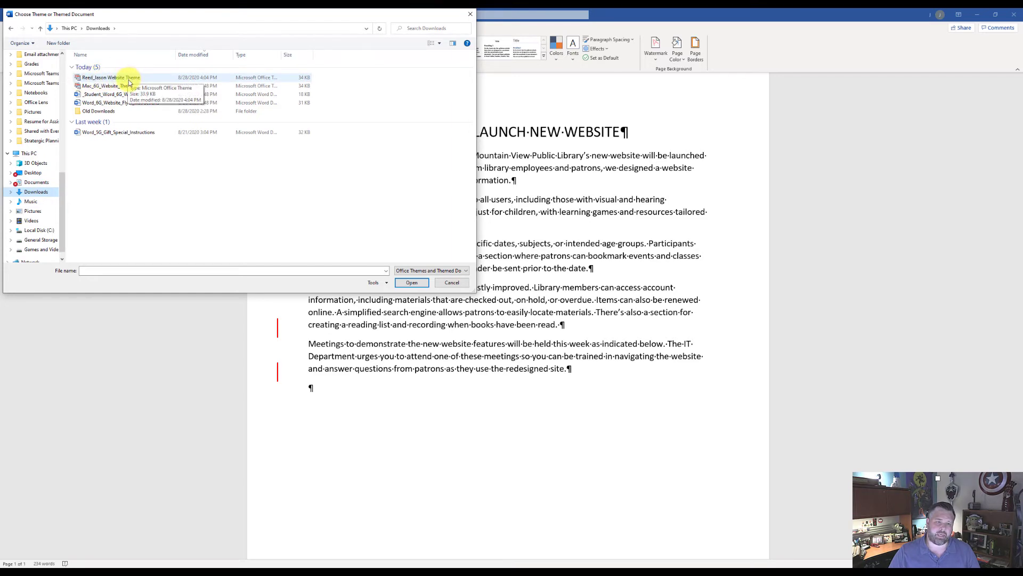
left_click(109, 79)
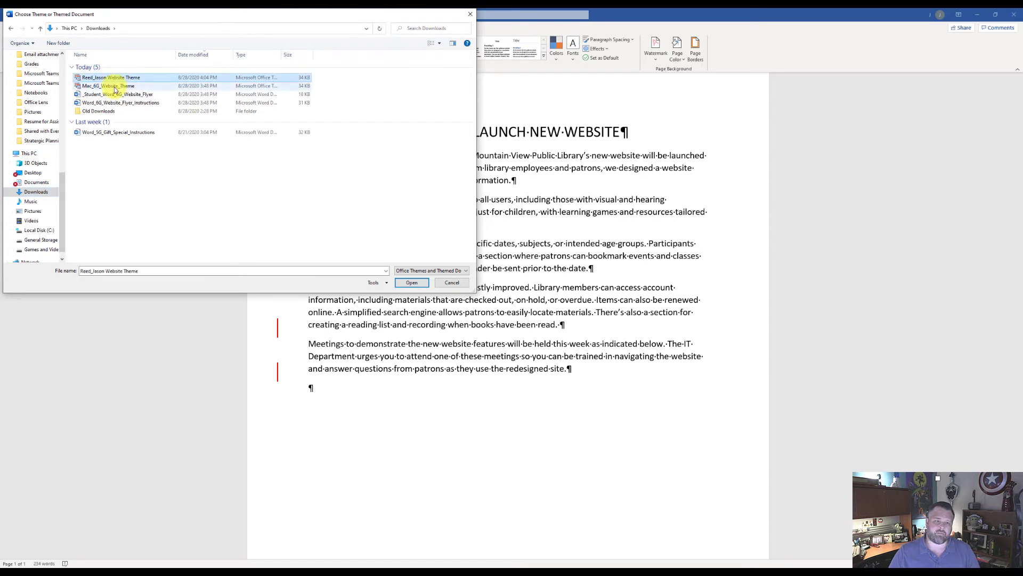
left_click(413, 284)
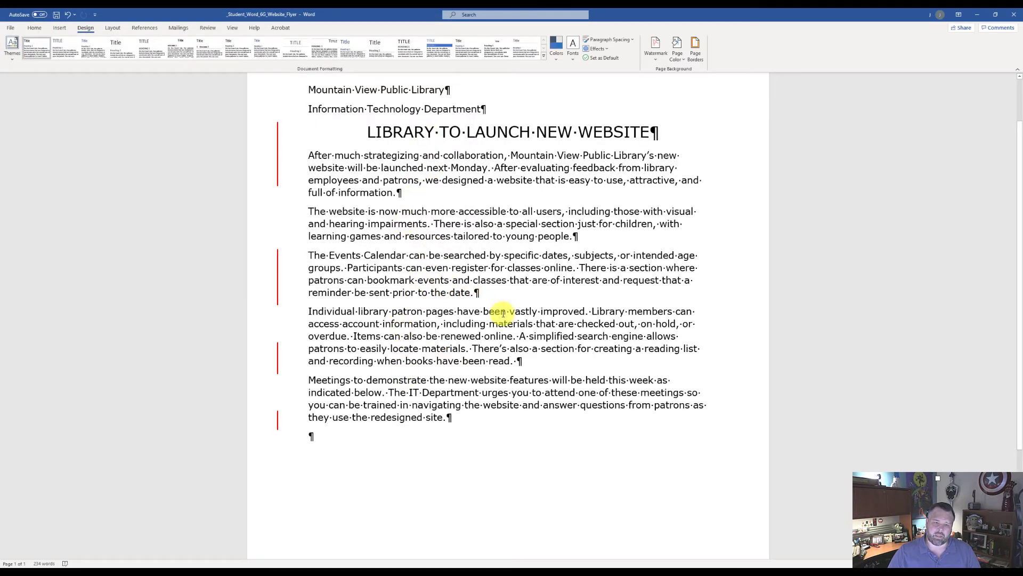
Set the "Mountain View Public Library" and "Information Technology Department" lines to font size 22 and font color Blue, Accent 5
scroll(366, 211, "up", 1)
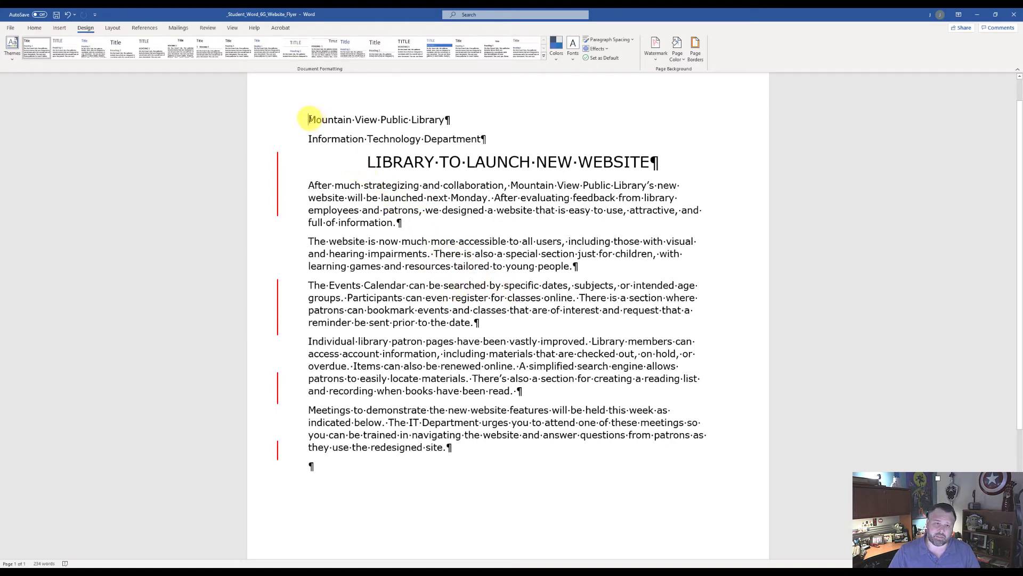
left_click_drag(311, 117, 466, 143)
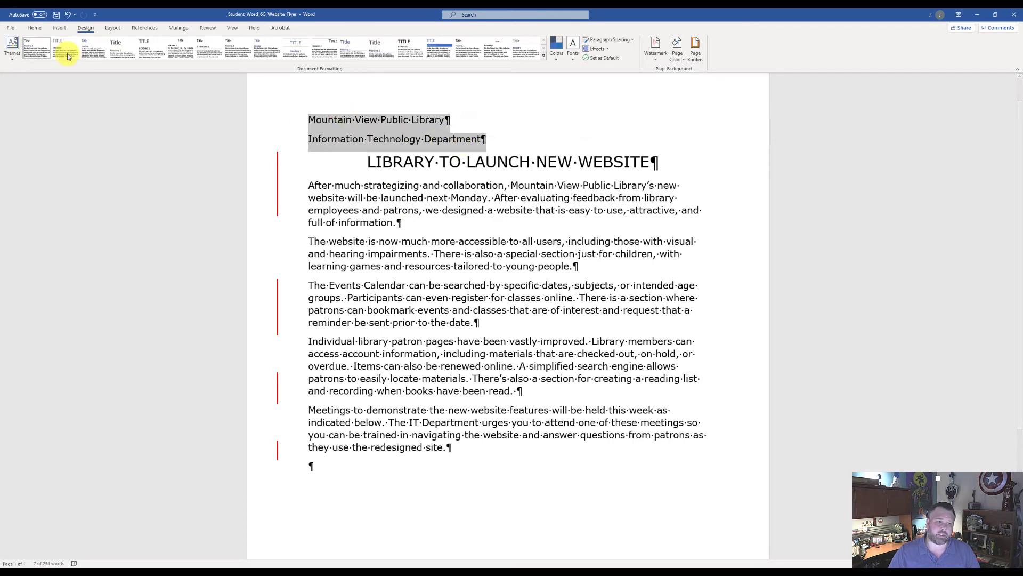
left_click(34, 27)
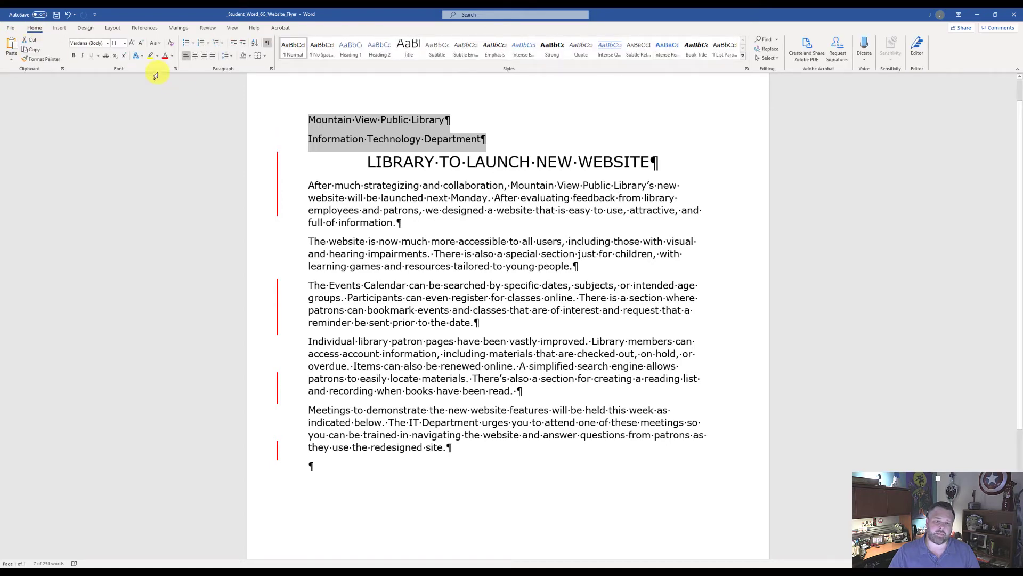
left_click(123, 42)
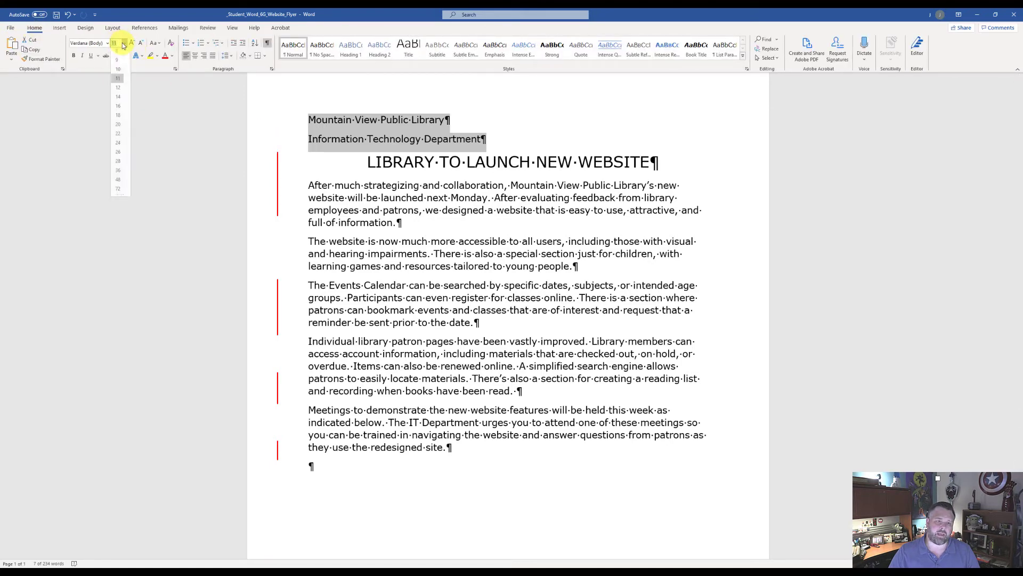
left_click(118, 137)
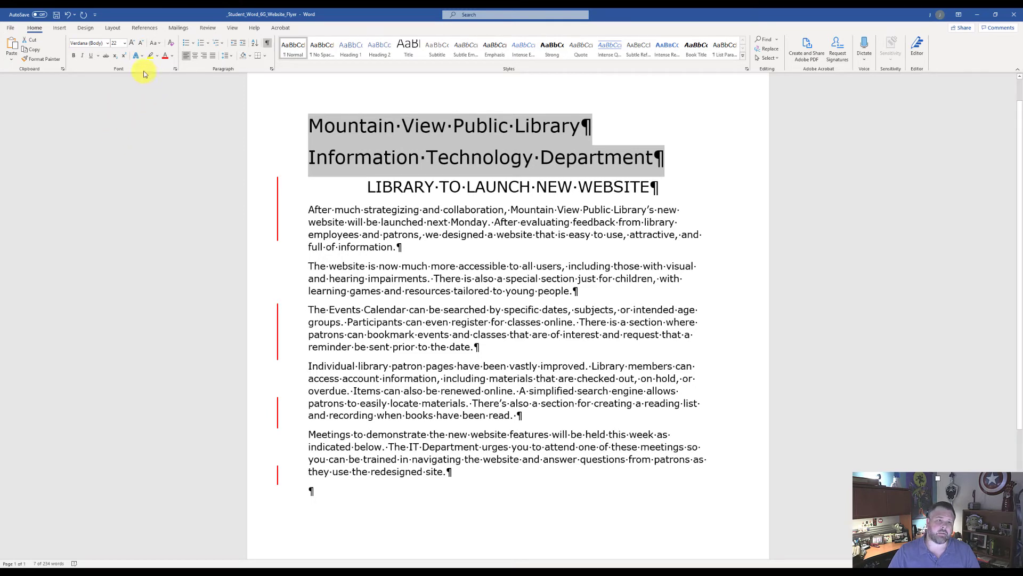
left_click(173, 57)
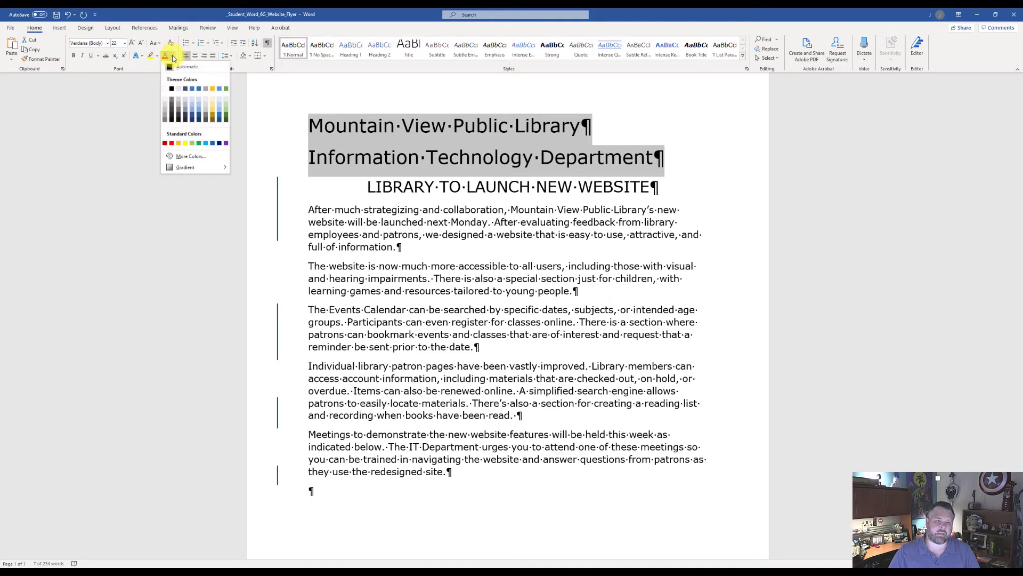
left_click(218, 91)
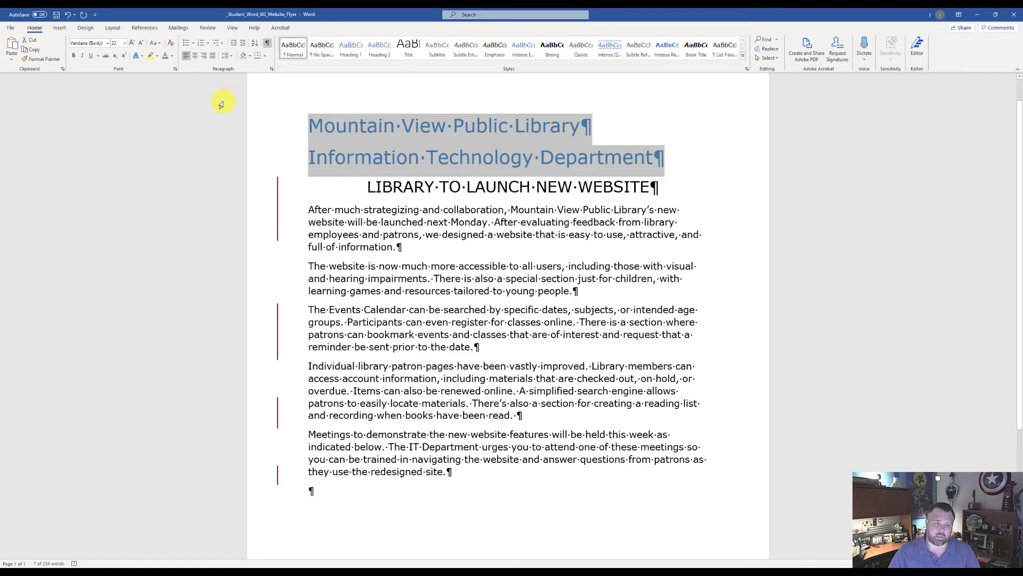
Make the two library and department heading lines bold and center them
key("ctrl+b")
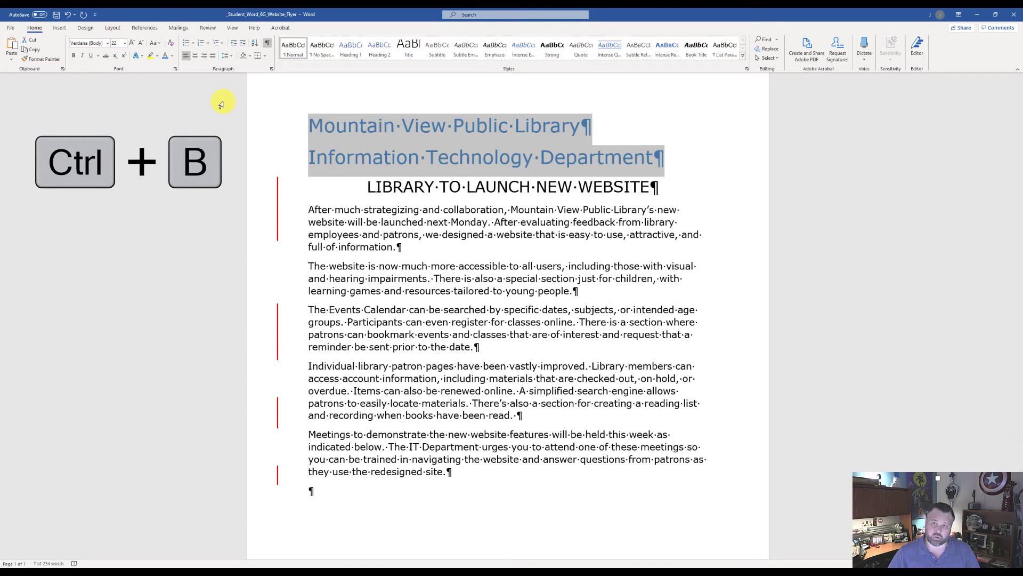
key("ctrl+b")
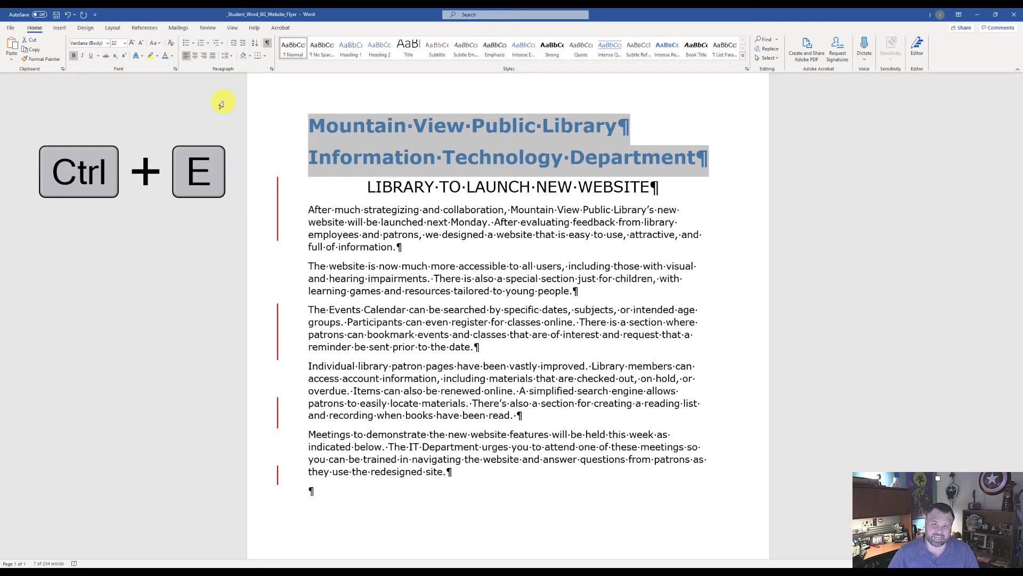
key("ctrl+e")
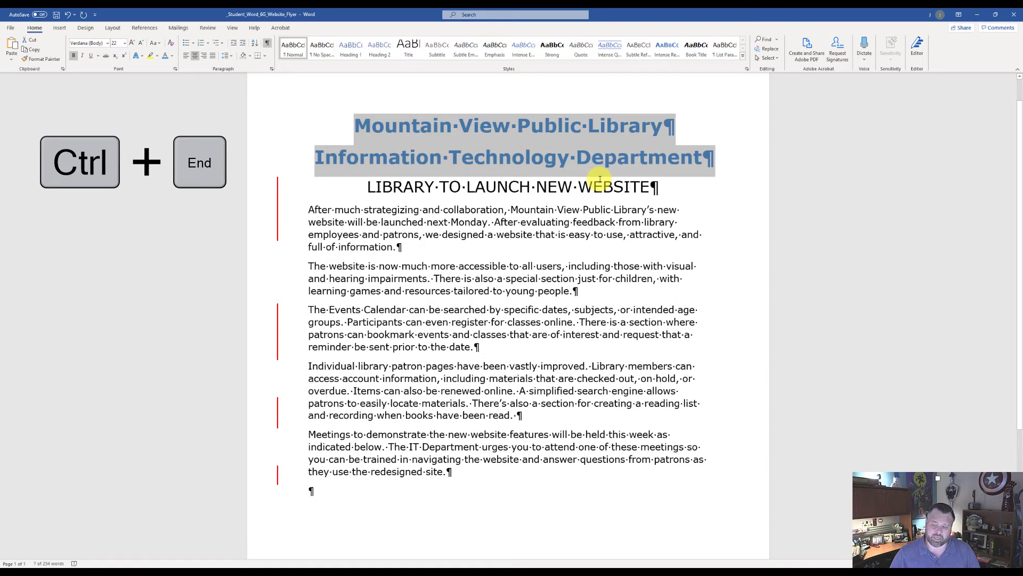
Insert the custom Training Schedule quick table in the blank paragraph at the end of the document
key("ctrl+End")
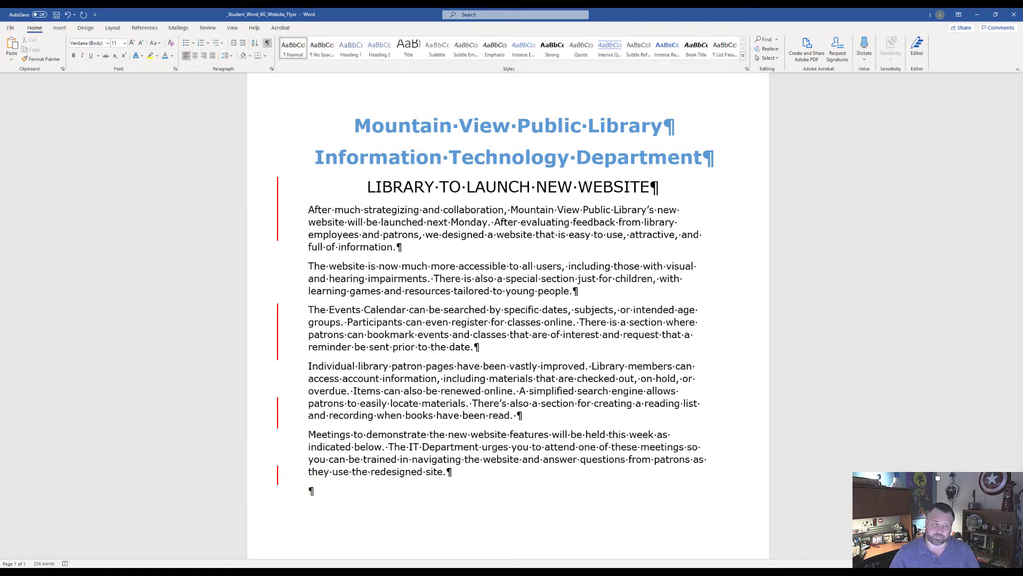
left_click(59, 27)
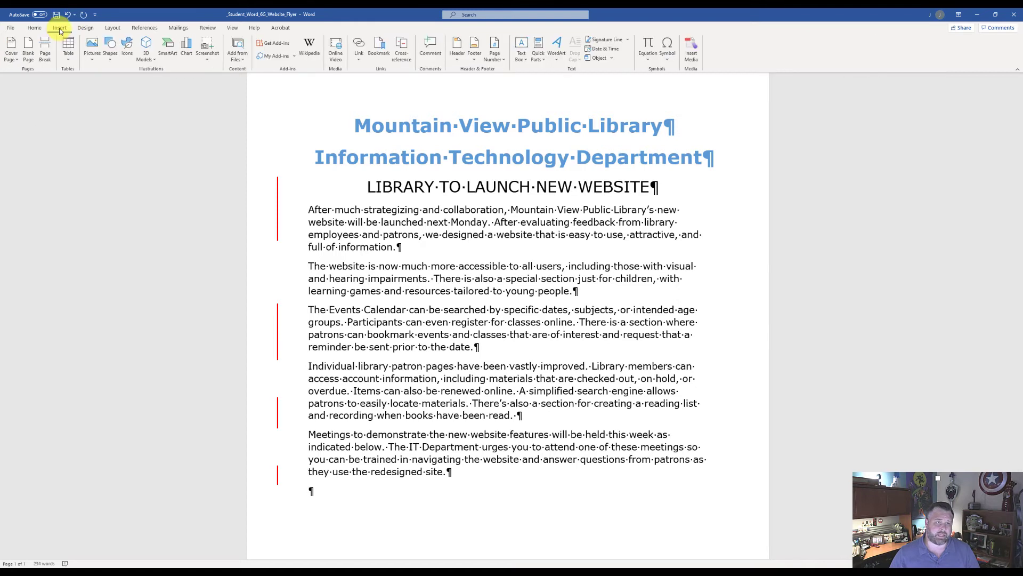
left_click(66, 56)
mouse_move(91, 194)
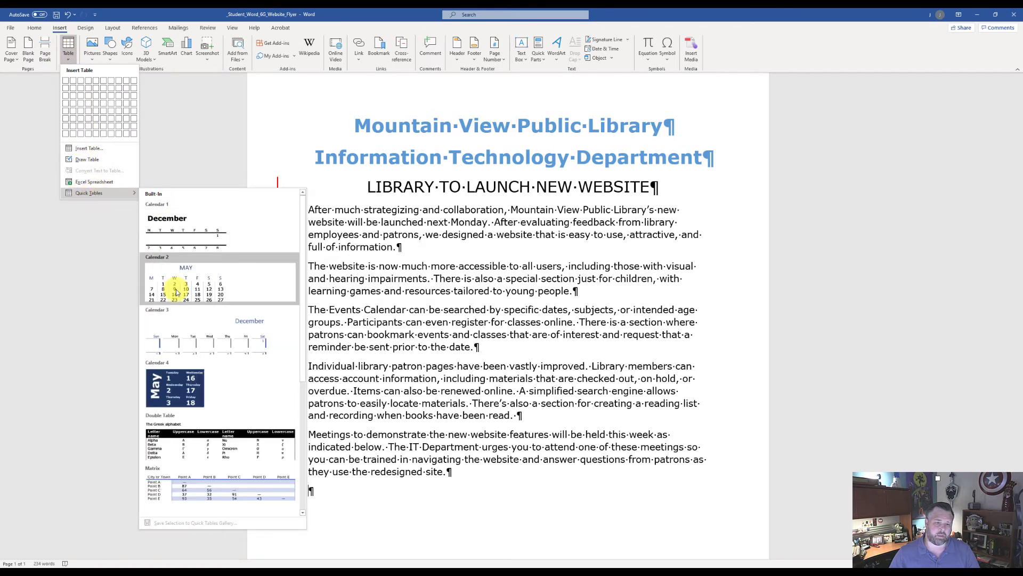
scroll(176, 299, "down", 5)
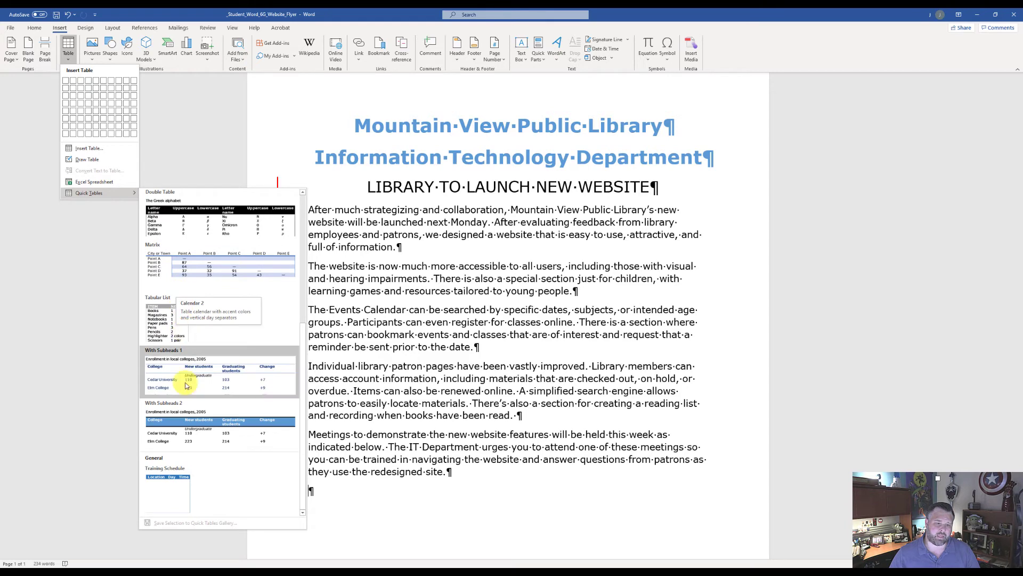
left_click(176, 488)
Fill the first three rows of the table's Location column with "East Branch", "Main Library" and "West Branch"
scroll(304, 399, "down", 2)
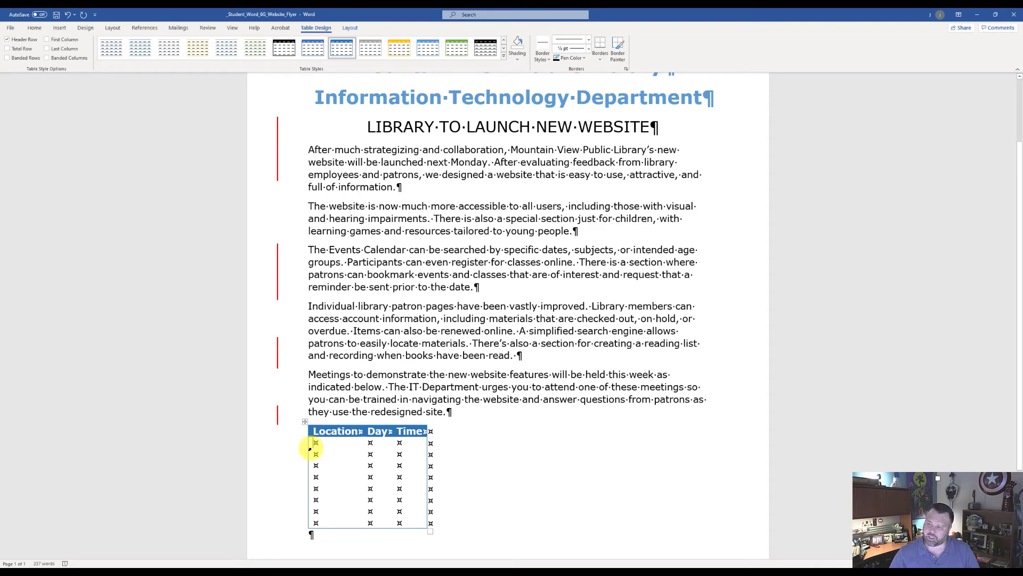
type("Eas")
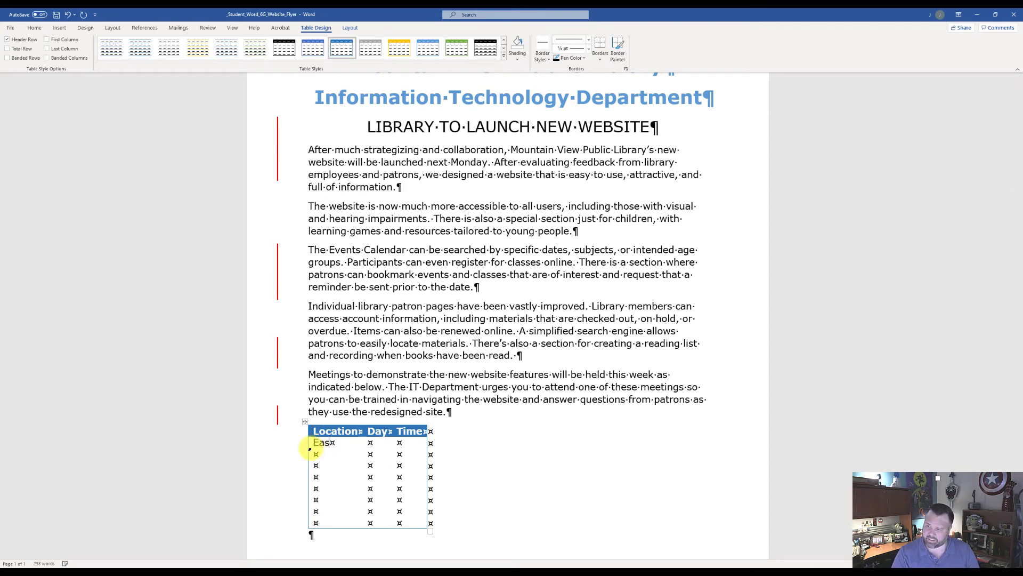
type("t Branch")
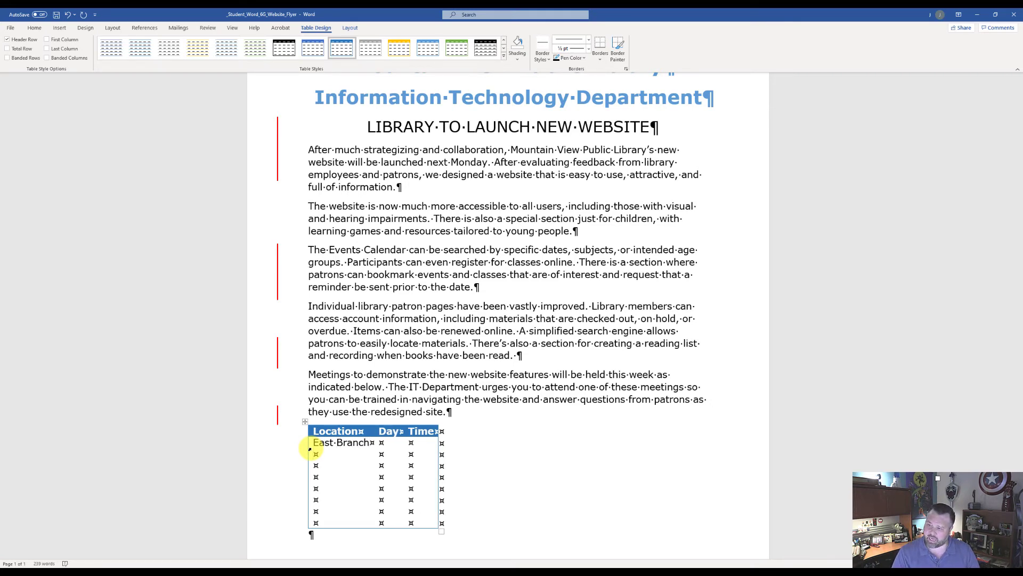
left_click(309, 449)
type("Main Li")
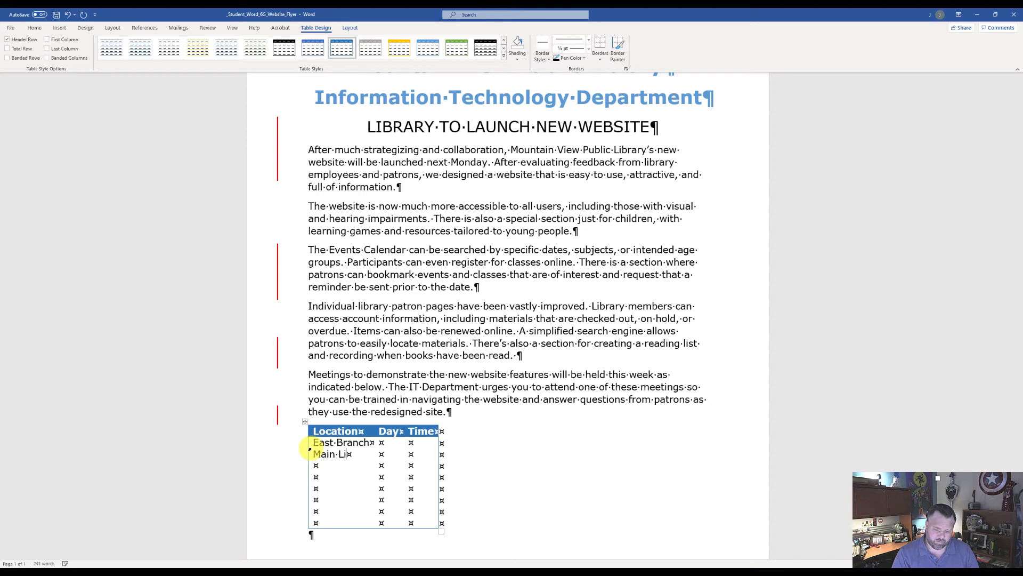
type("brary")
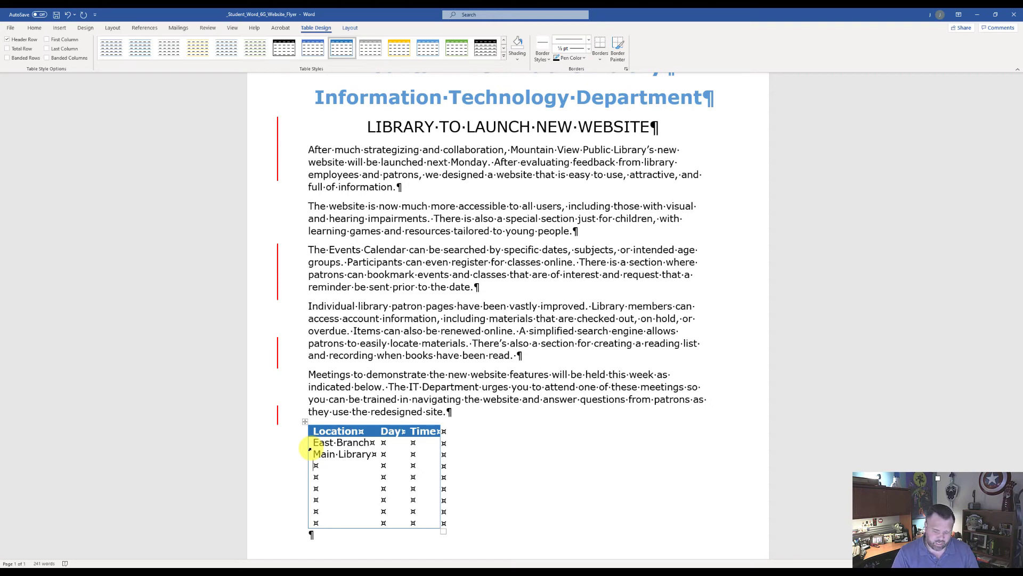
type("West Bran")
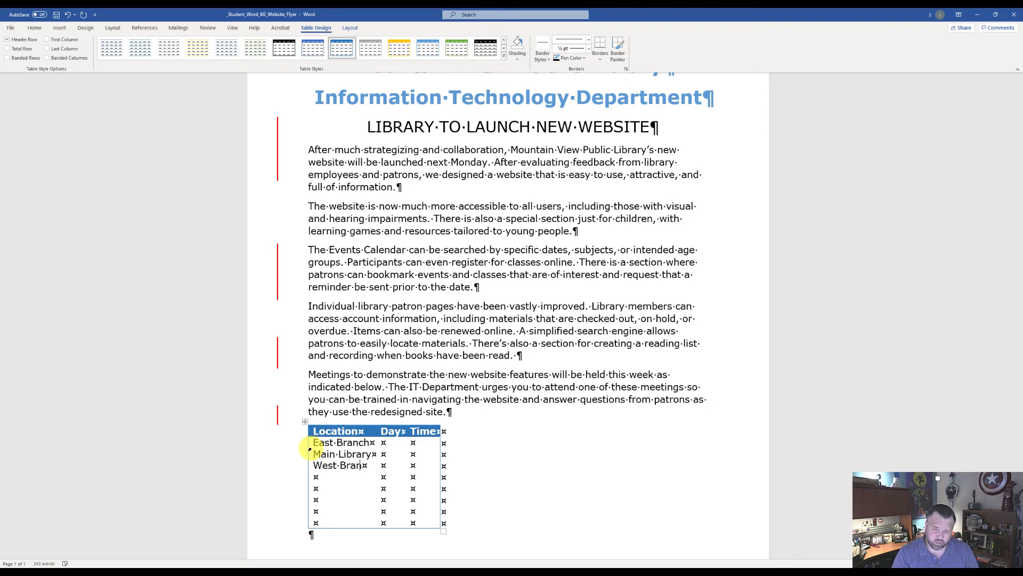
type("ch")
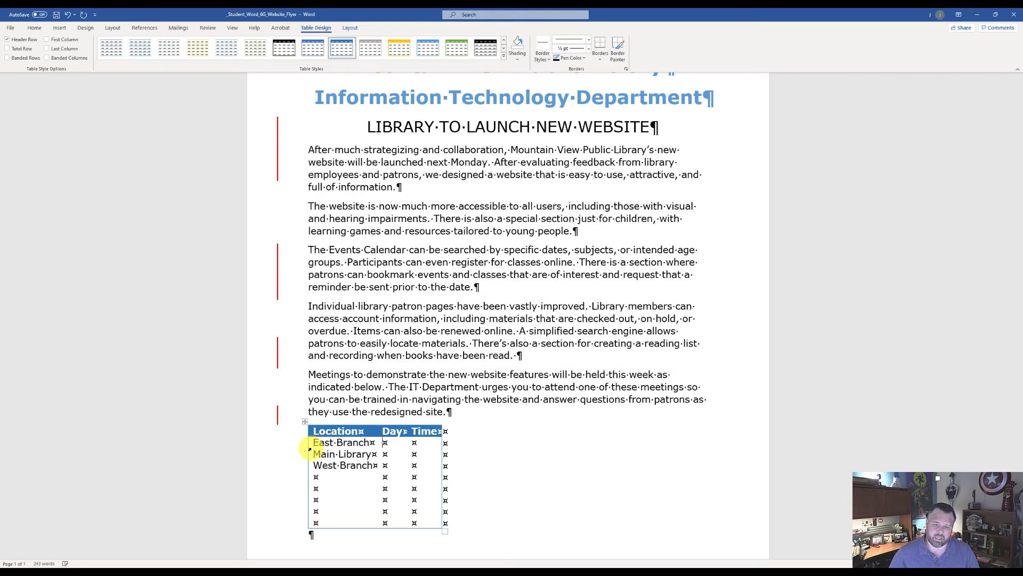
Fill the Day column with "Tuesday" for East Branch, "Monday" for Main Library and "Friday" for West Branch
type("Tuesd")
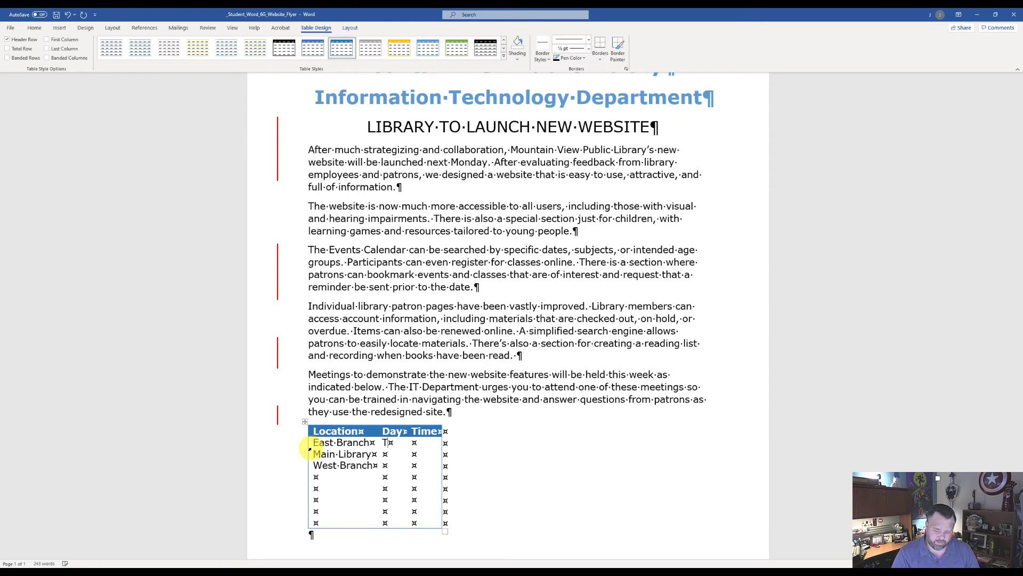
key("BackSpace")
key("BackSpace")
type("sday")
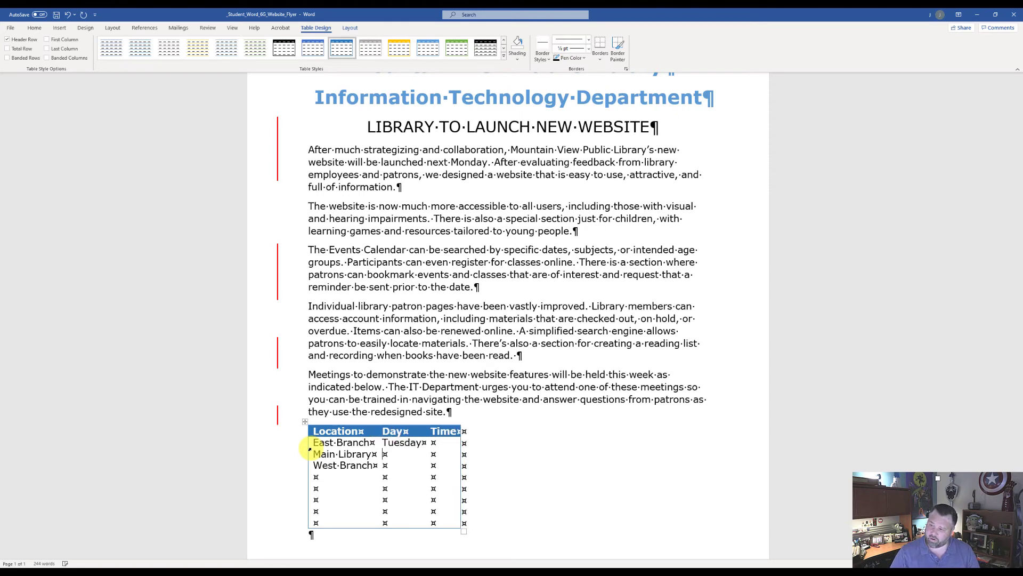
key("Down")
type("Monday")
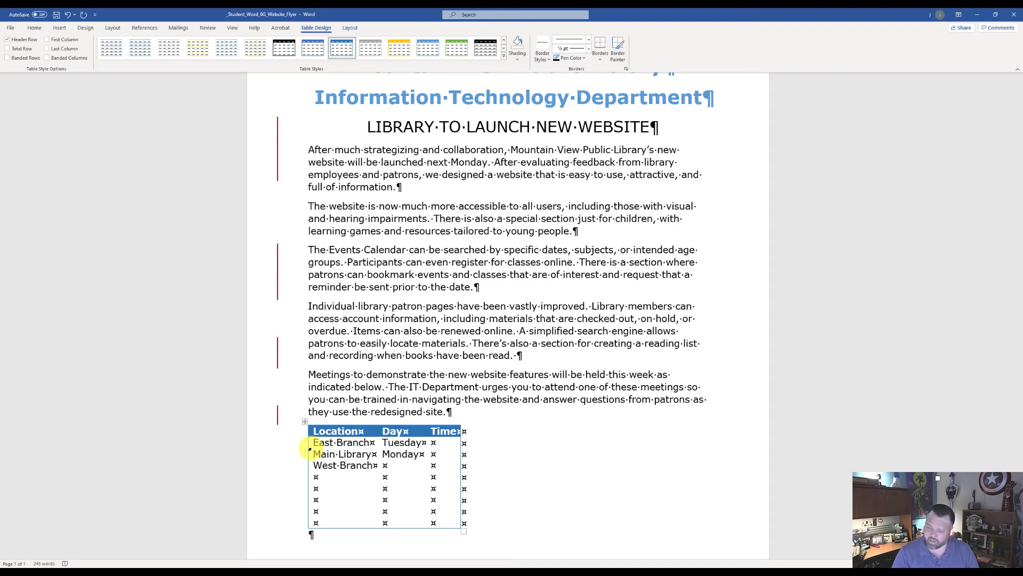
type("Friday")
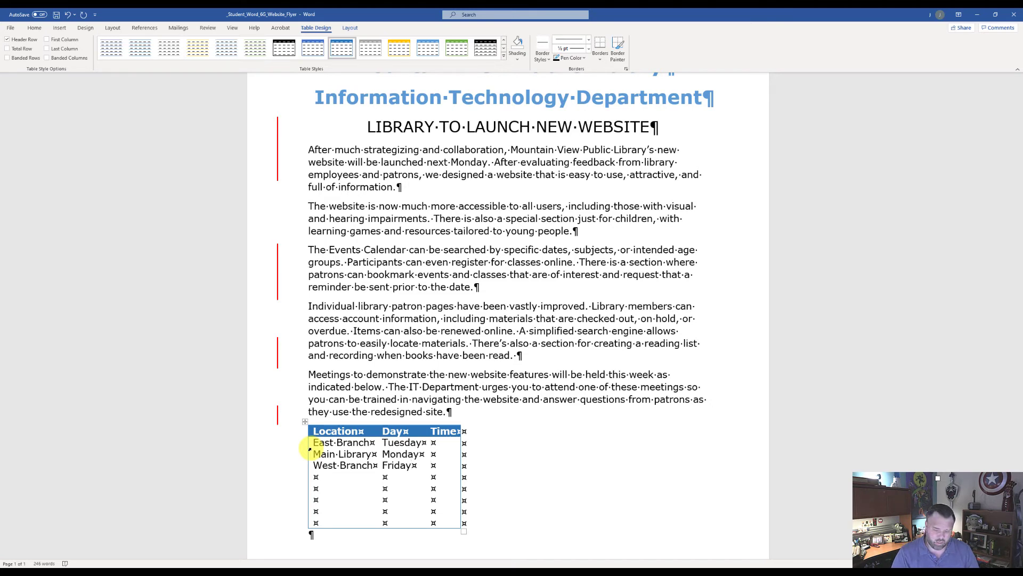
Fill the Time column with "2 p.m." for East Branch, "9 a.m." for Main Library and "3 p.m." for West Branch
type("2")
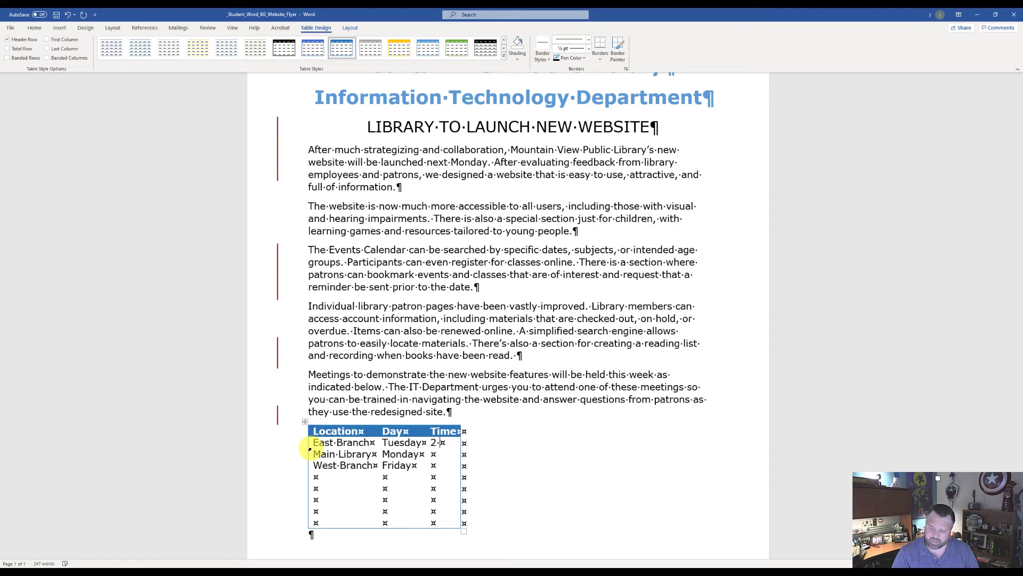
type(" p.m.")
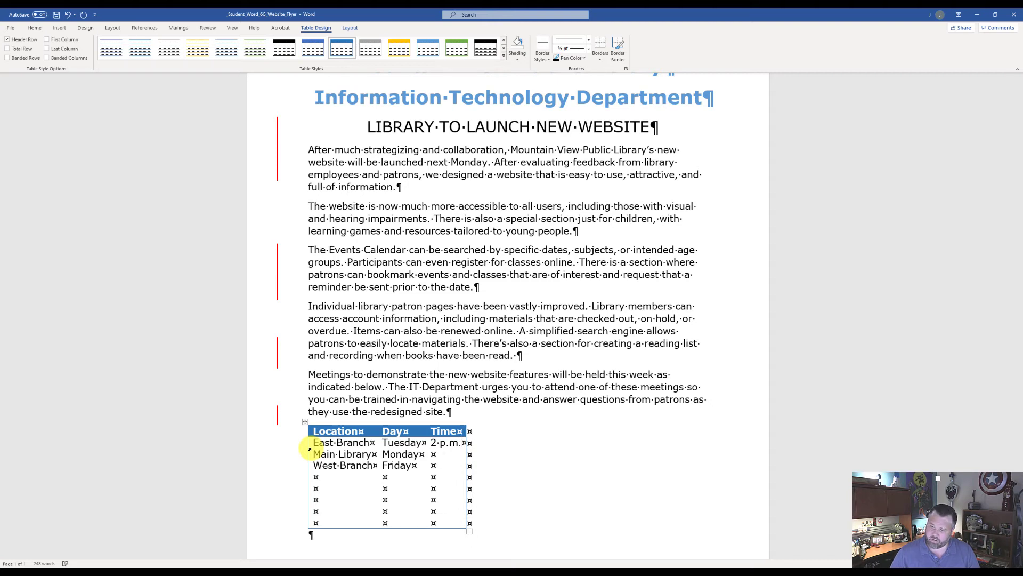
type("9")
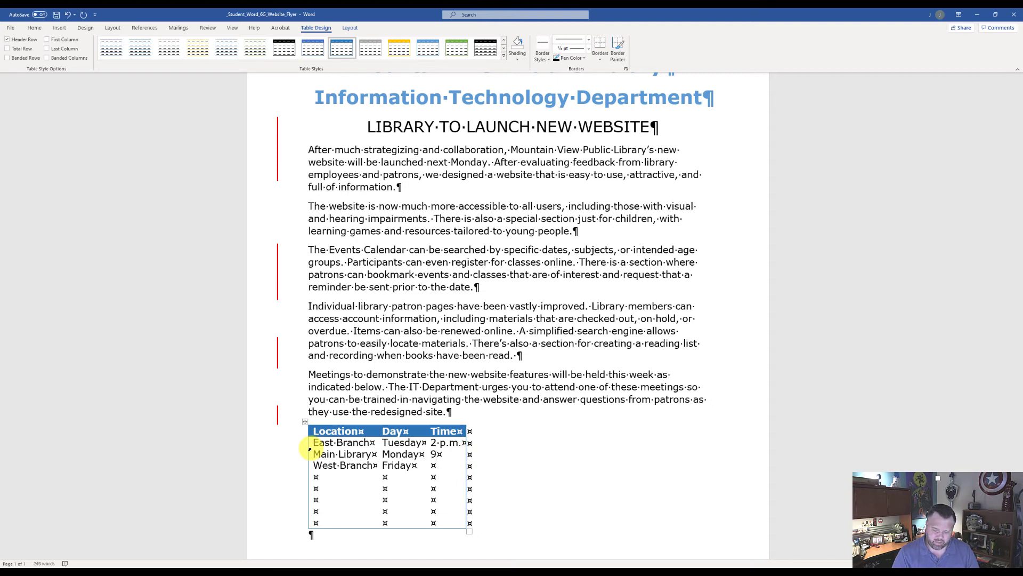
type(" a.m.")
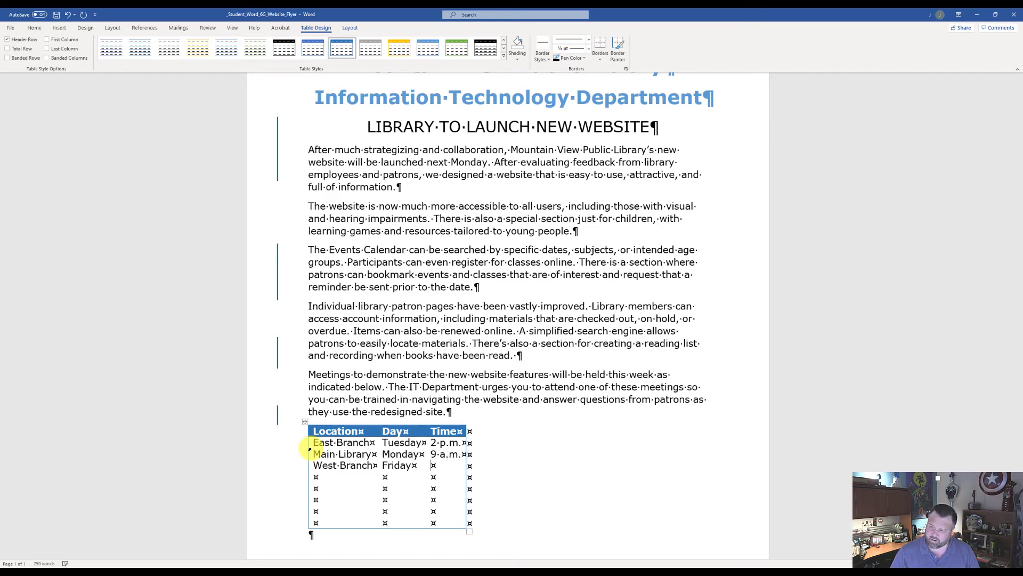
type("3")
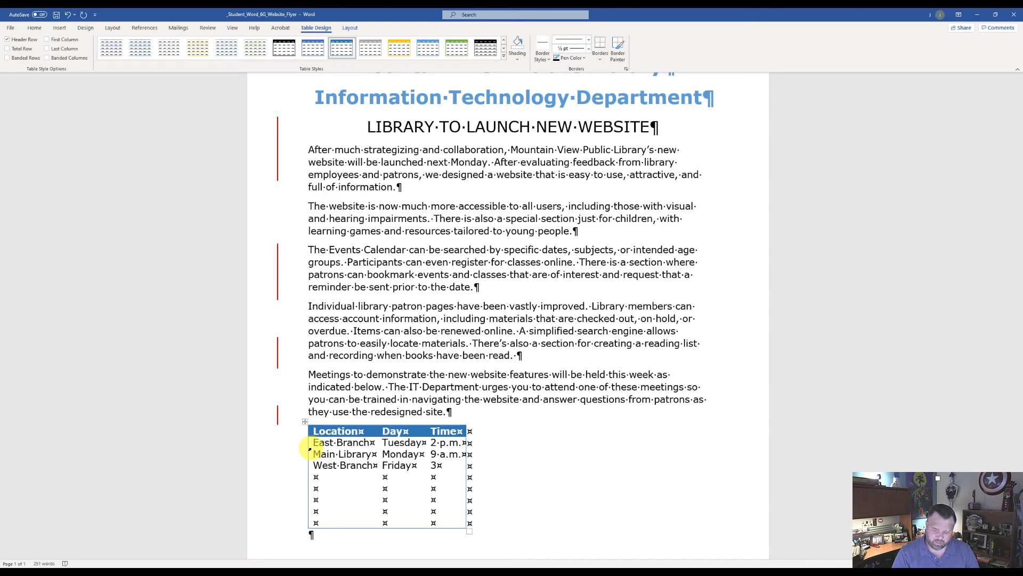
type(" p.m.")
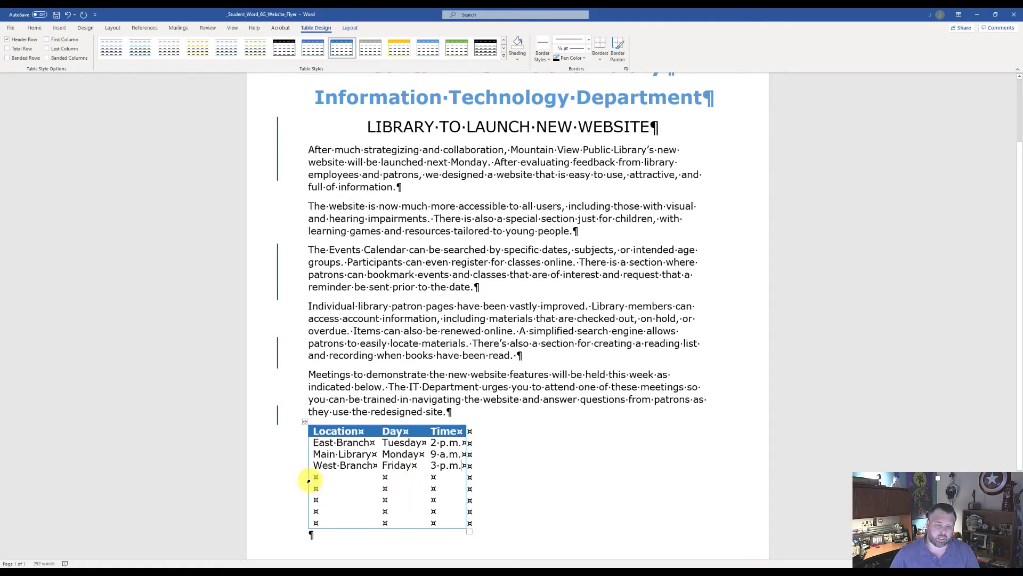
Delete the five entire empty rows below West Branch in the schedule table
left_click_drag(318, 480, 433, 520)
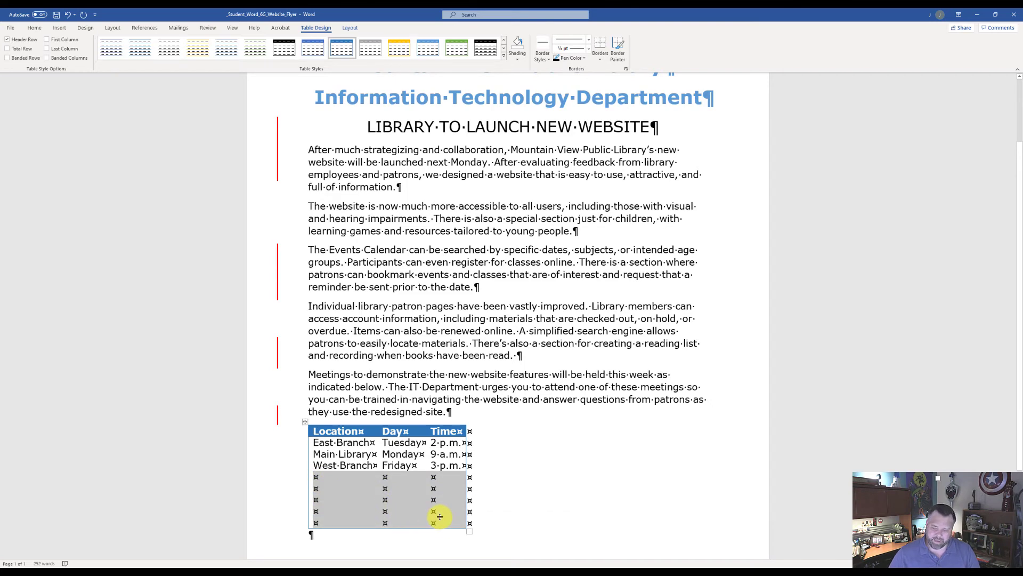
key("BackSpace")
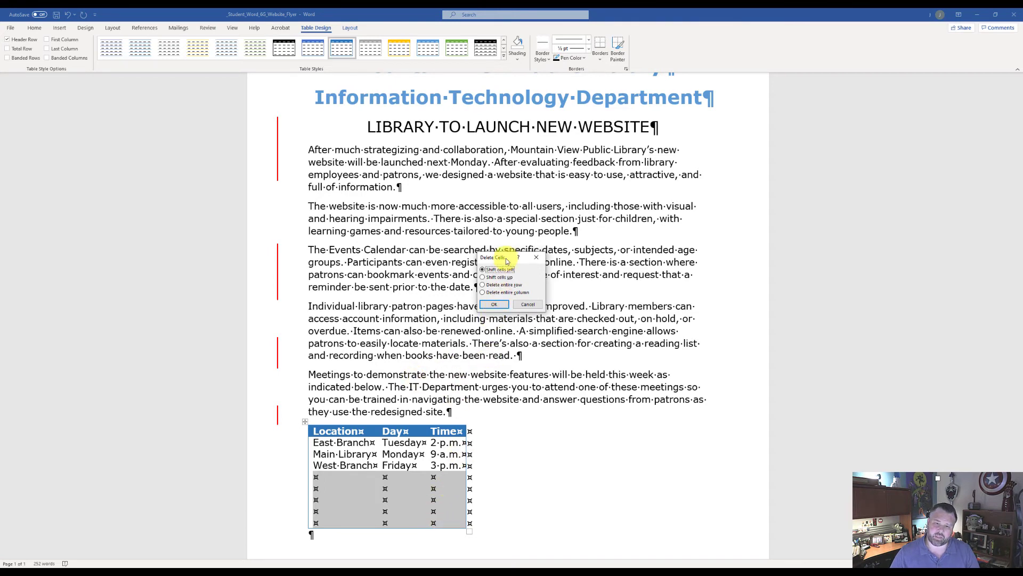
left_click(483, 285)
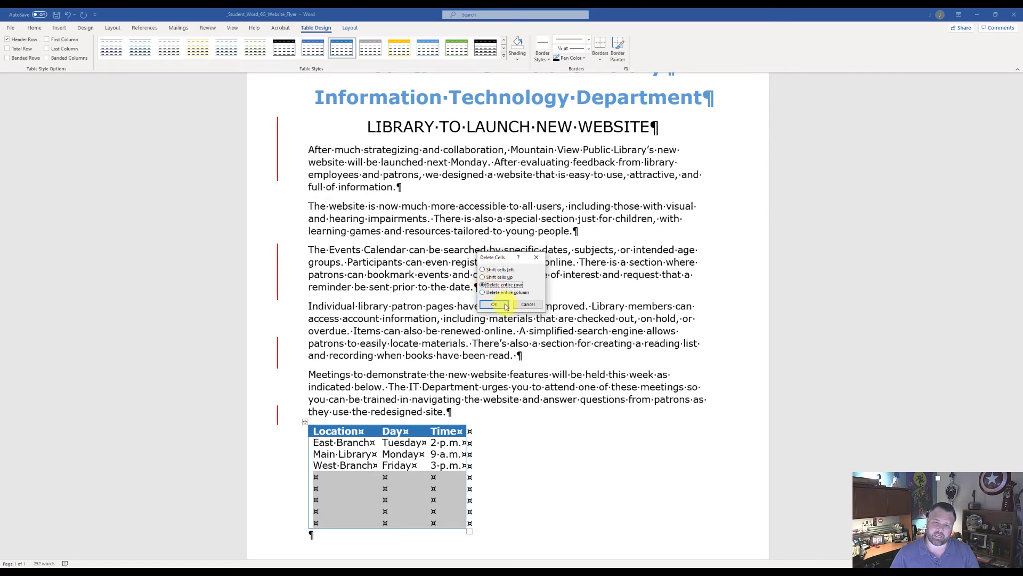
left_click(494, 304)
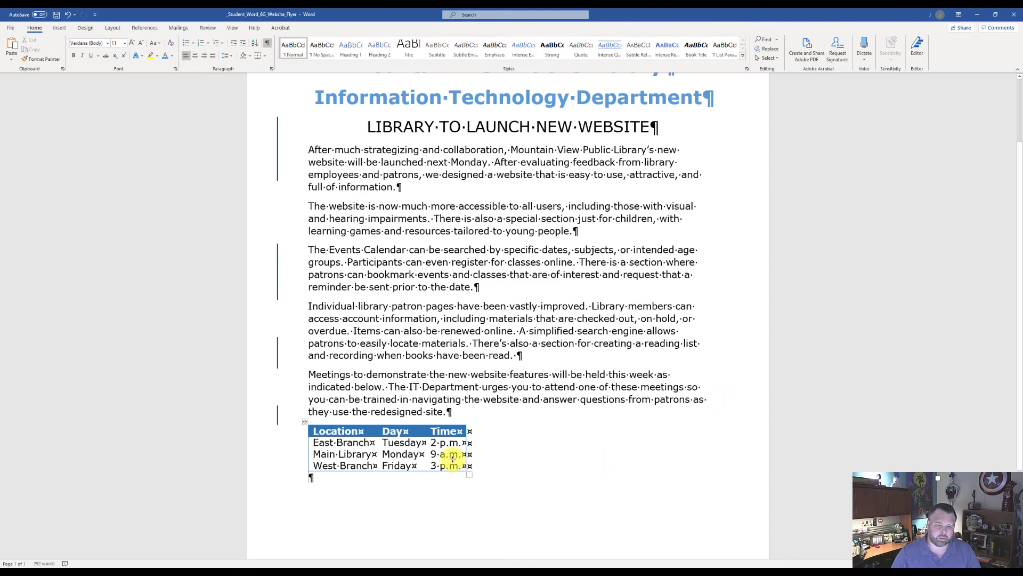
Apply AutoFit Contents to the whole schedule table and center it horizontally on the page
left_click(305, 422)
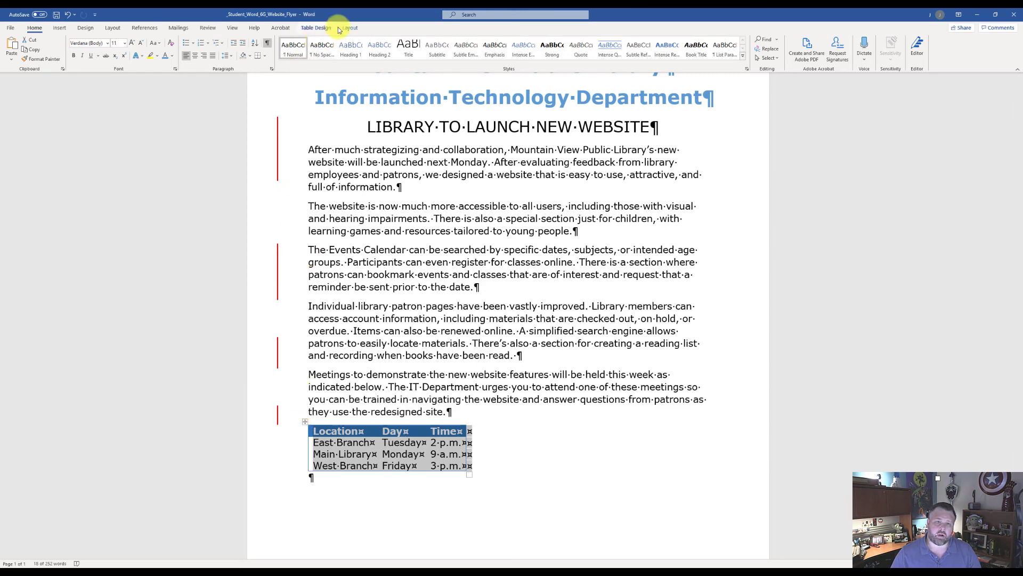
left_click(317, 29)
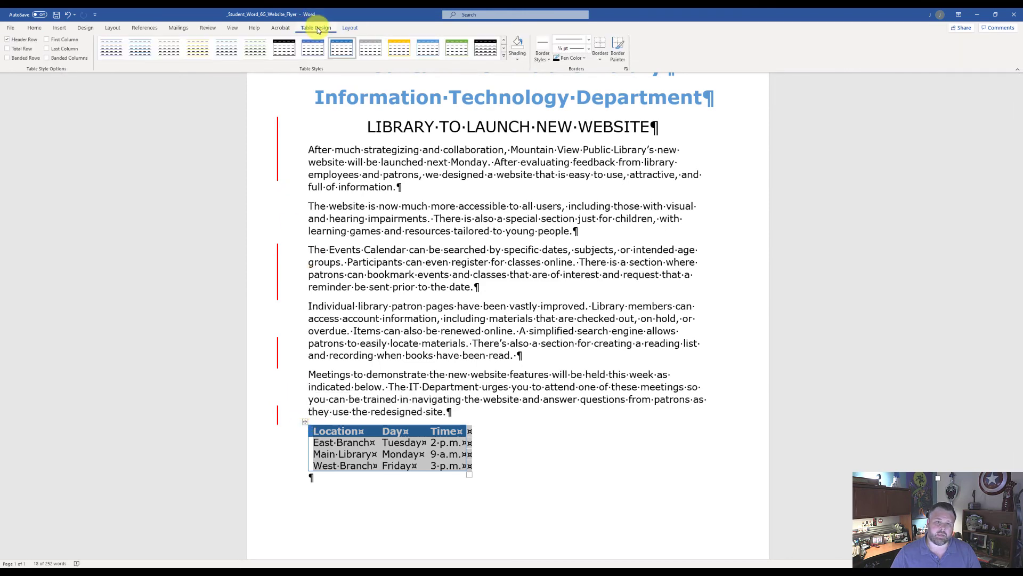
left_click(351, 29)
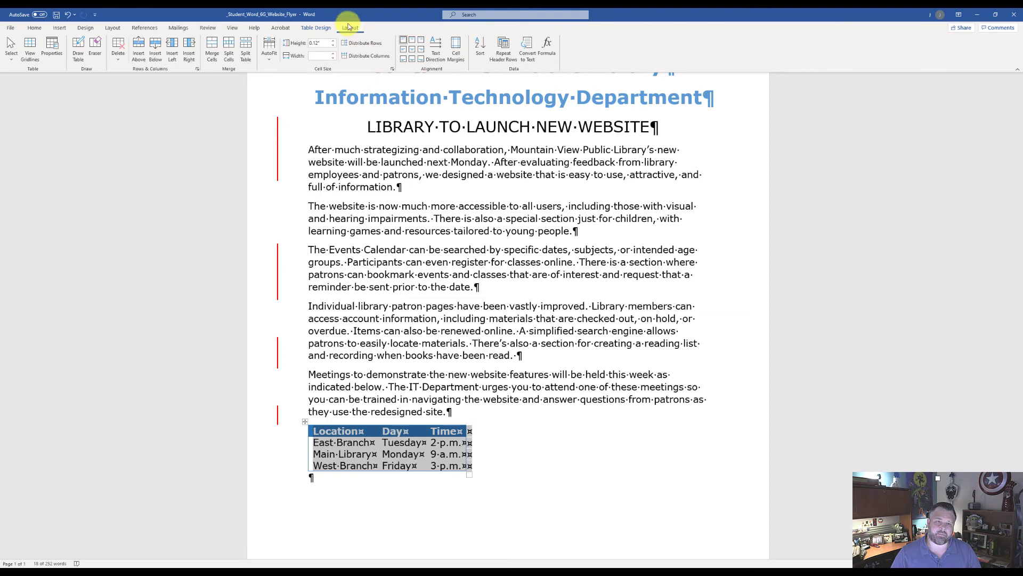
left_click(270, 57)
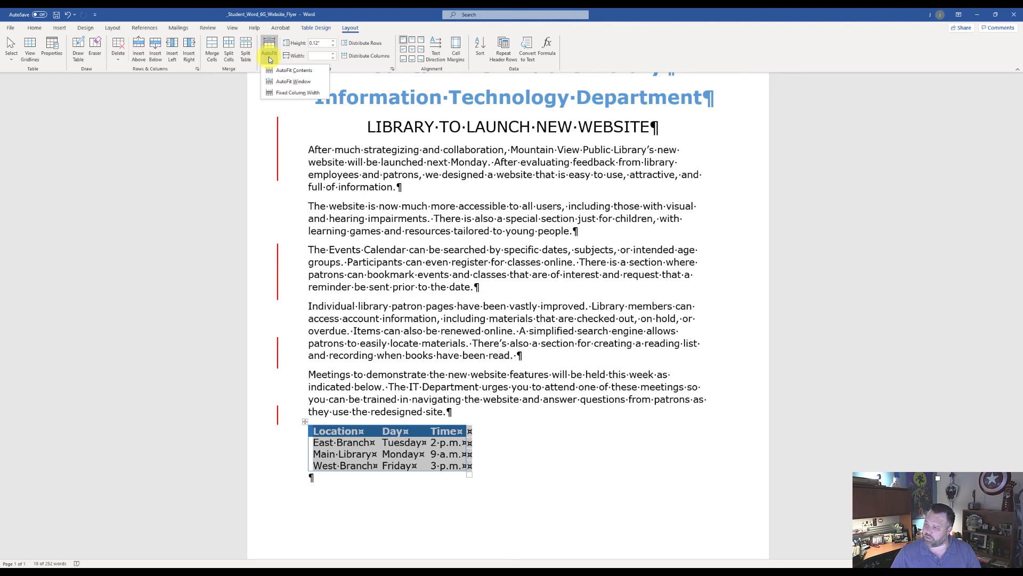
left_click(309, 73)
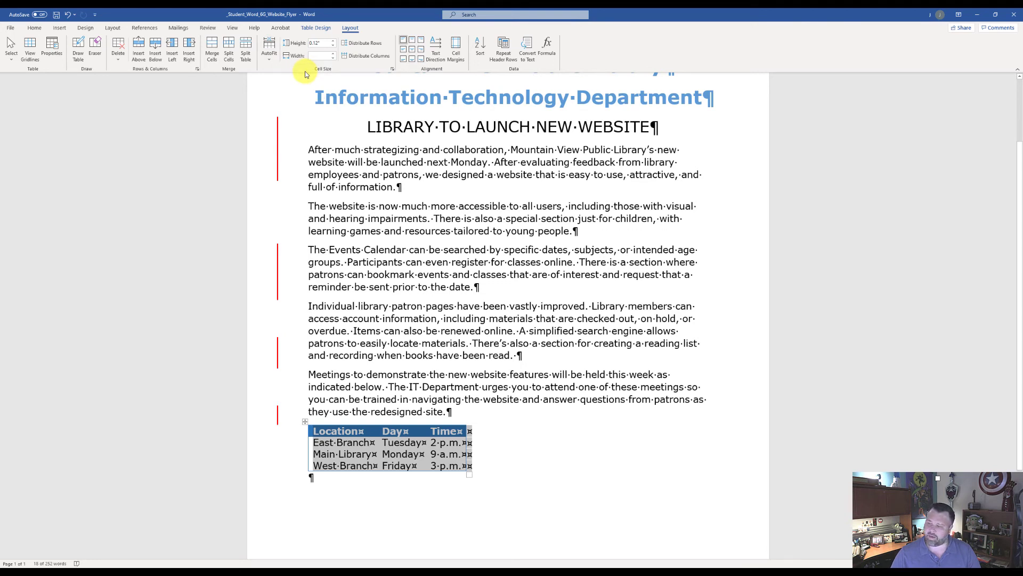
key("ctrl+e")
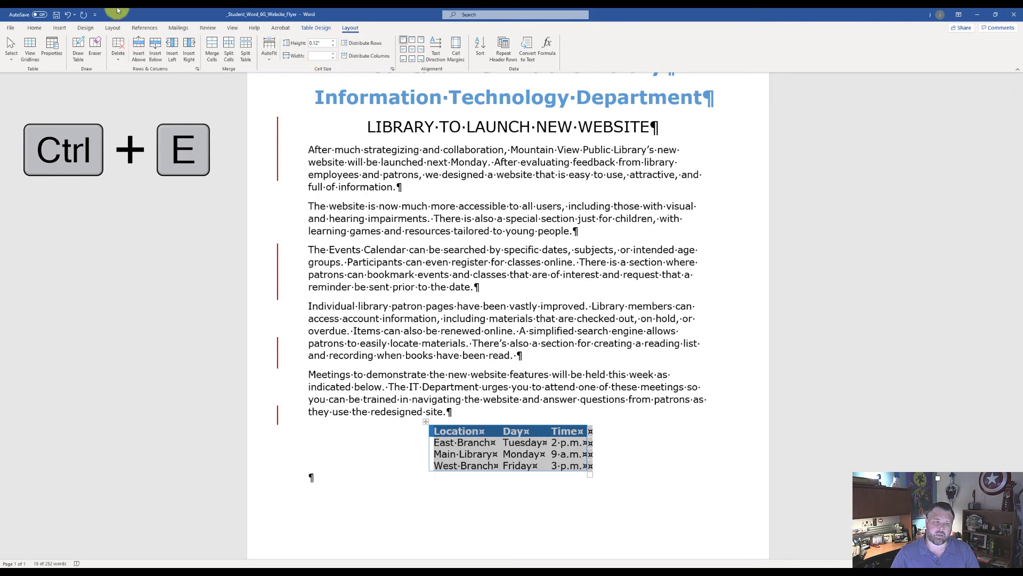
left_click(34, 28)
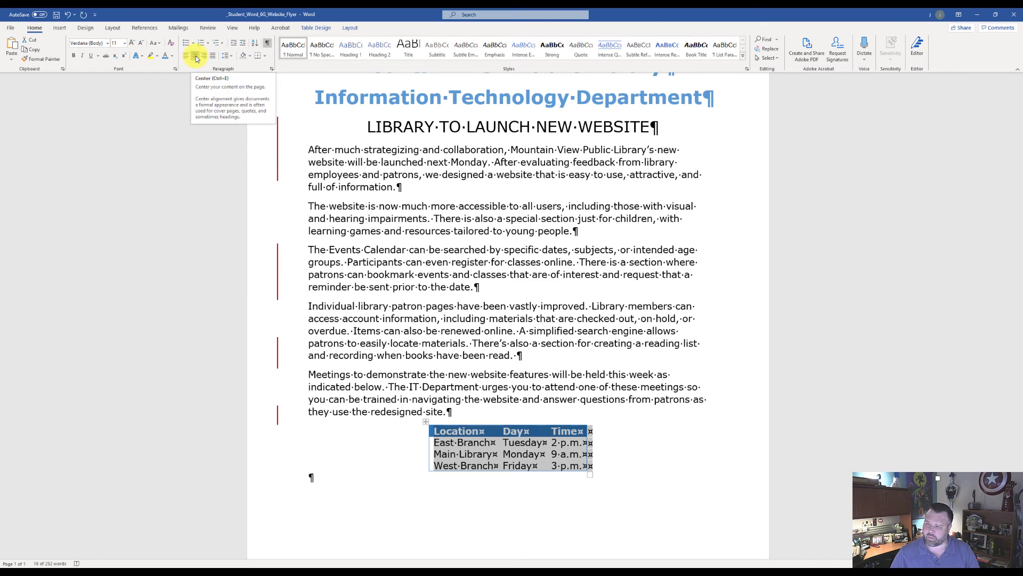
Add a new paragraph at the end of the document and insert the Internet Quote AutoText entry there
key("ctrl+End")
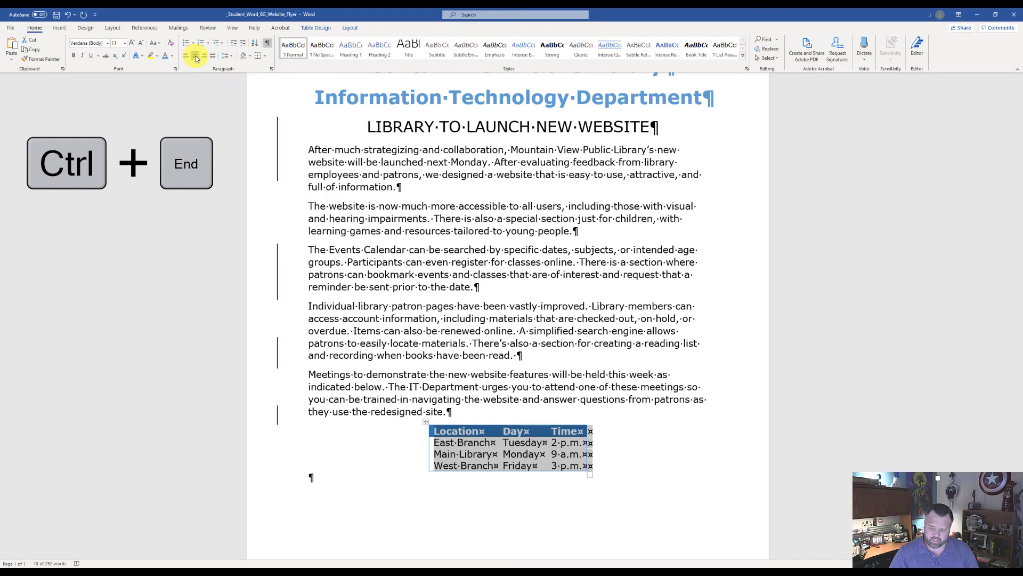
key("ctrl+End")
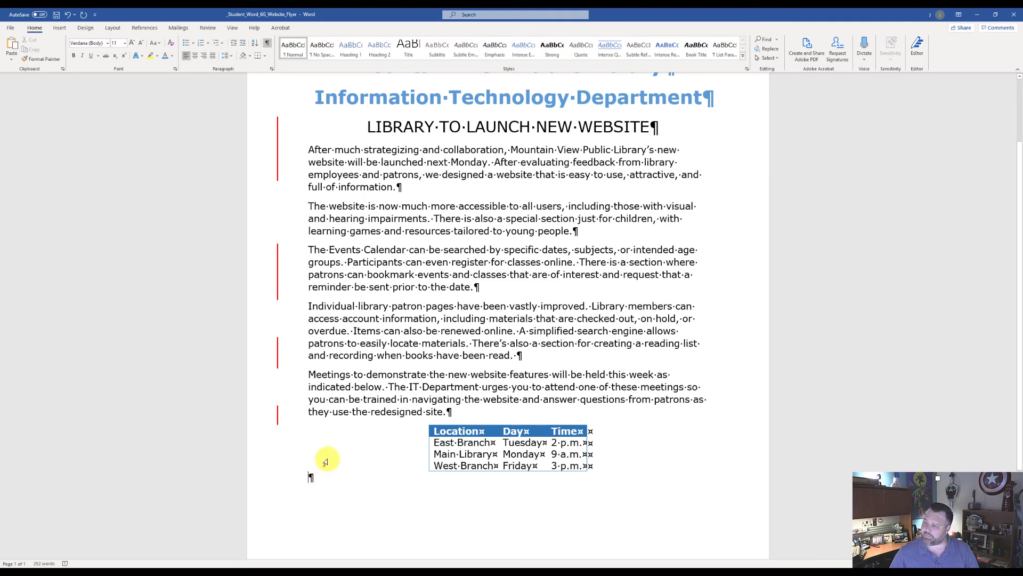
key("alt+n")
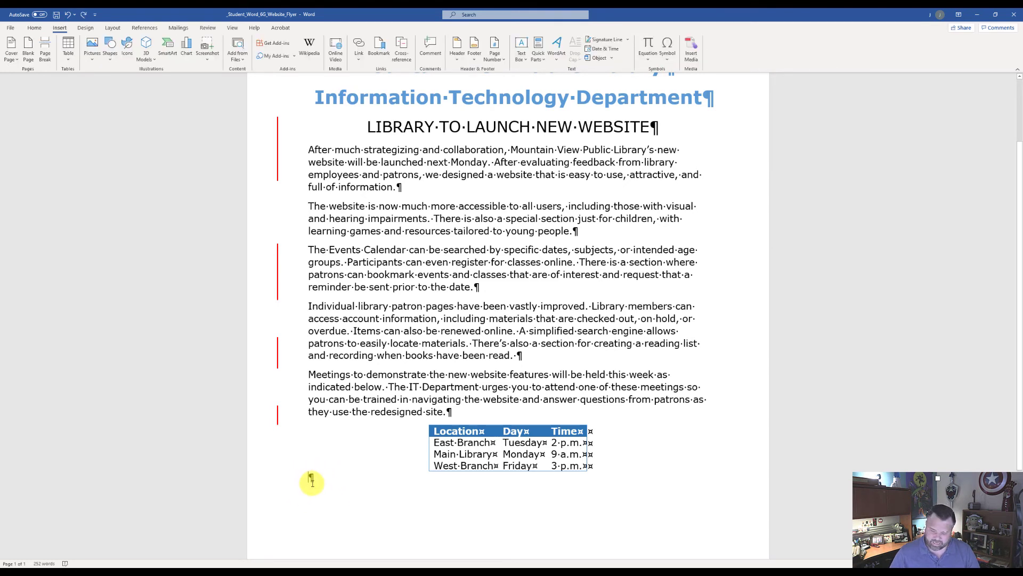
key("Return")
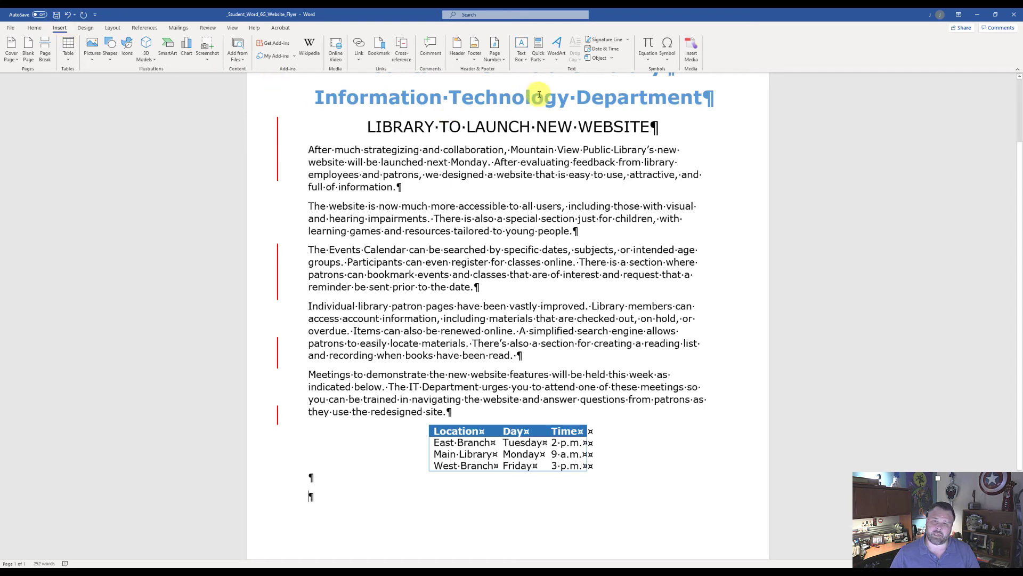
left_click(538, 59)
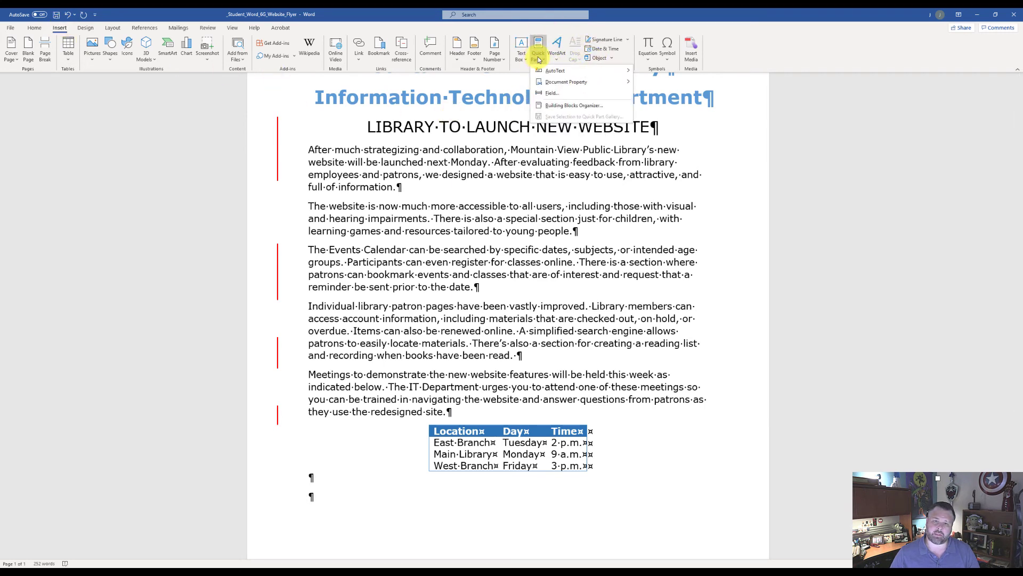
mouse_move(568, 73)
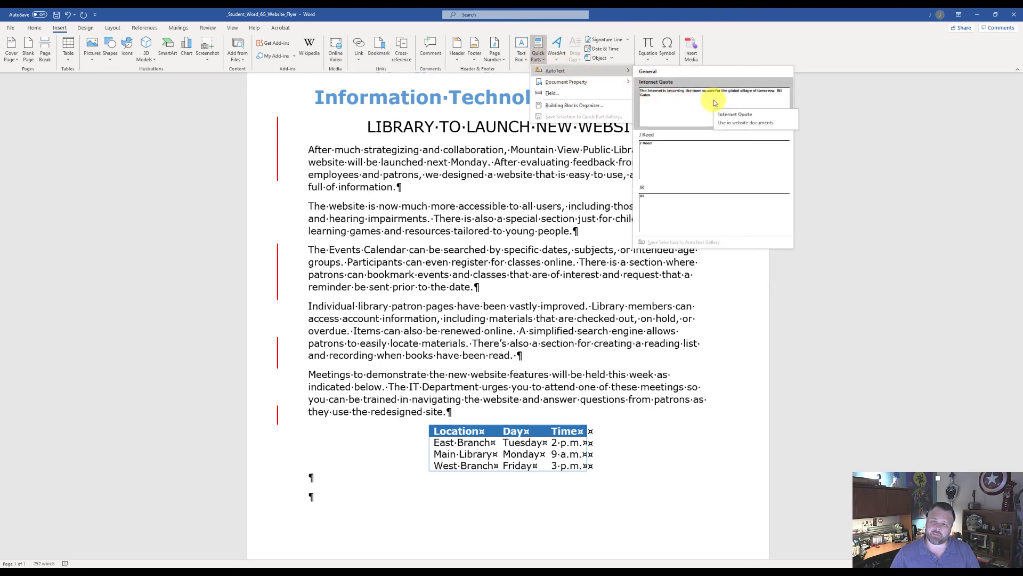
left_click(683, 101)
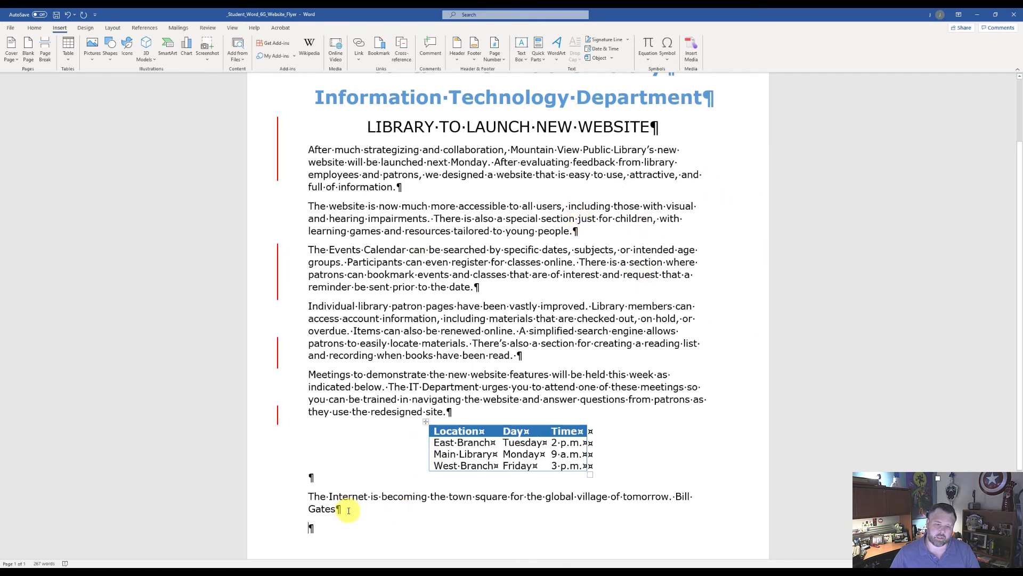
Format the inserted Internet quote with font size 9, font color Blue, Accent 5, bold, and centered alignment
triple_click(318, 500)
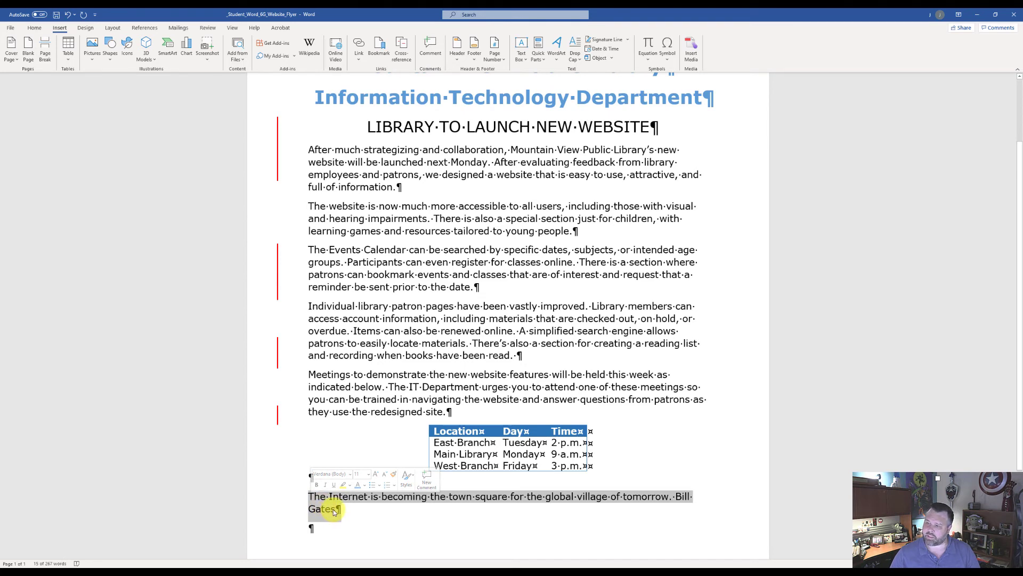
left_click(37, 27)
left_click(126, 42)
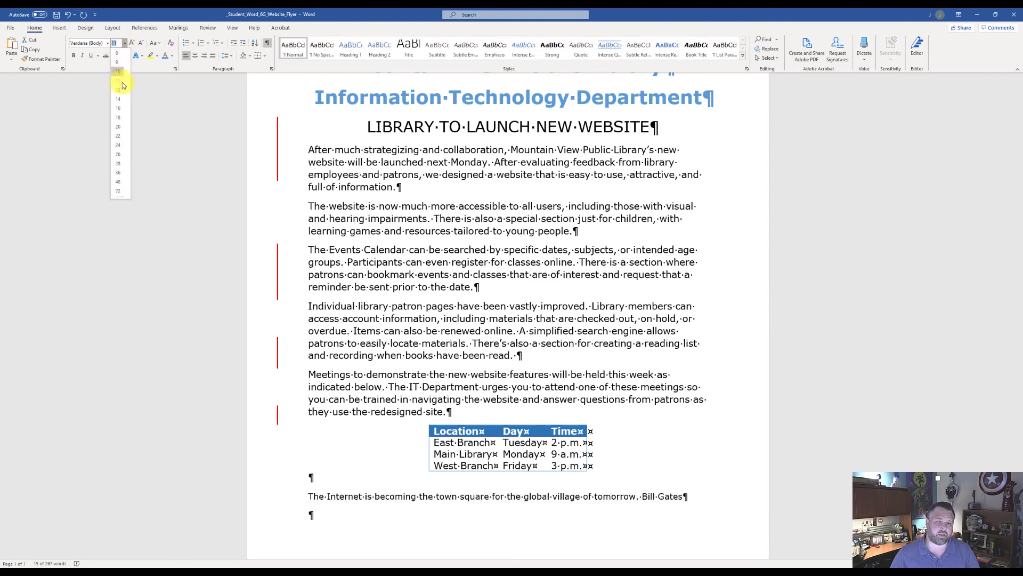
left_click(118, 89)
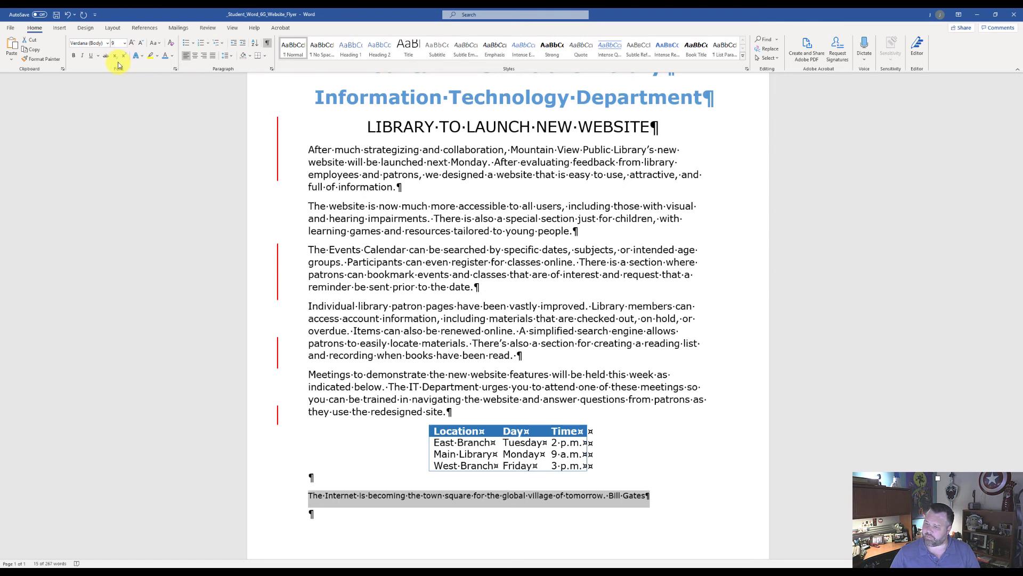
left_click(172, 57)
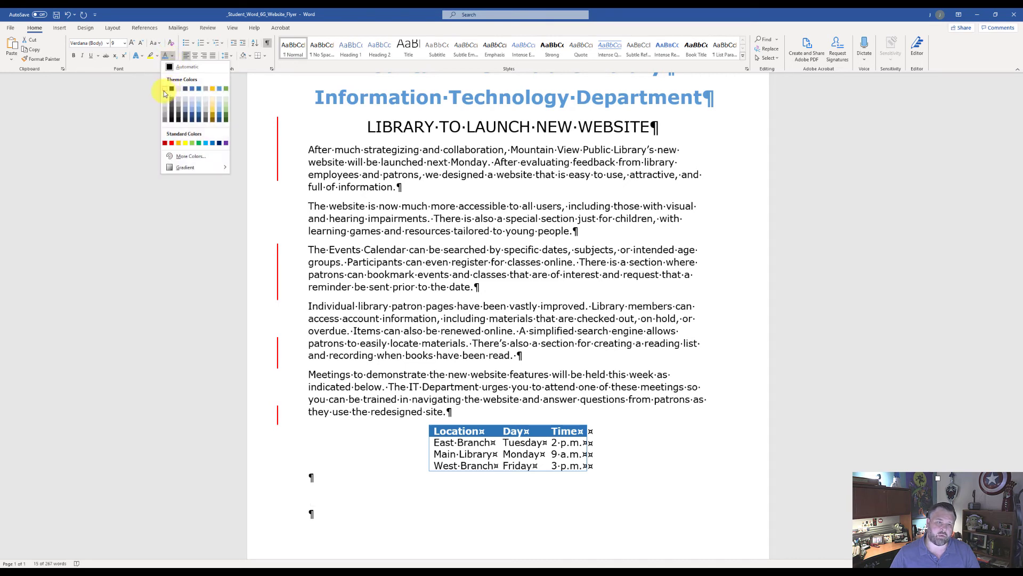
left_click(221, 90)
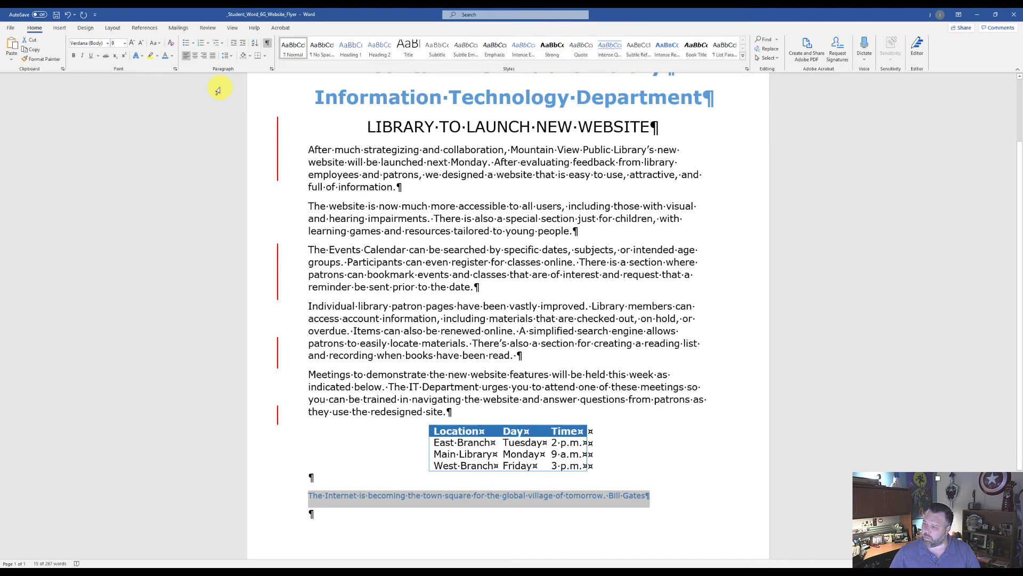
key("ctrl+b")
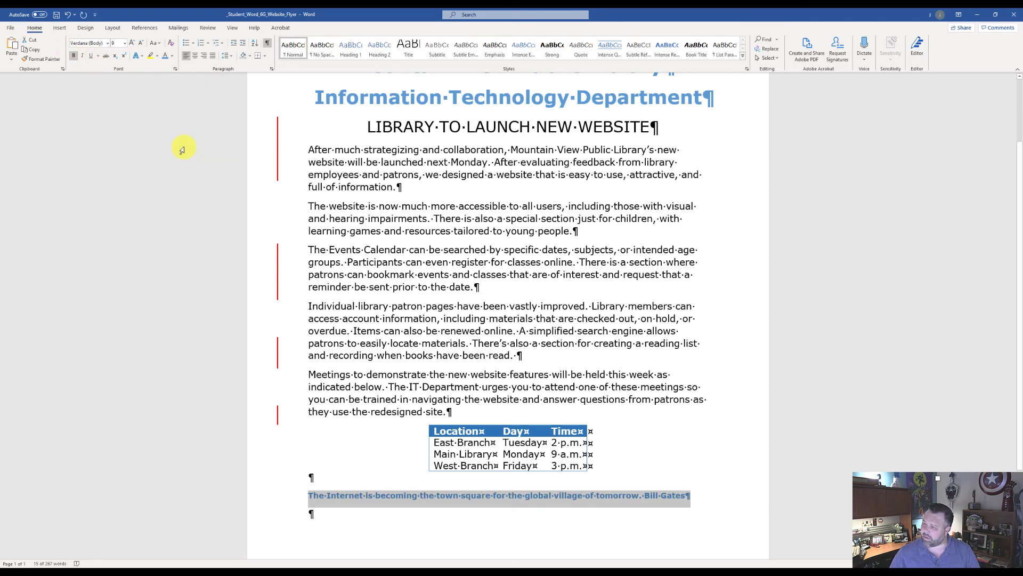
key("ctrl+e")
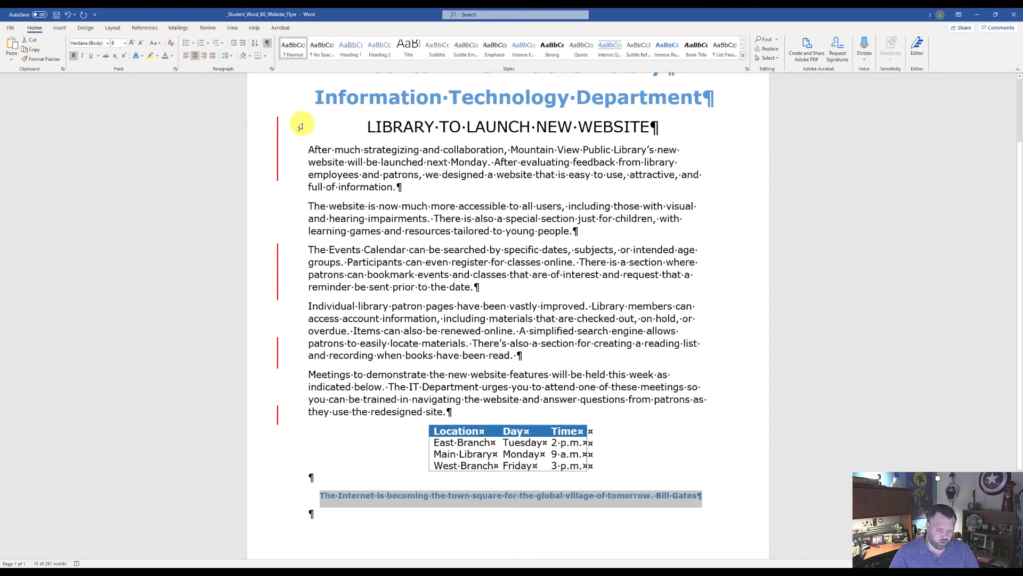
Go to the start of the document and accept all tracked changes in the flyer
key("ctrl+Home")
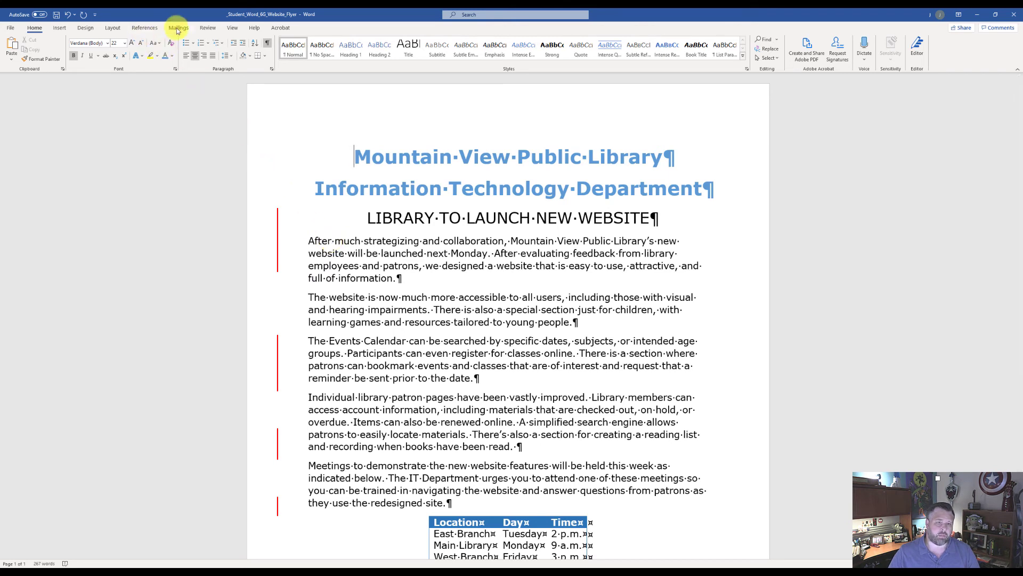
left_click(207, 29)
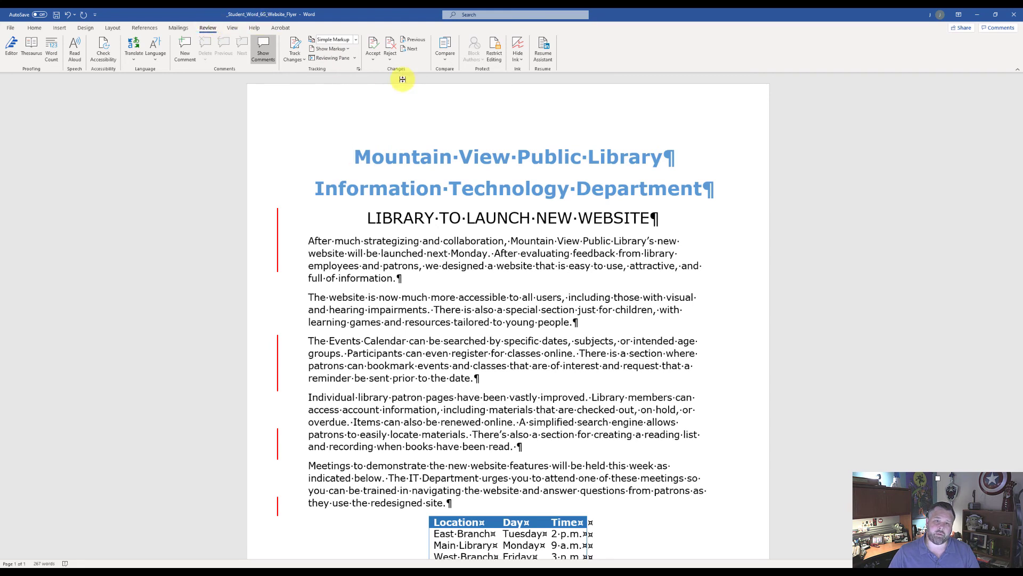
left_click(375, 60)
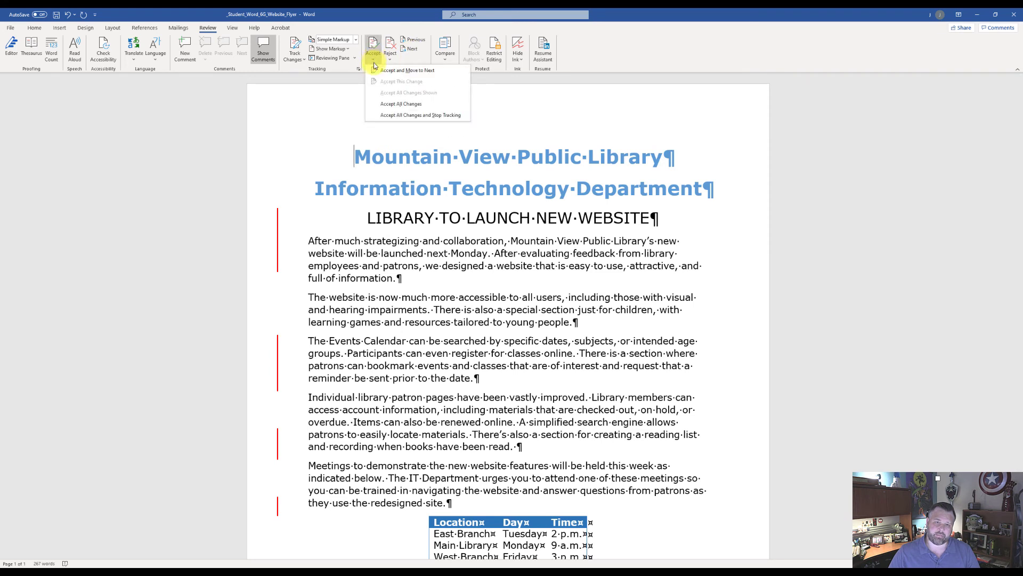
left_click(408, 106)
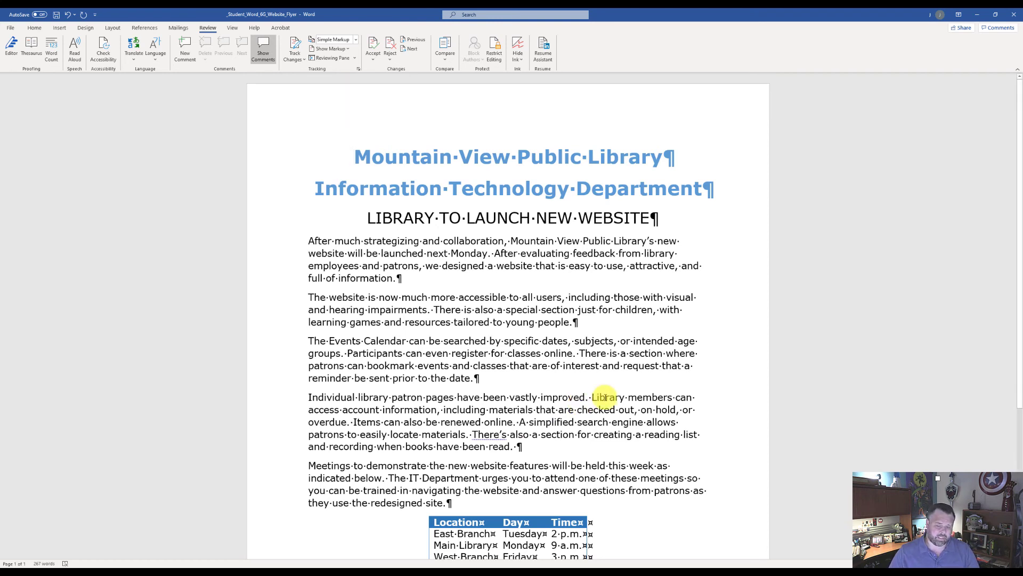
Select the entire document and set its line spacing to 1.5 lines
key("ctrl+a")
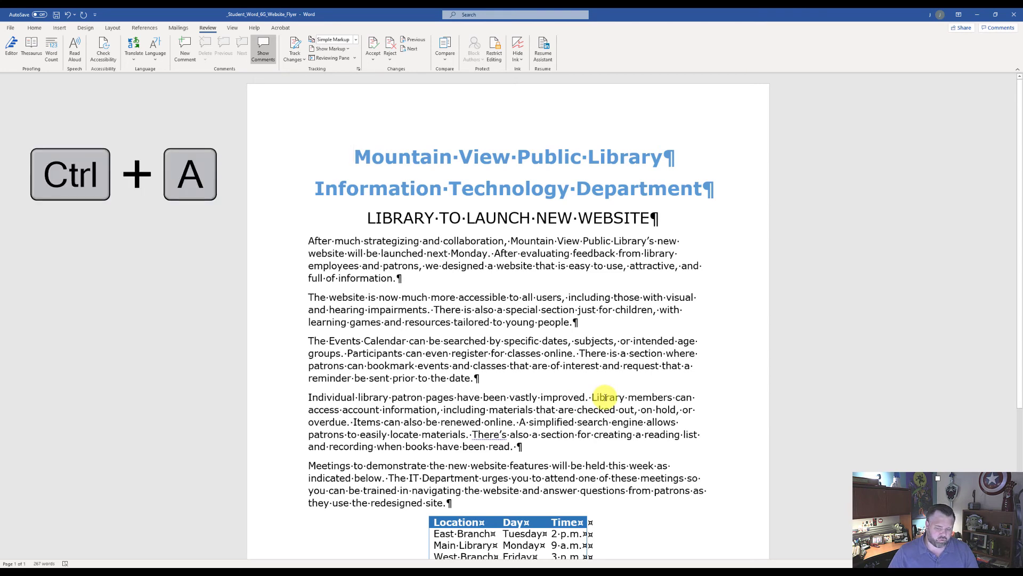
key("ctrl+a")
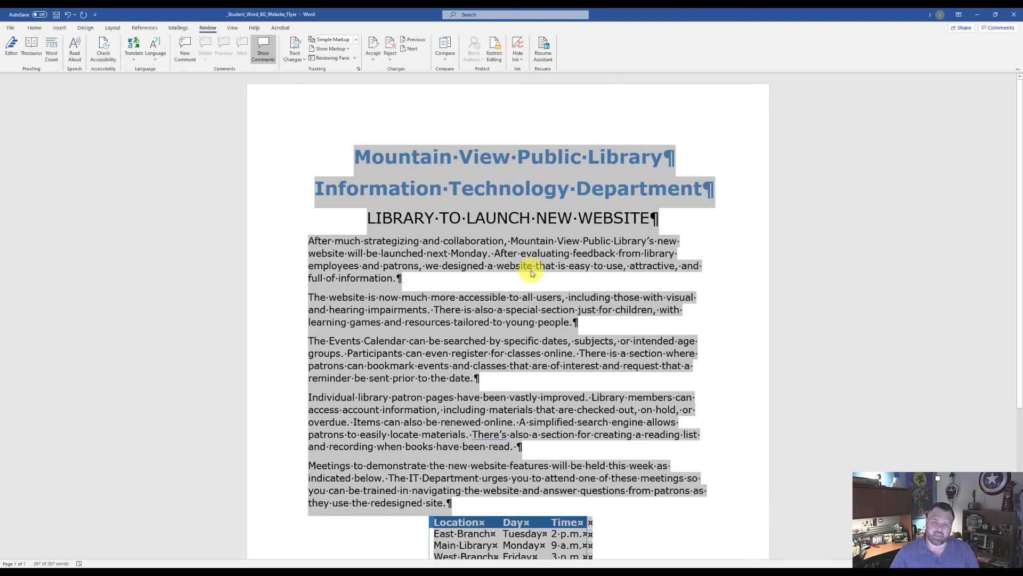
scroll(528, 274, "down", 5)
scroll(527, 277, "up", 5)
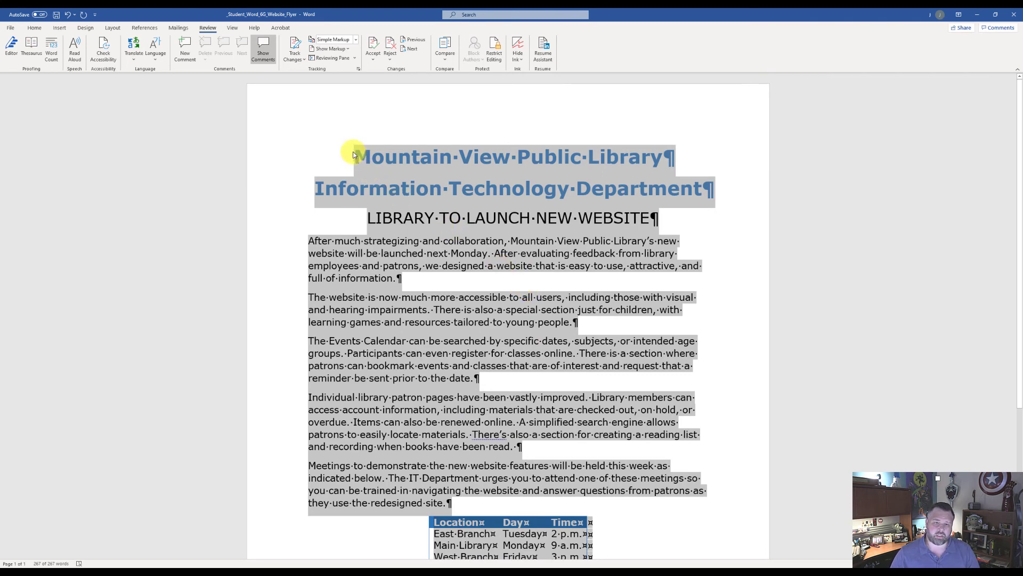
scroll(427, 261, "down", 3)
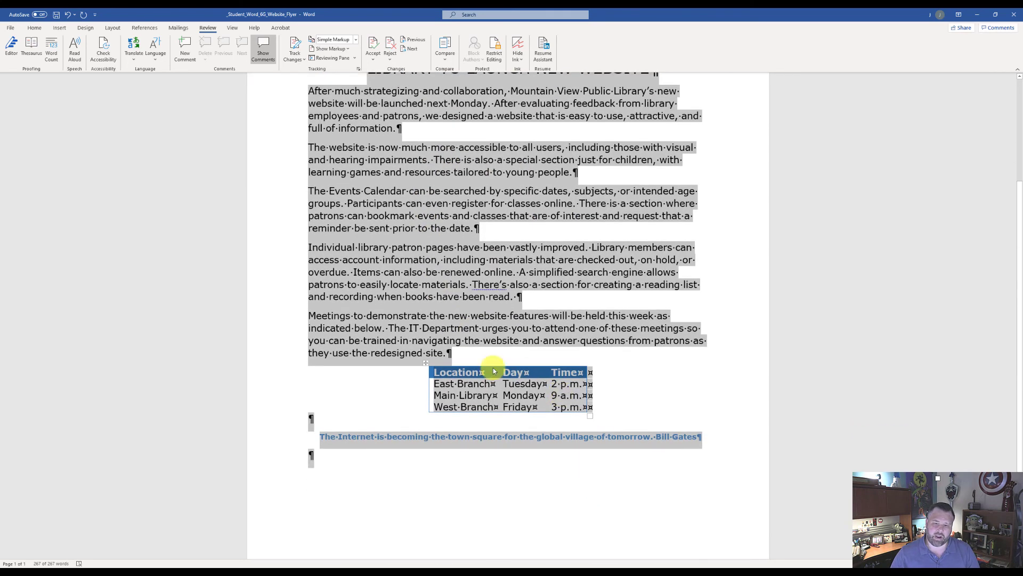
scroll(491, 323, "up", 3)
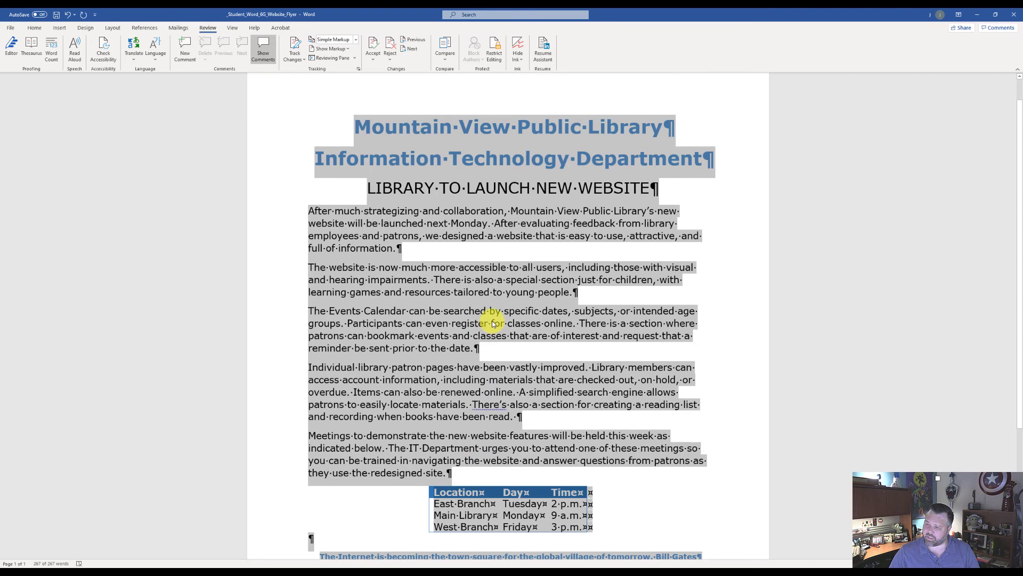
left_click(35, 28)
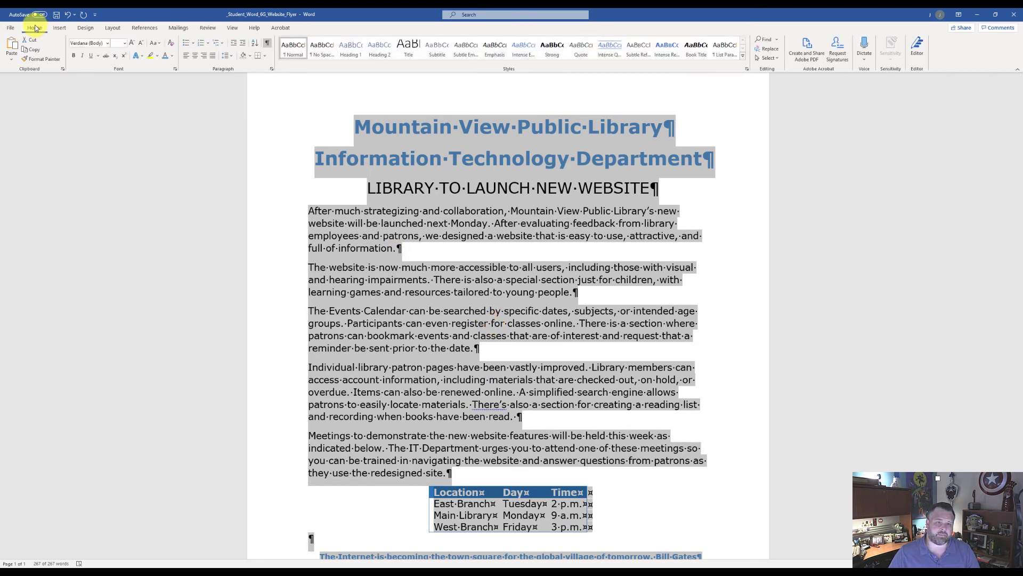
left_click(272, 71)
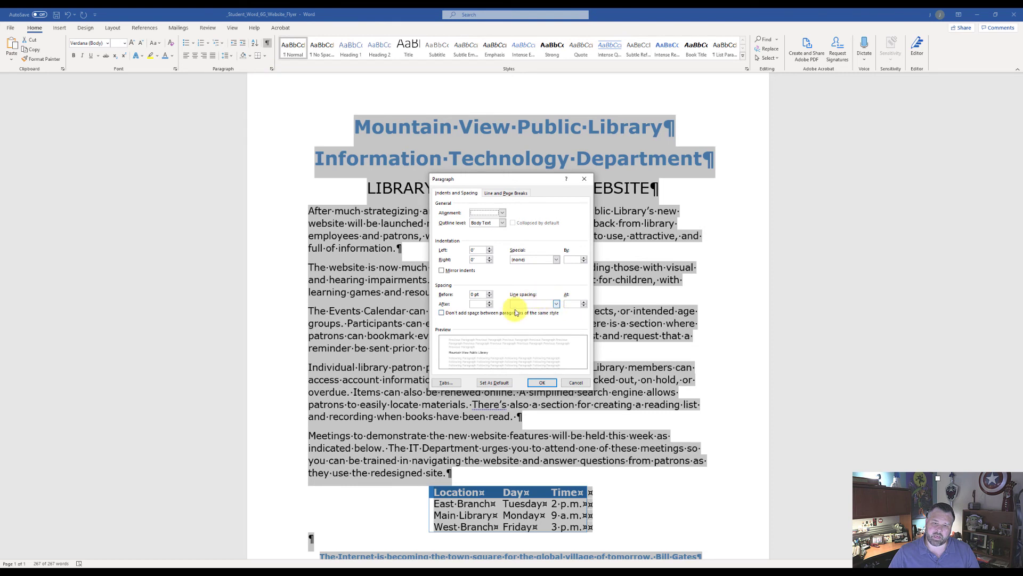
left_click(556, 303)
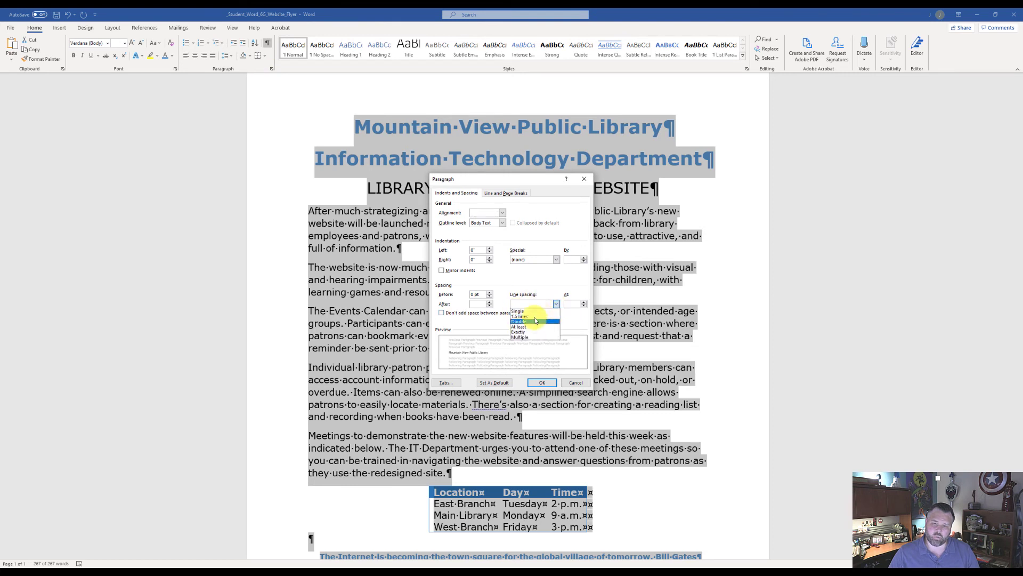
left_click(535, 318)
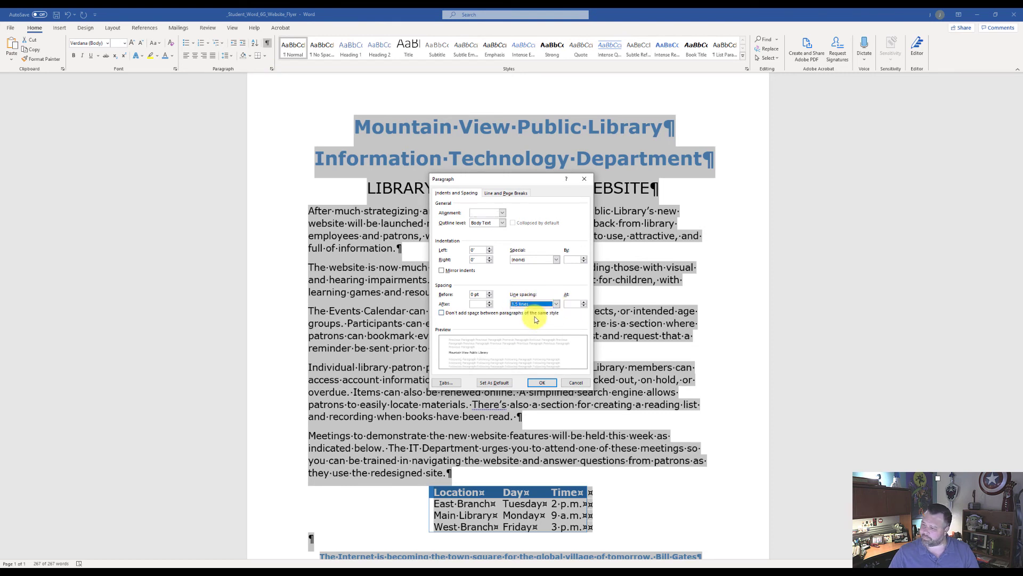
left_click(542, 384)
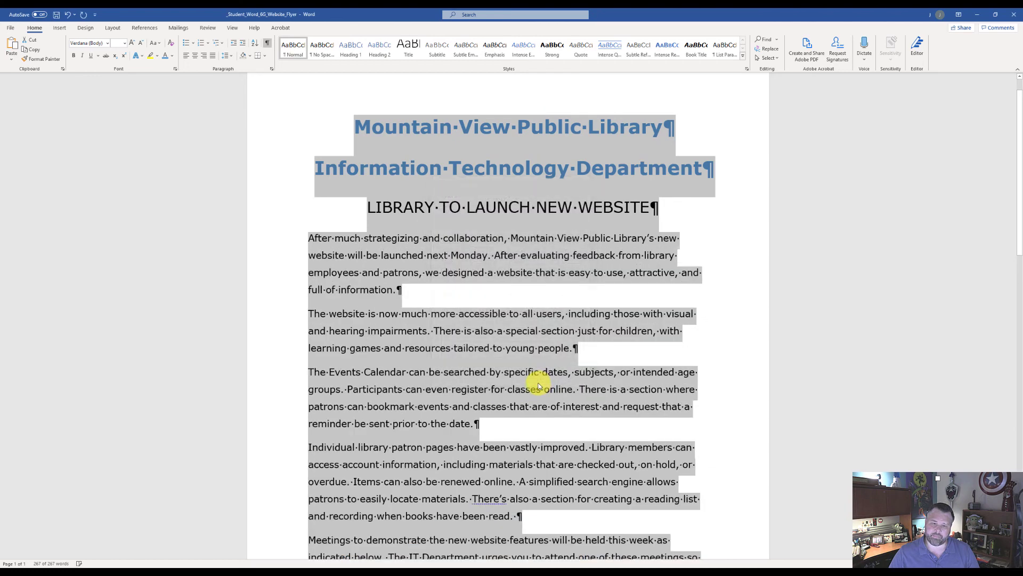
Set custom top and bottom page margins of .5 inch for the whole document
scroll(533, 362, "down", 2)
scroll(485, 323, "up", 2)
scroll(485, 323, "up", 2)
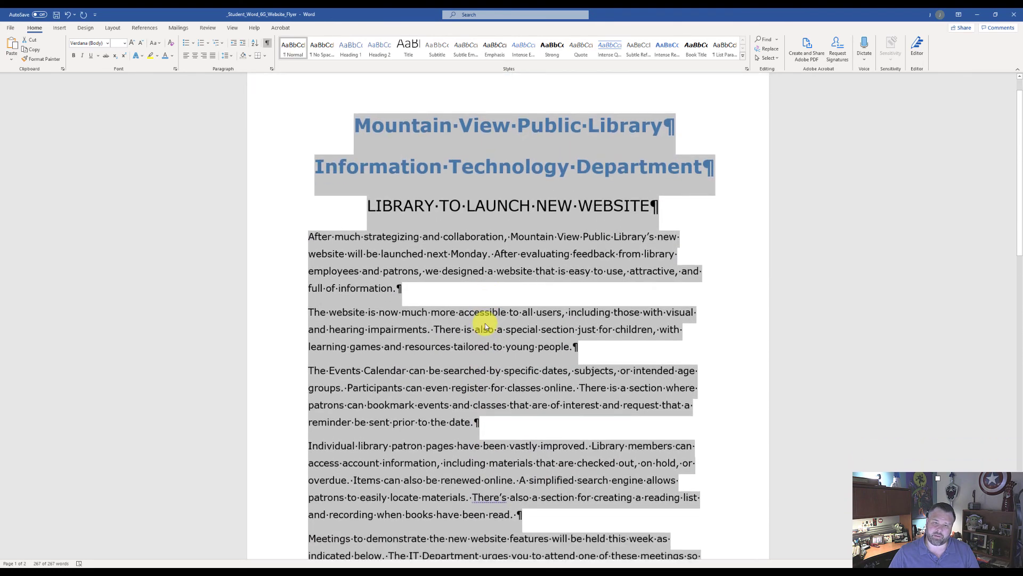
scroll(485, 323, "down", 3)
scroll(485, 323, "up", 2)
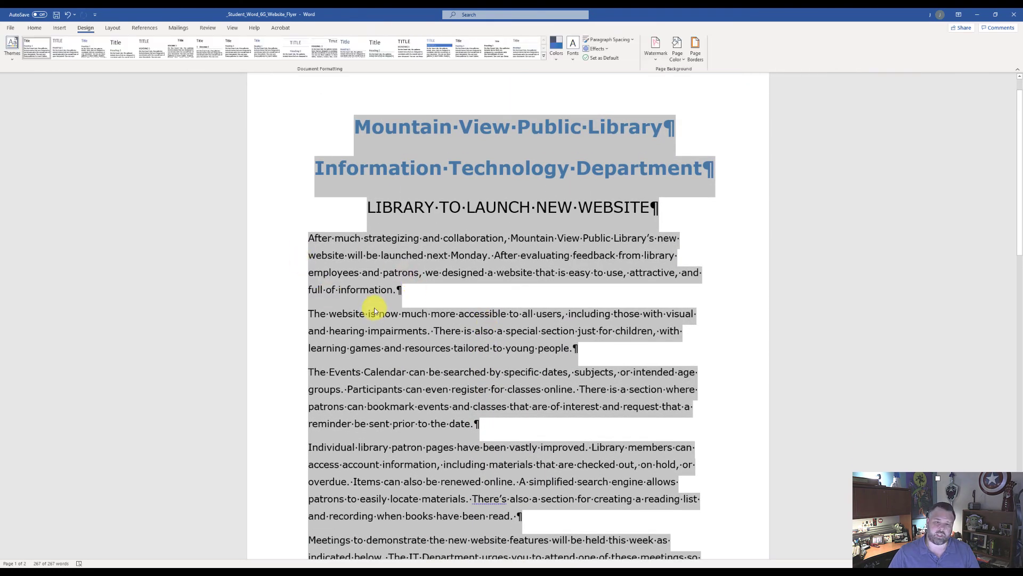
left_click(105, 27)
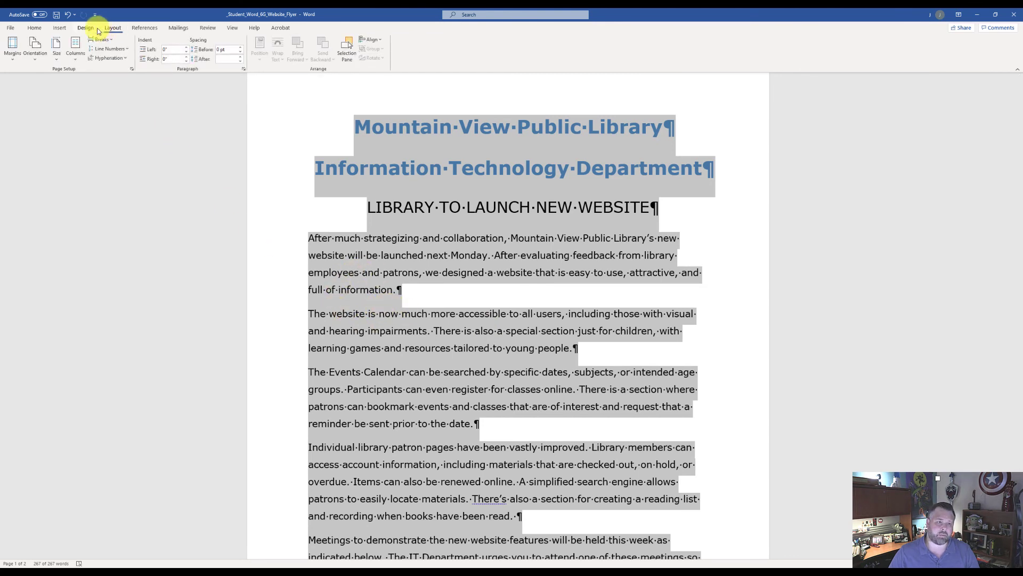
left_click(15, 57)
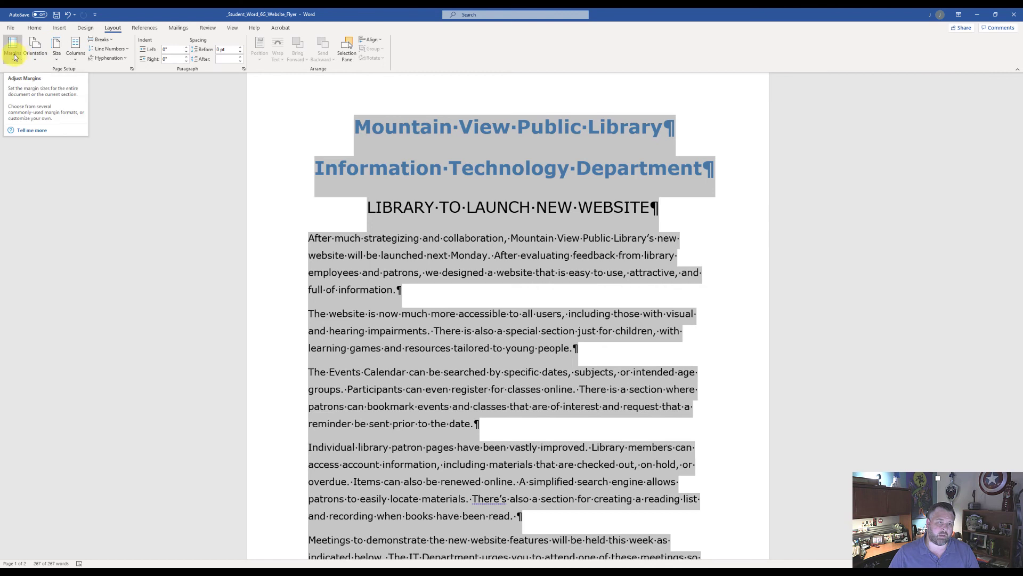
left_click(15, 56)
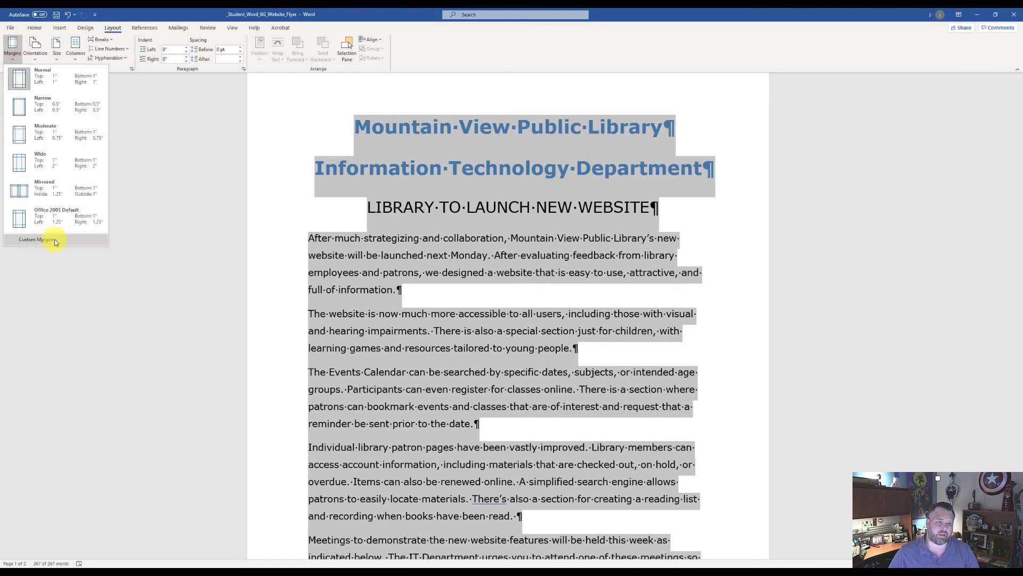
left_click(34, 240)
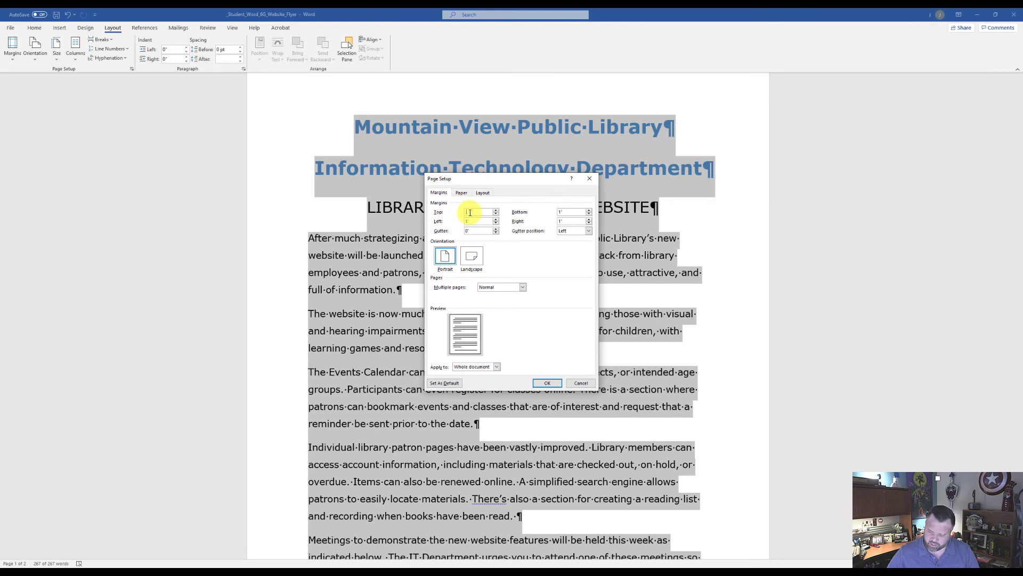
left_click(570, 212)
key("BackSpace")
key("BackSpace")
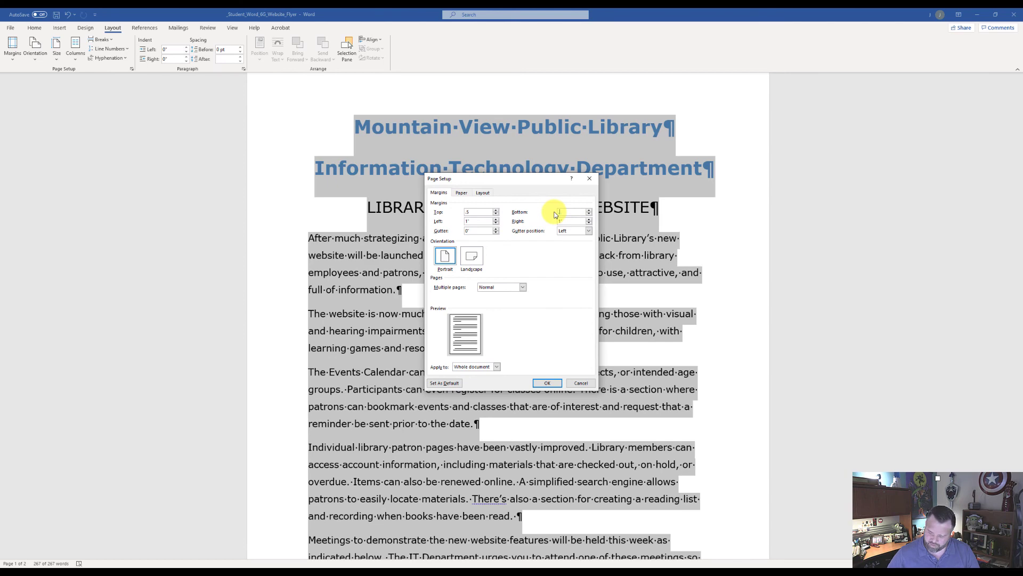
type(".5")
left_click(547, 383)
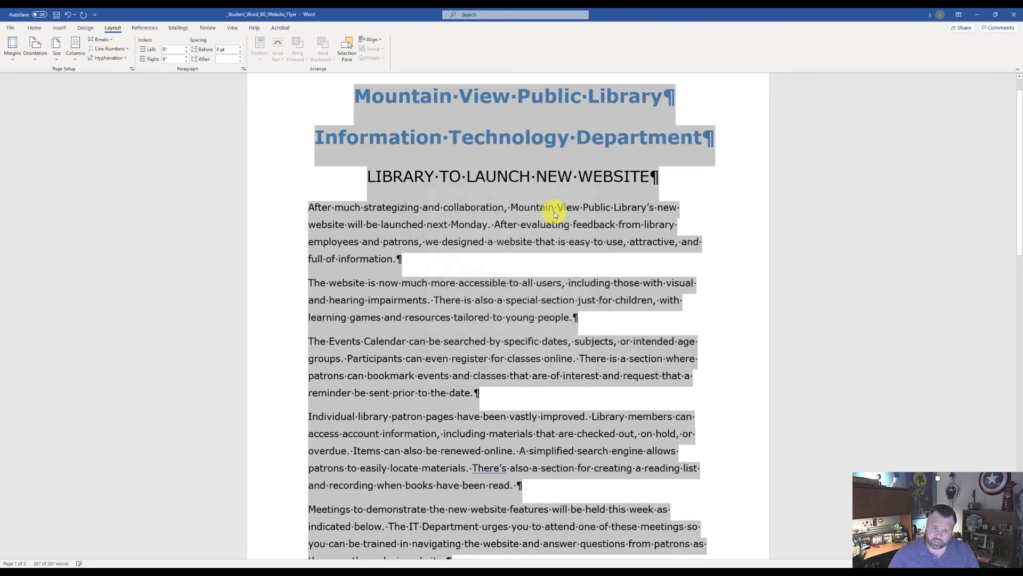
Delete the empty paragraph after the Internet quote to remove the blank second page
scroll(528, 294, "down", 4)
scroll(528, 295, "down", 5)
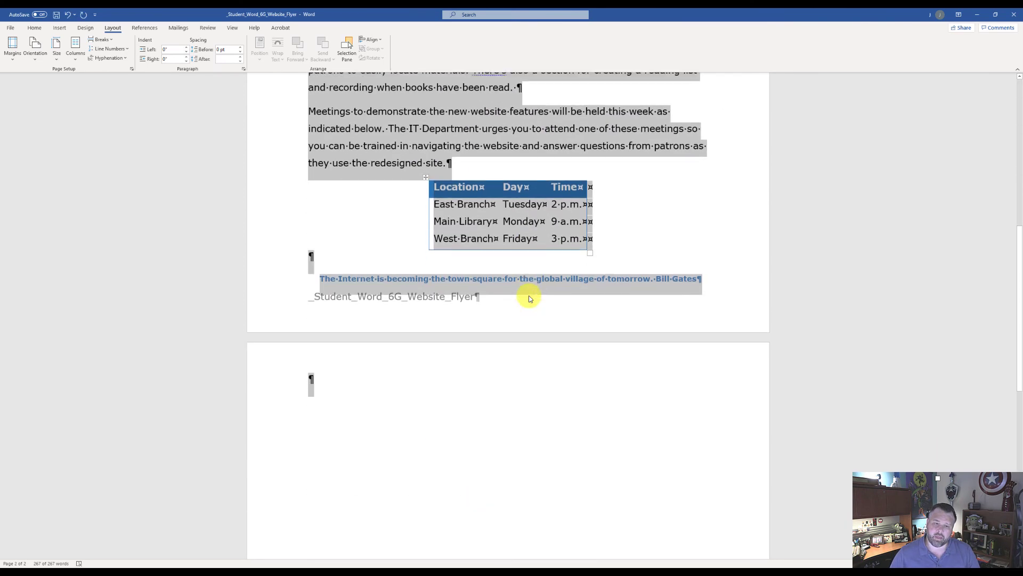
scroll(511, 296, "up", 6)
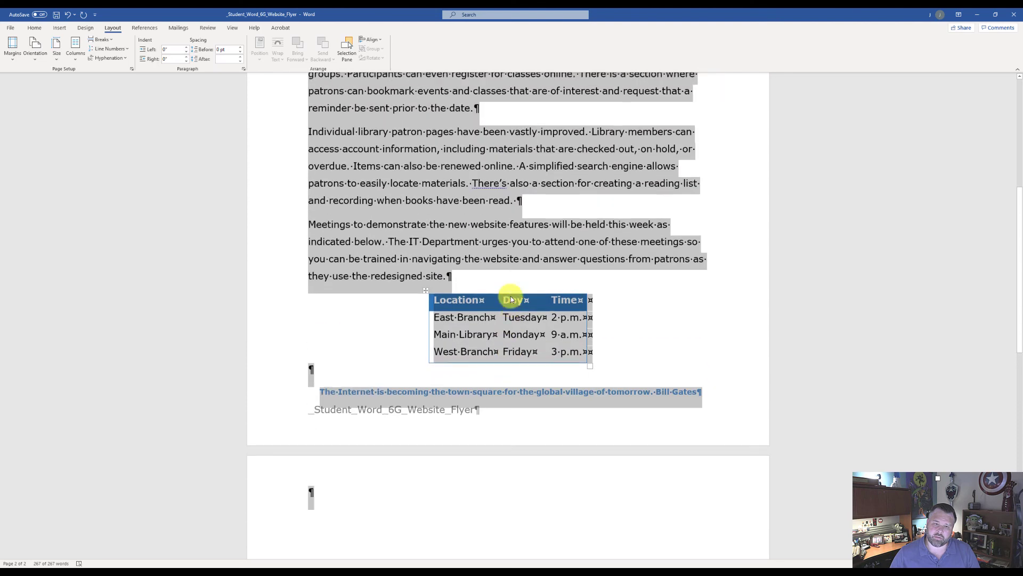
scroll(478, 273, "up", 2)
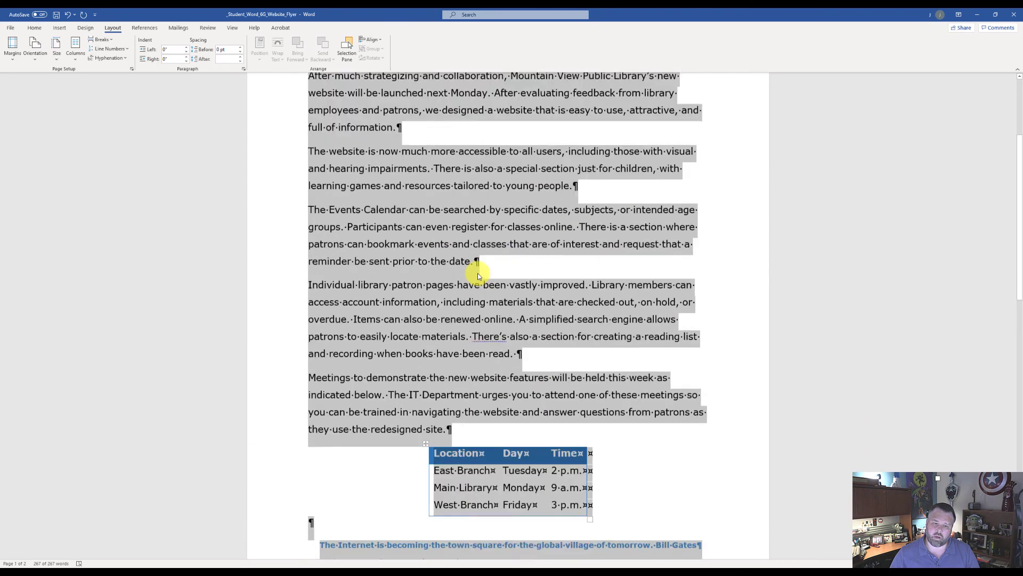
scroll(474, 275, "down", 5)
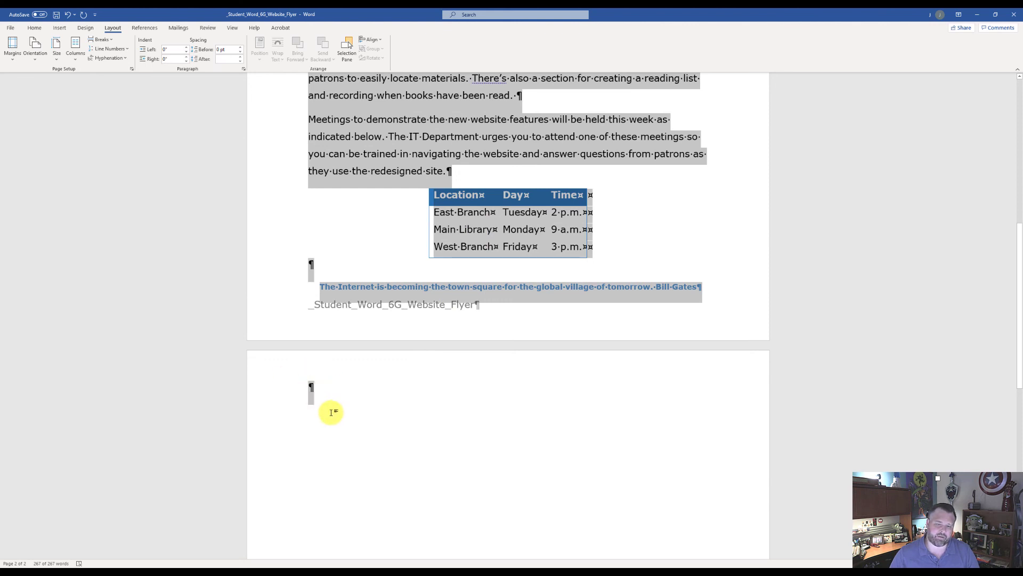
scroll(330, 346, "down", 1)
left_click(327, 331)
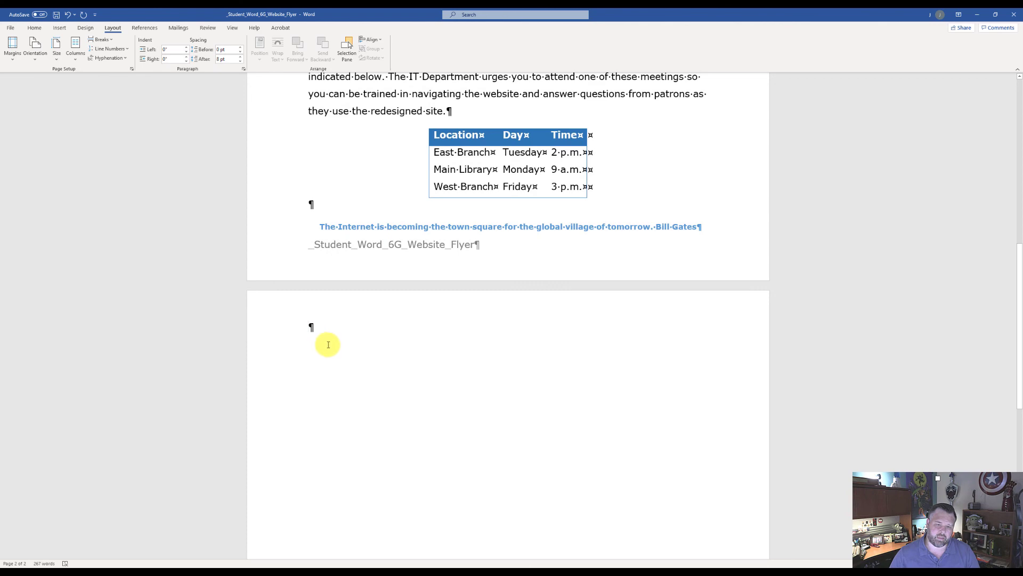
key("BackSpace")
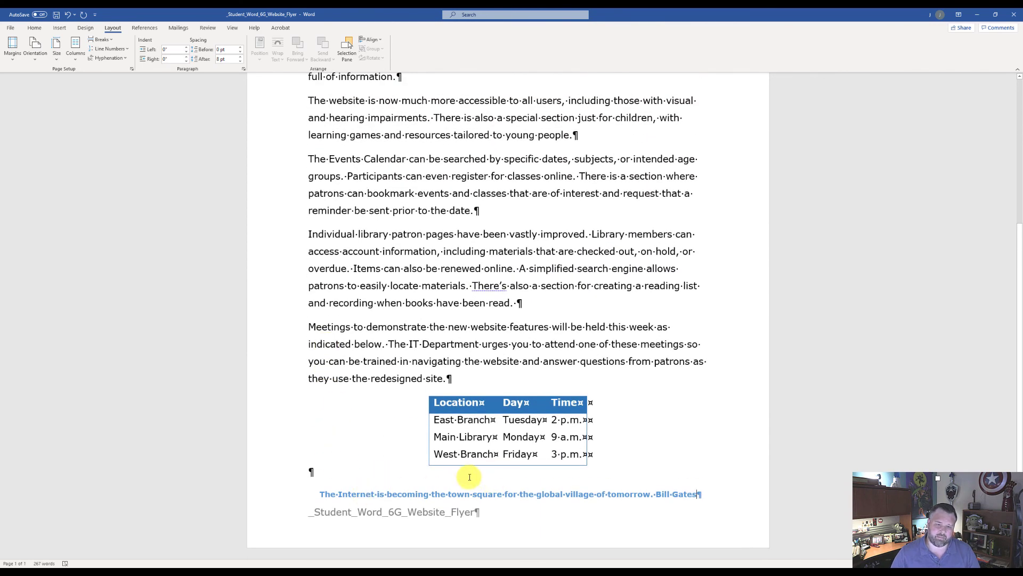
scroll(468, 477, "up", 3)
scroll(469, 475, "down", 3)
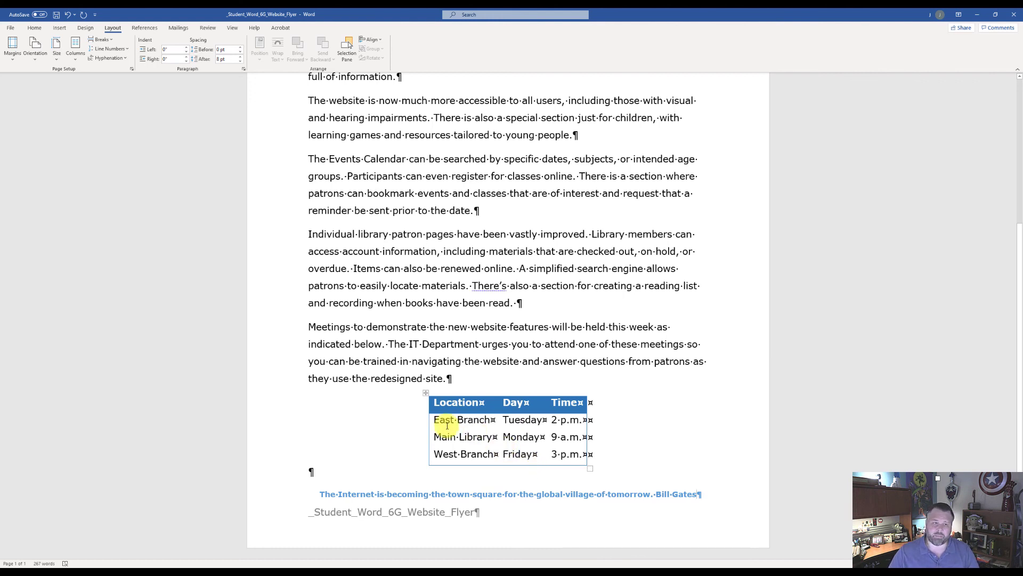
Show all document properties and enter website flyer as the tags and cgs as the subject
left_click(10, 29)
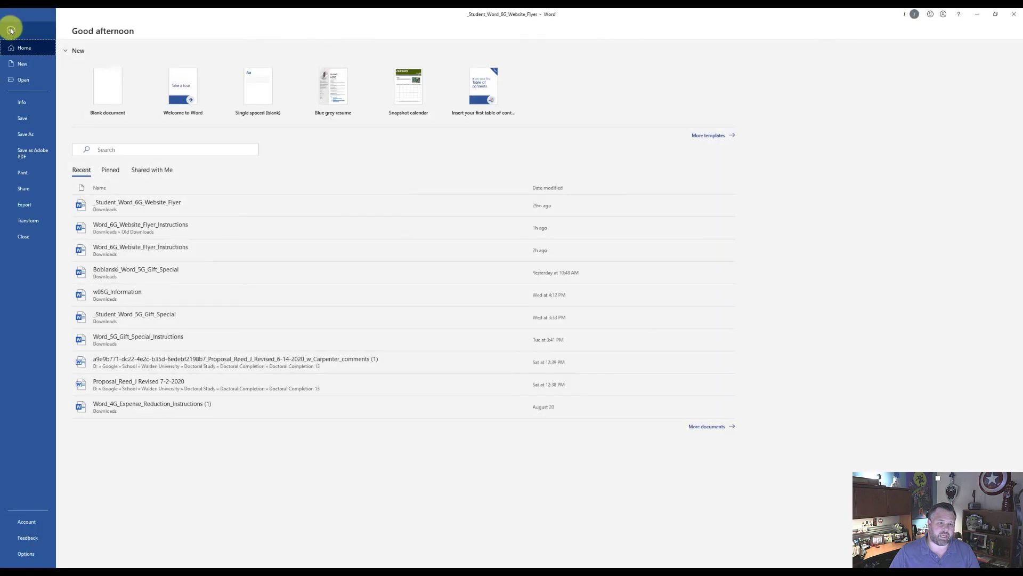
left_click(26, 104)
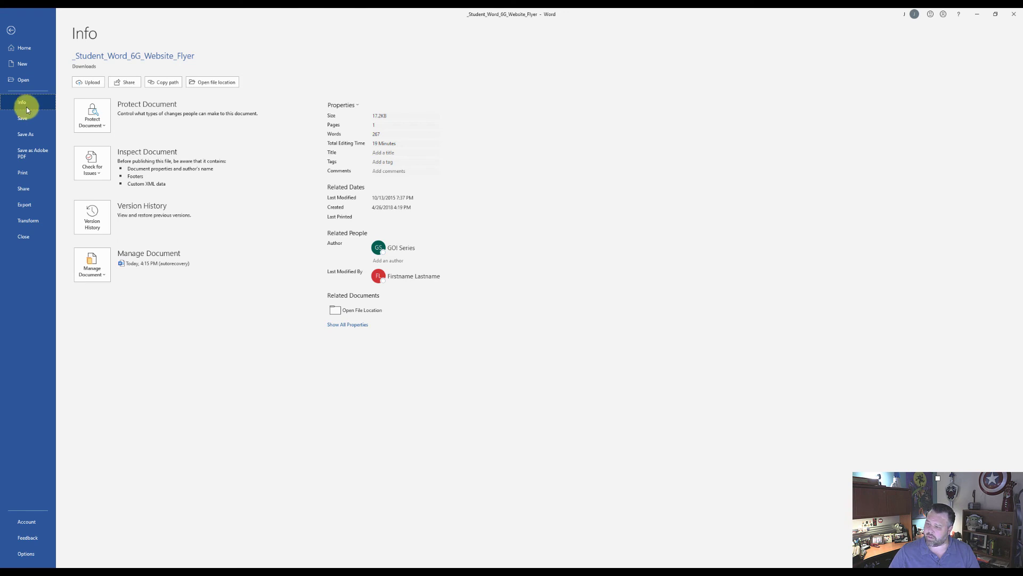
left_click(346, 325)
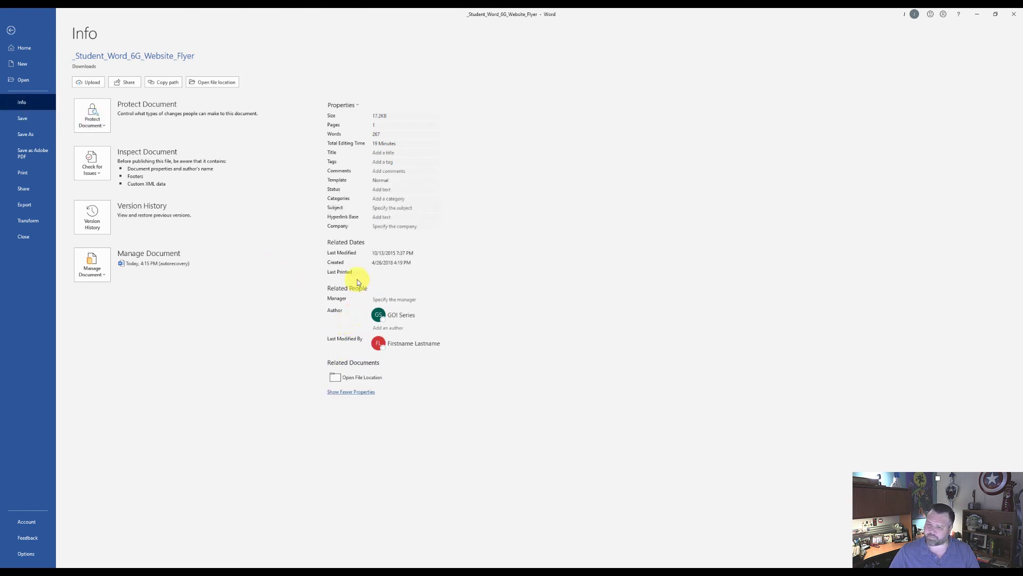
left_click(379, 162)
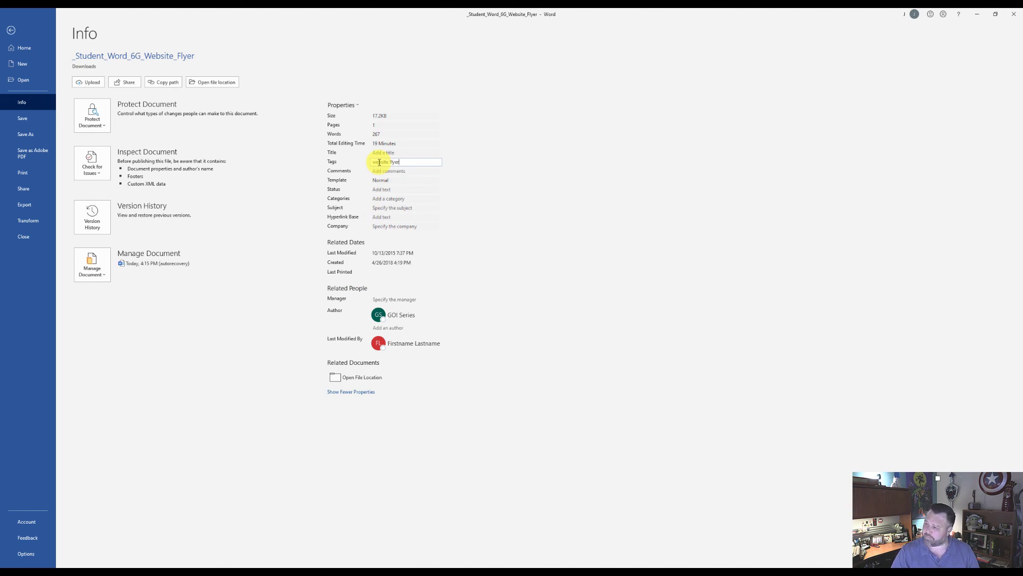
left_click(378, 207)
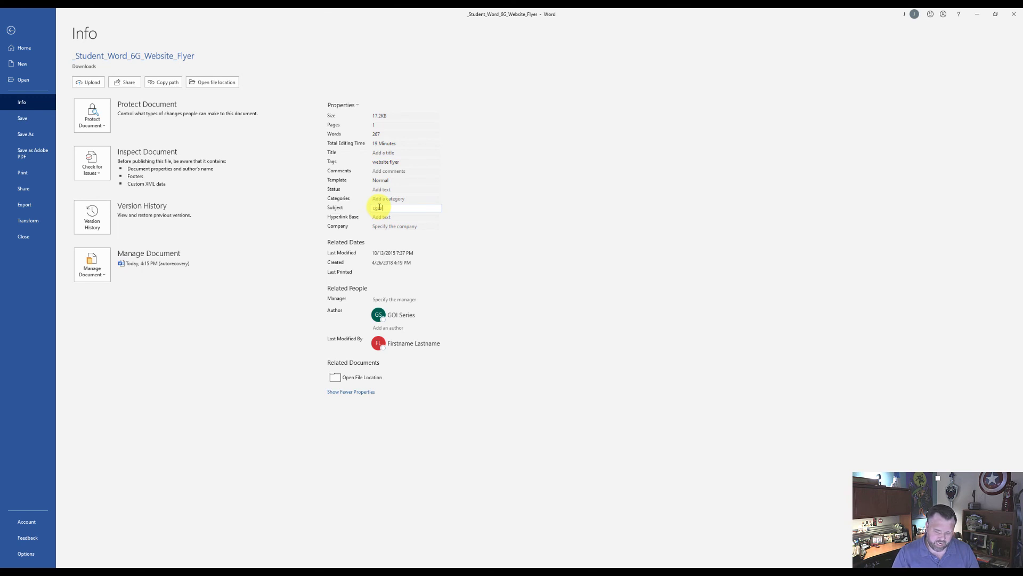
type("cgs")
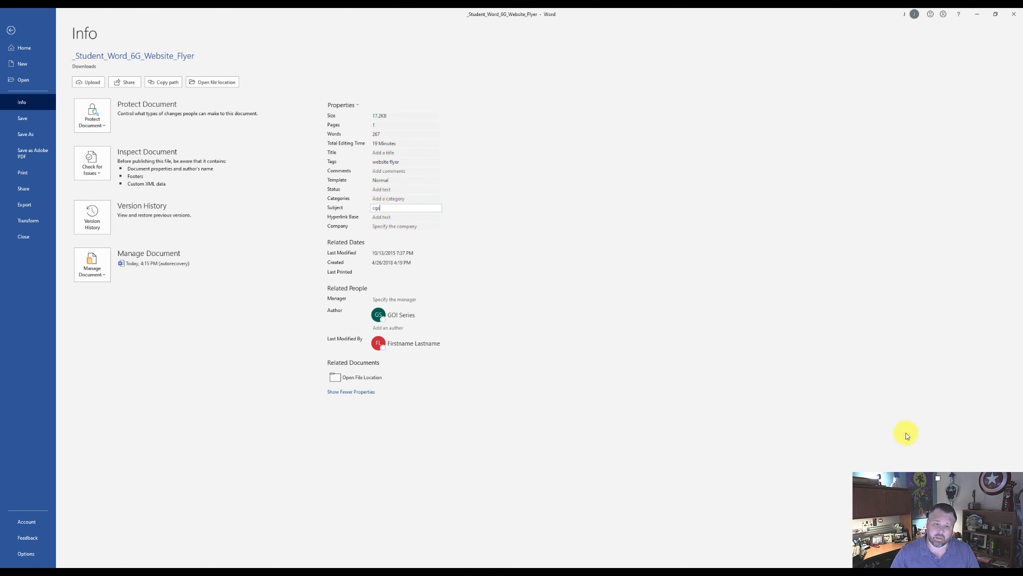
Replace the document's author with the student's own name and save the document
right_click(399, 315)
left_click(425, 334)
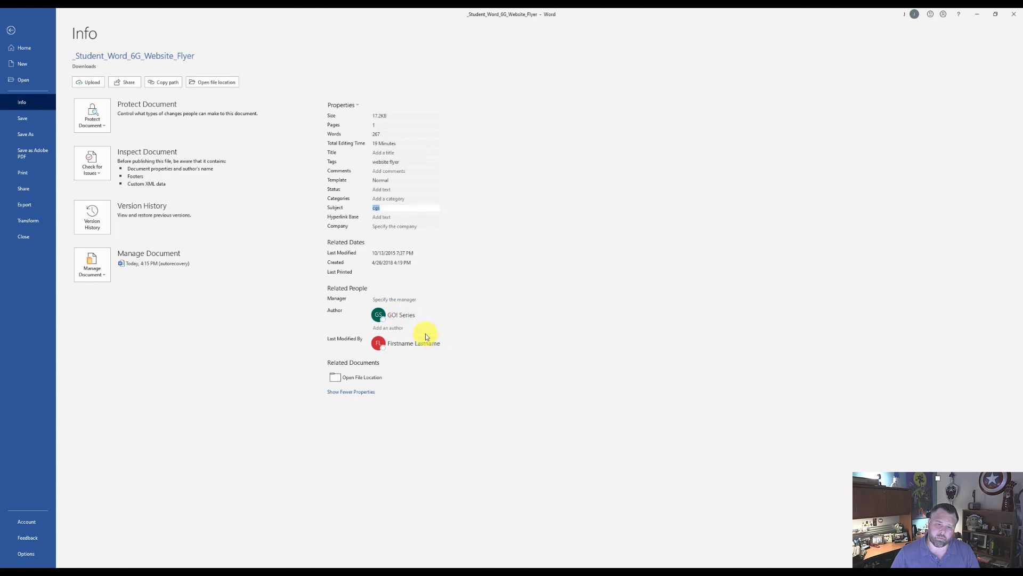
left_click(388, 313)
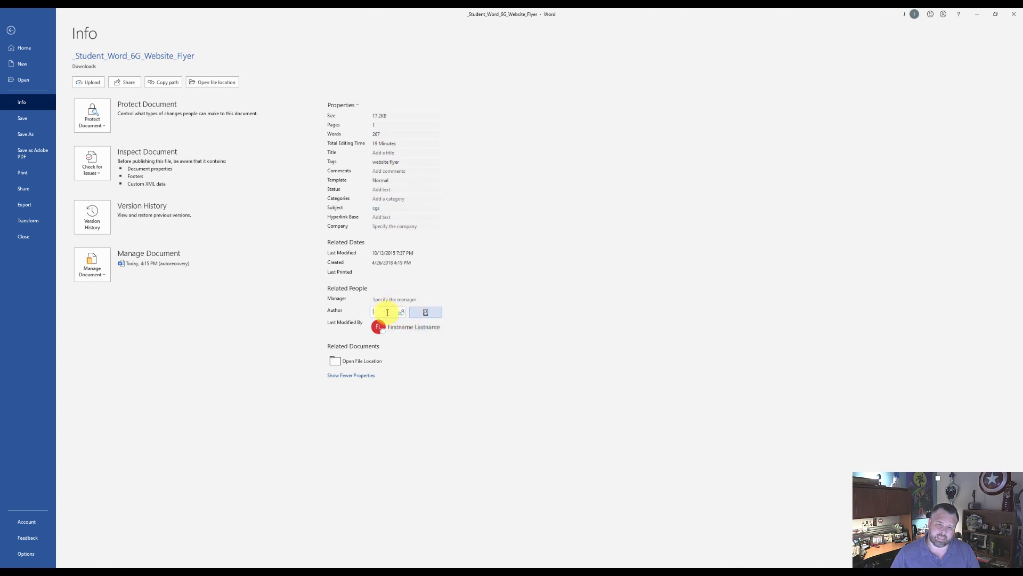
type("Jason Reed")
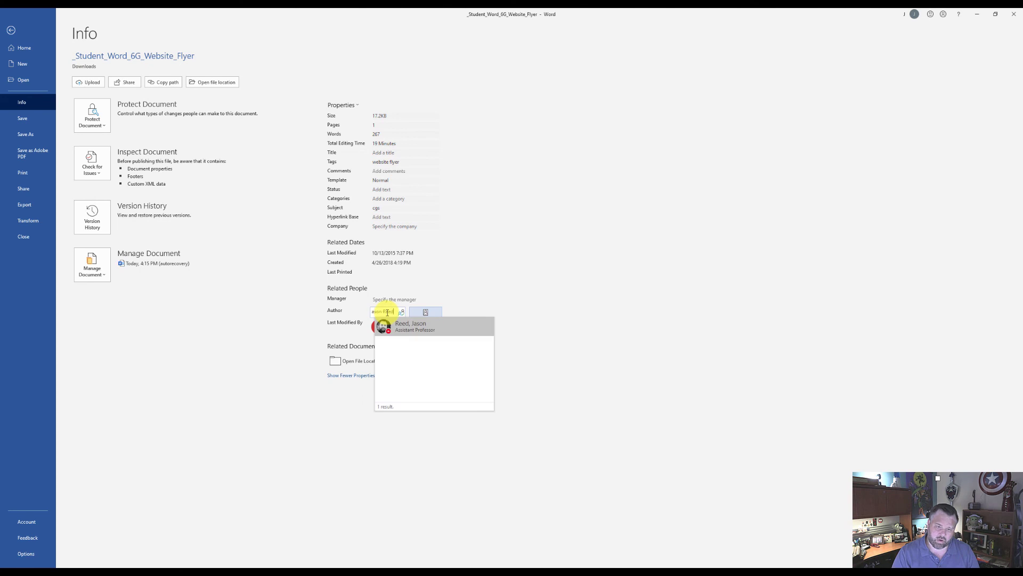
left_click(397, 326)
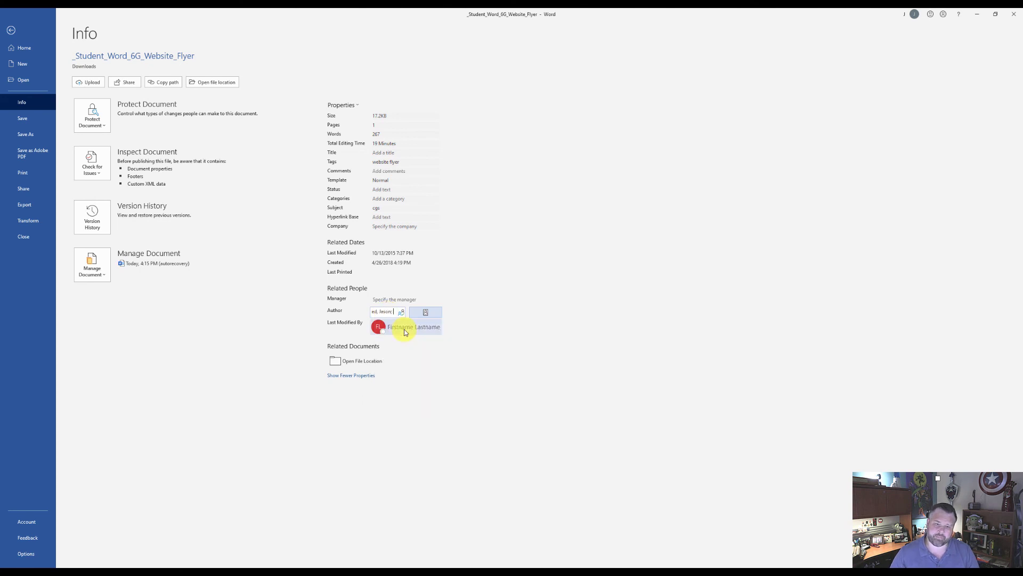
mouse_move(404, 330)
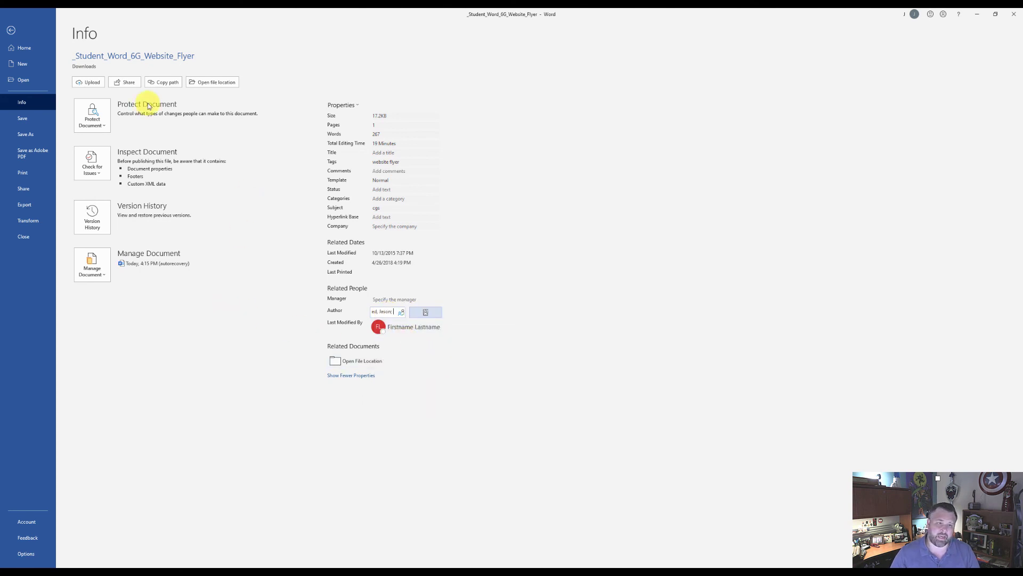
left_click(24, 119)
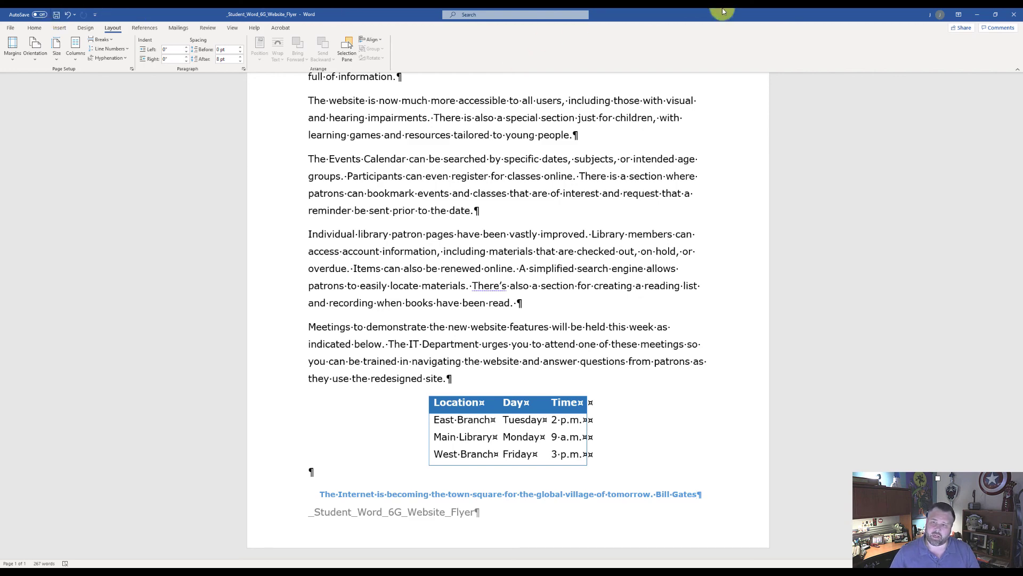
Switch to the MyLab IT assignment page in Chrome and choose _Student_Word_6G_Website_Flyer from Downloads as the completed assignment file
left_click(976, 16)
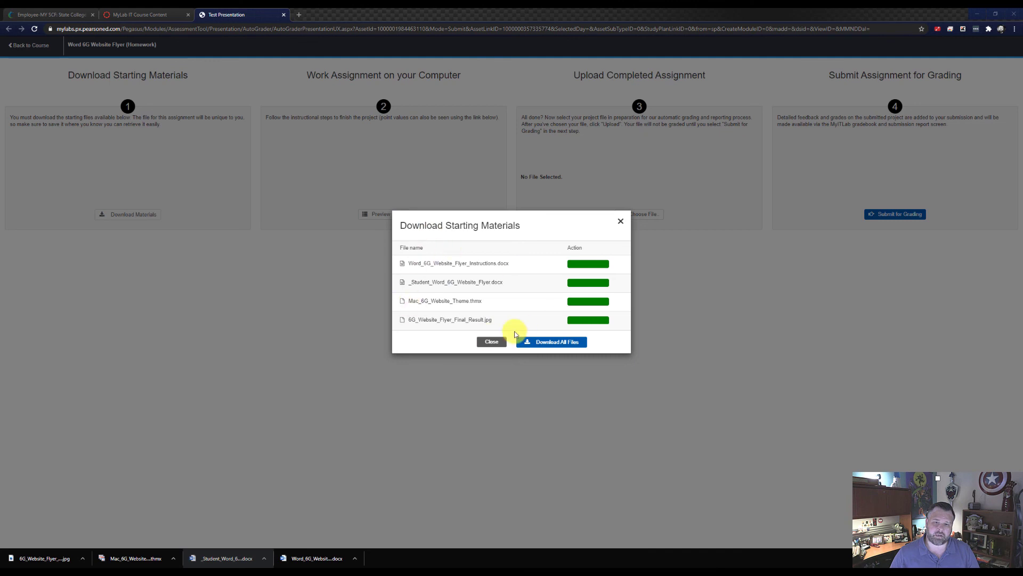
left_click(622, 221)
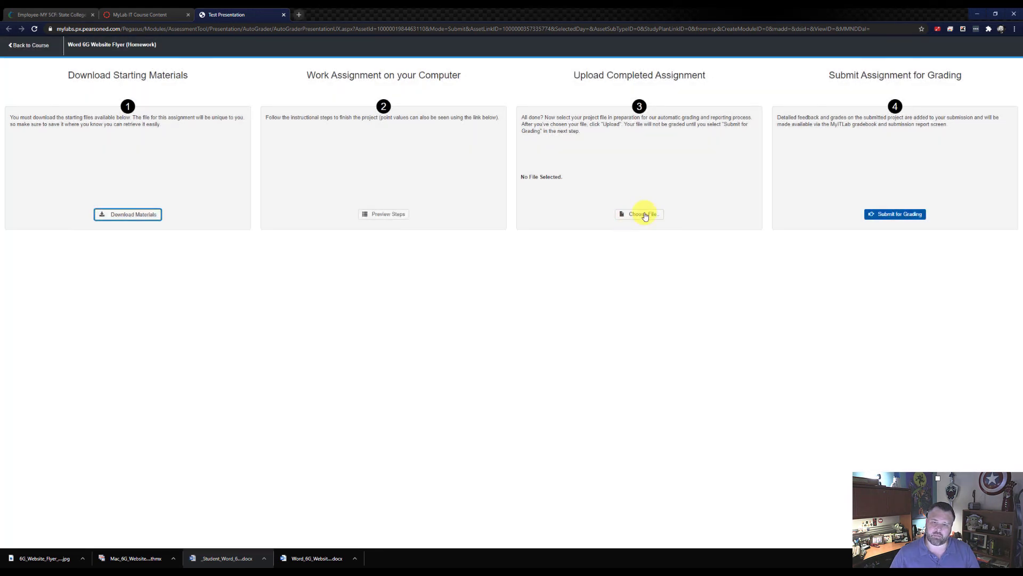
left_click(645, 215)
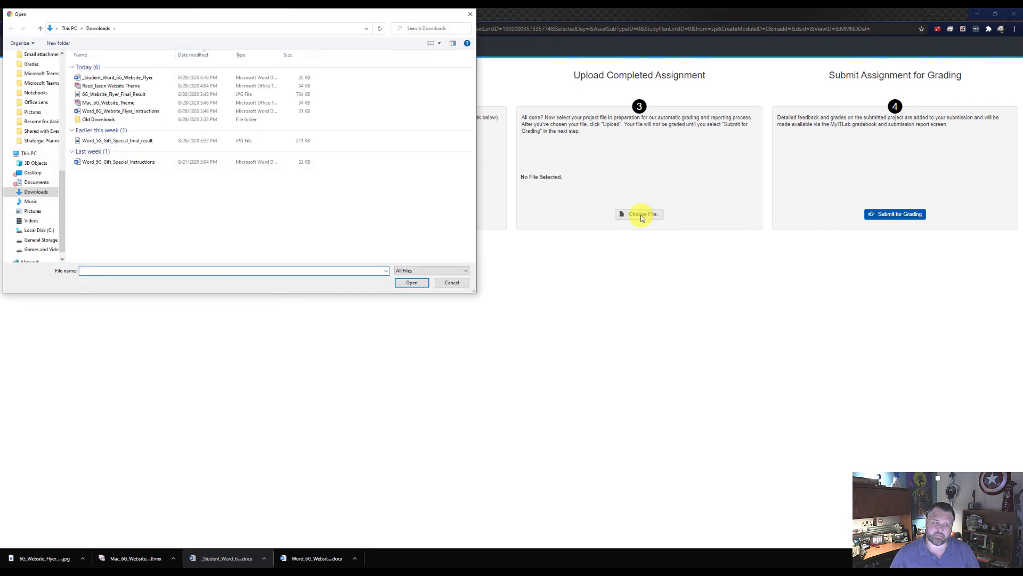
left_click(110, 79)
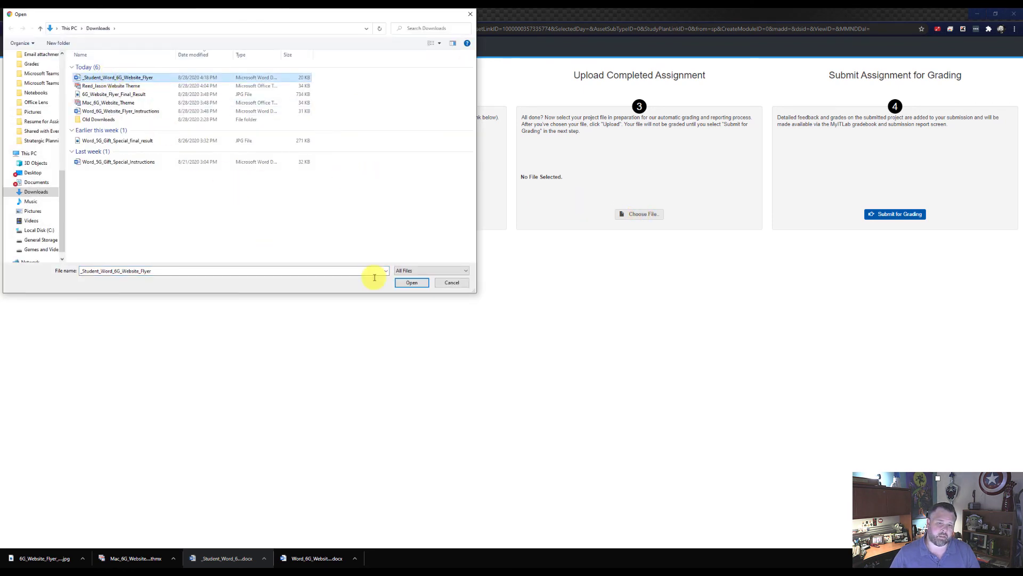
left_click(409, 282)
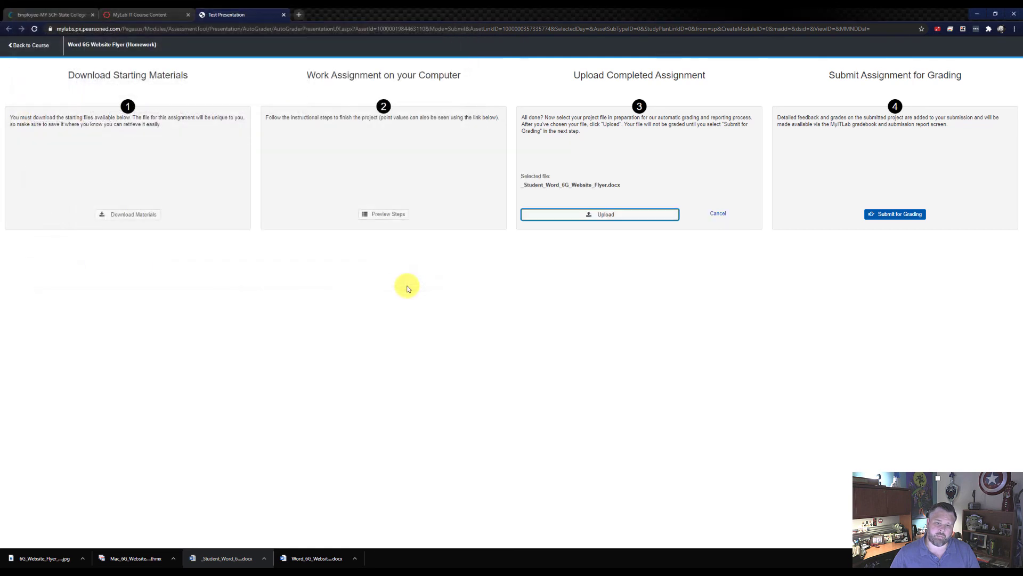
Upload the chosen flyer file, submit it for grading and close the assignment
left_click(612, 216)
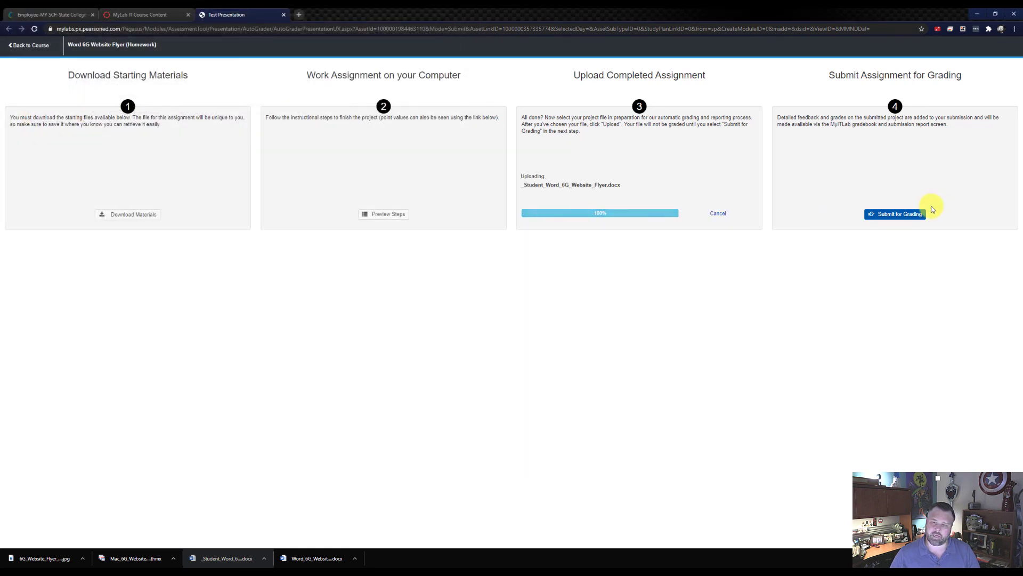
left_click(910, 215)
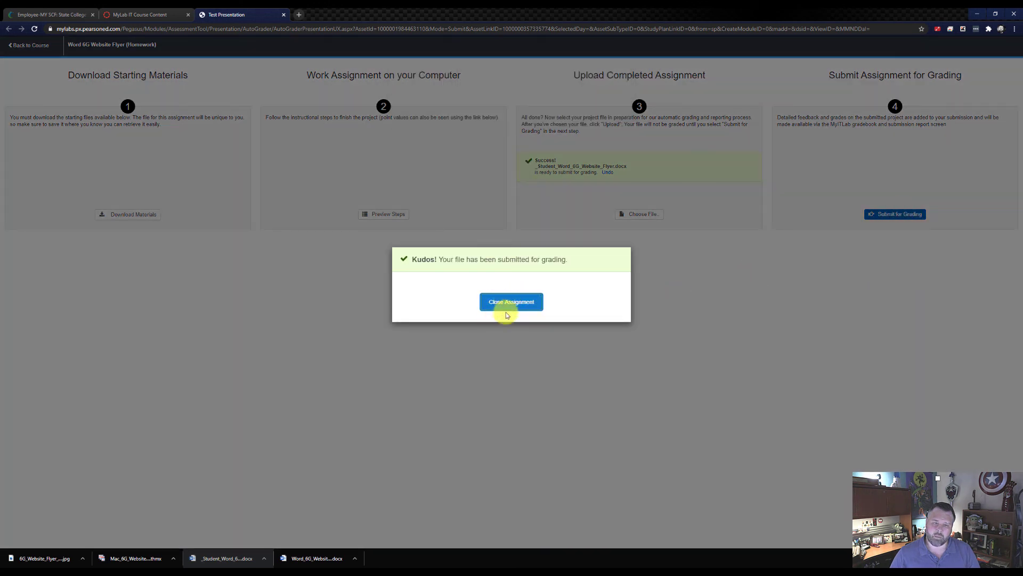
left_click(519, 303)
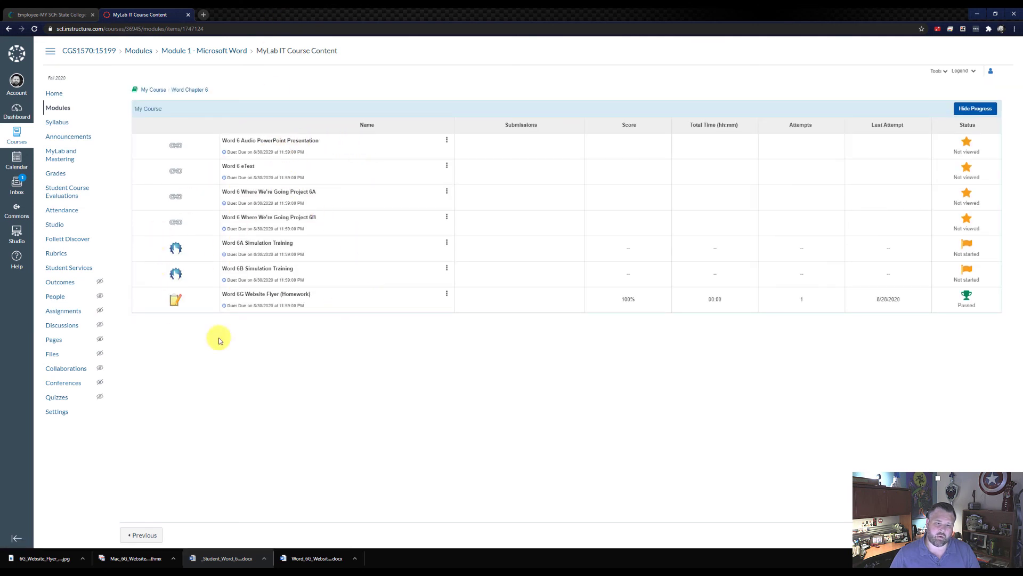
View the submission of Word 6G Website Flyer (Homework) and examine its score card for the points earned per step
left_click(447, 295)
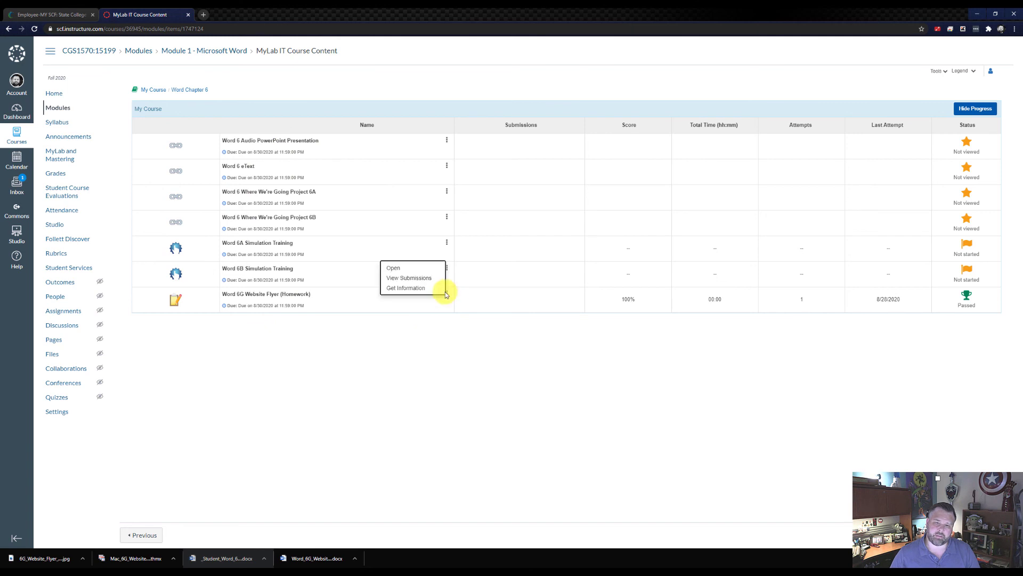
left_click(420, 277)
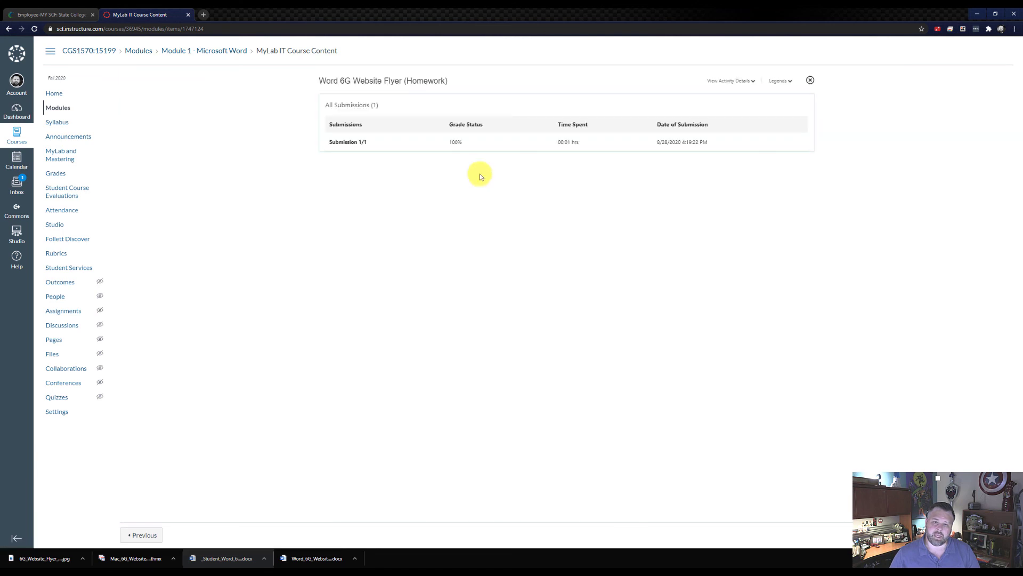
left_click(352, 142)
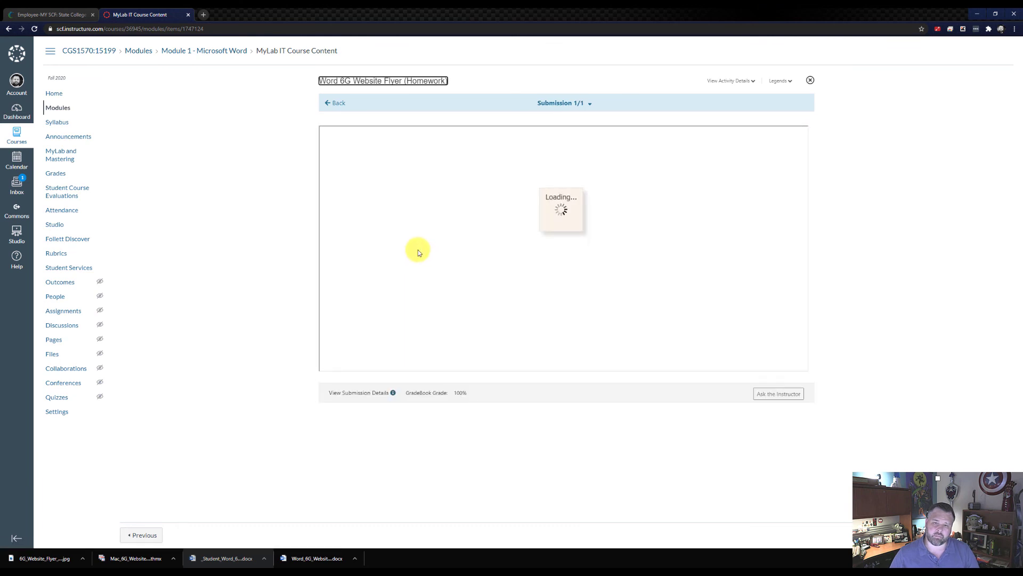
scroll(427, 259, "down", 6)
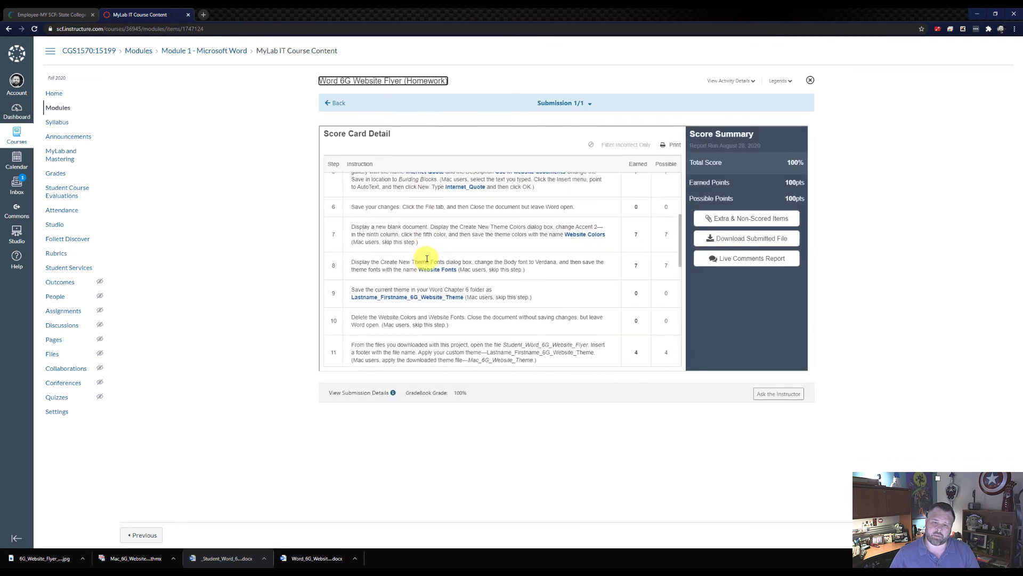
scroll(427, 259, "down", 5)
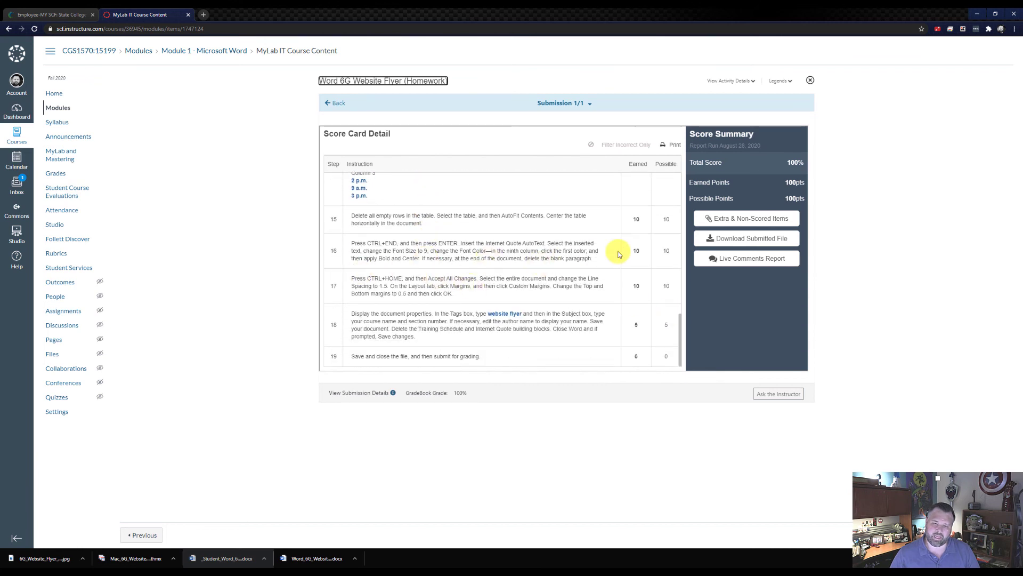
scroll(570, 249, "up", 1)
scroll(570, 249, "up", 10)
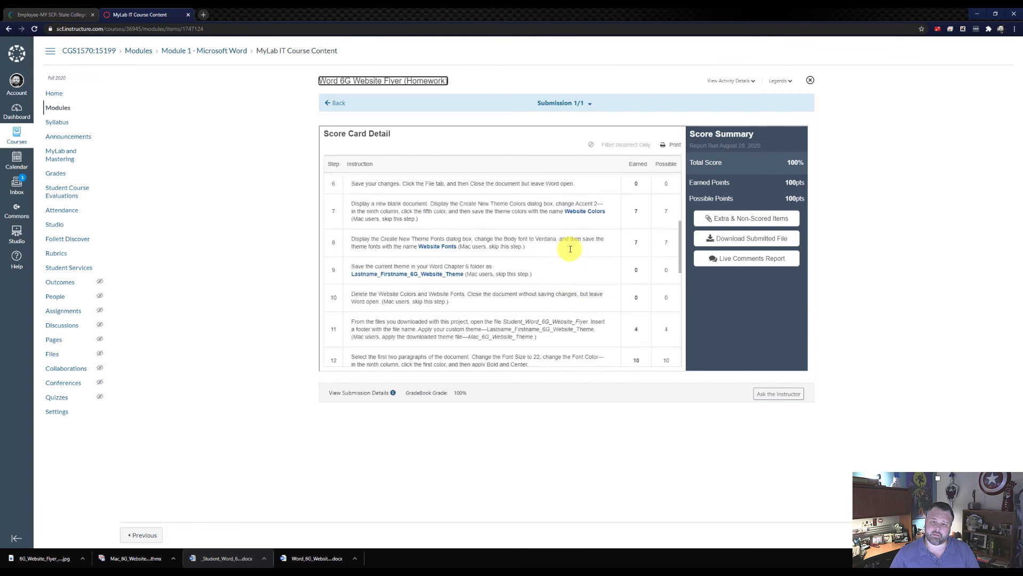